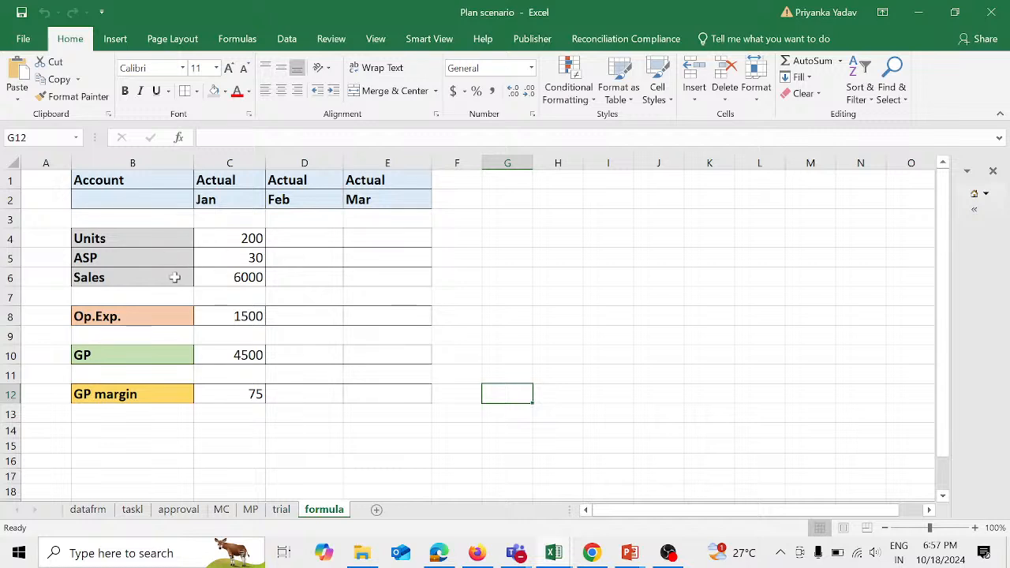
# Step: Examine the January column's Sales, Op.Exp., GP and GP margin cells and the formulas behind them
pyautogui.click(235, 277)
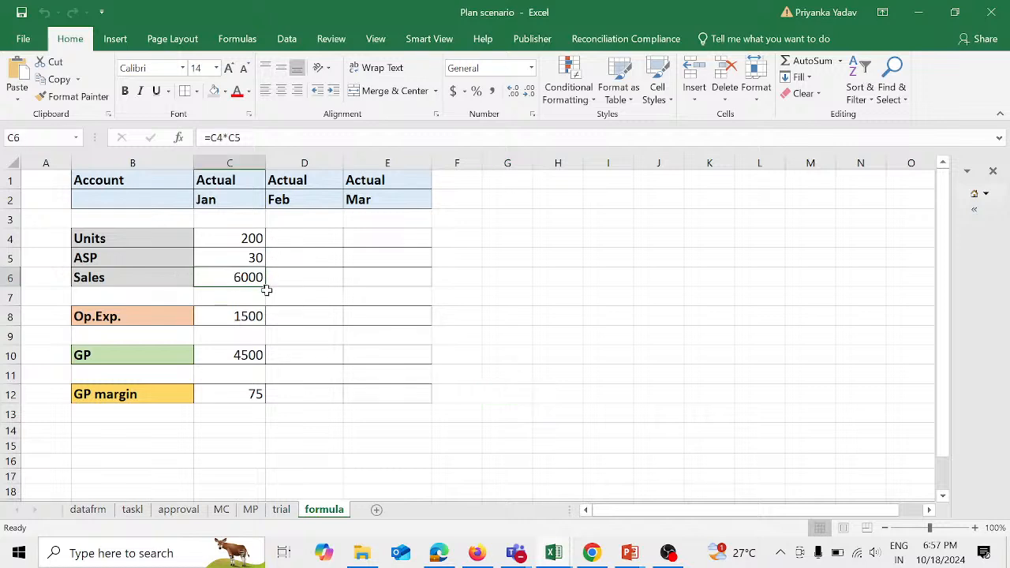
pyautogui.click(172, 319)
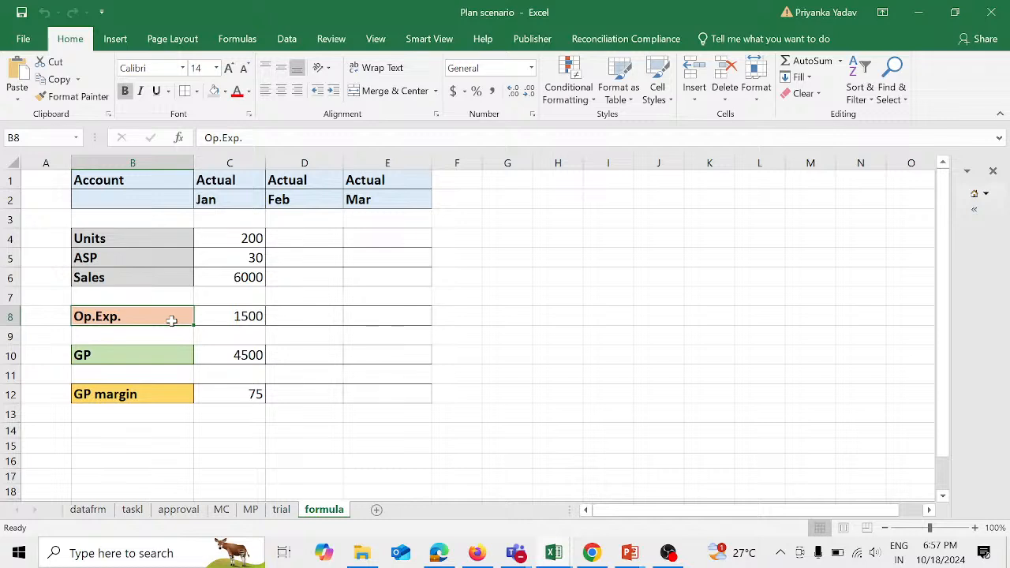
pyautogui.click(222, 314)
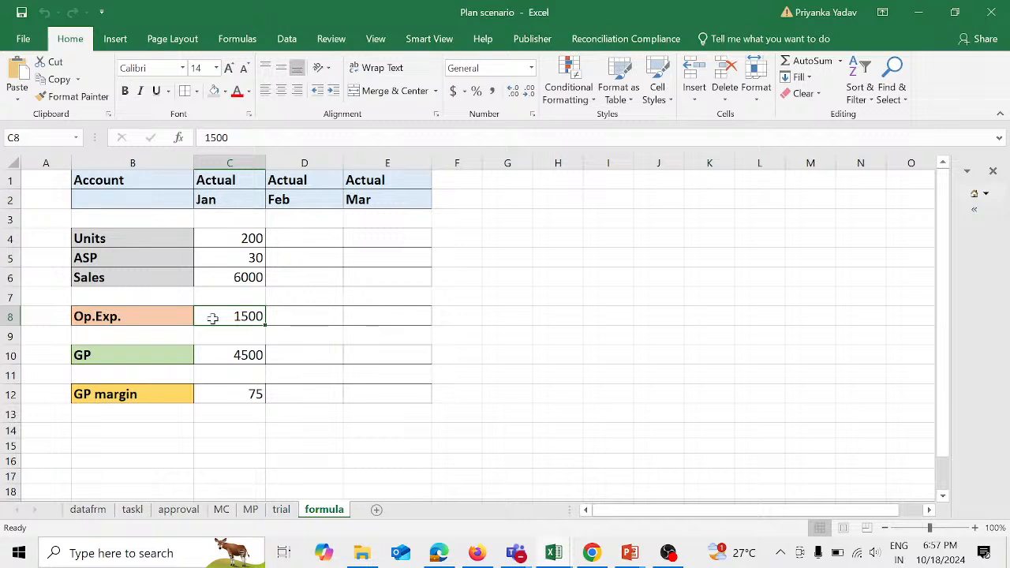
pyautogui.click(221, 280)
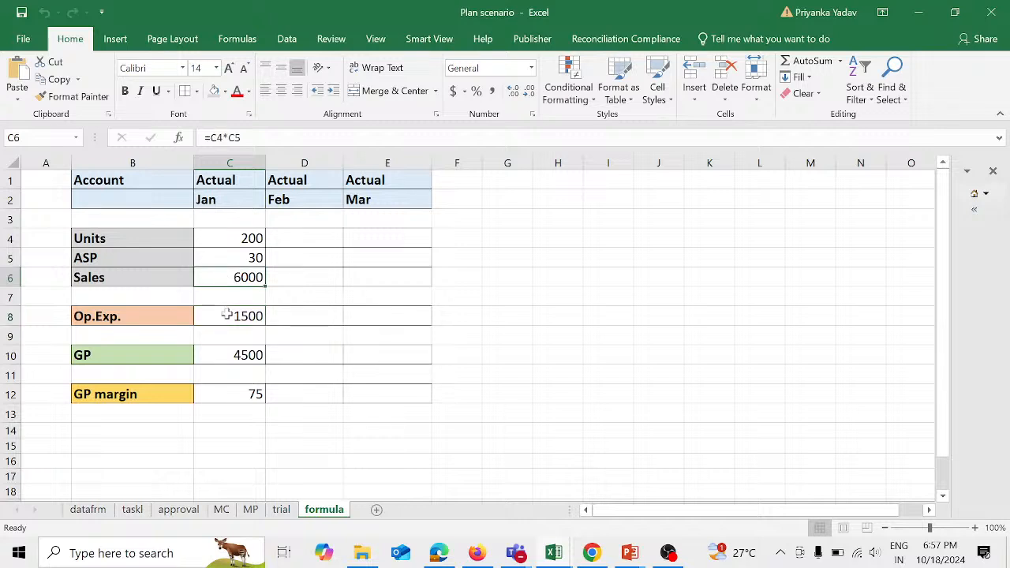
pyautogui.click(226, 315)
pyautogui.click(172, 353)
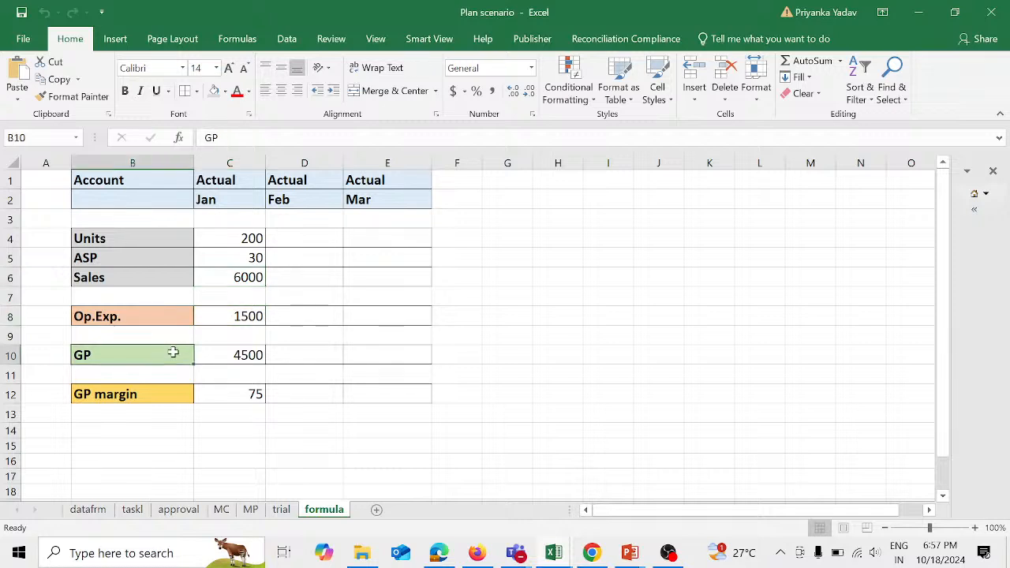
pyautogui.click(227, 357)
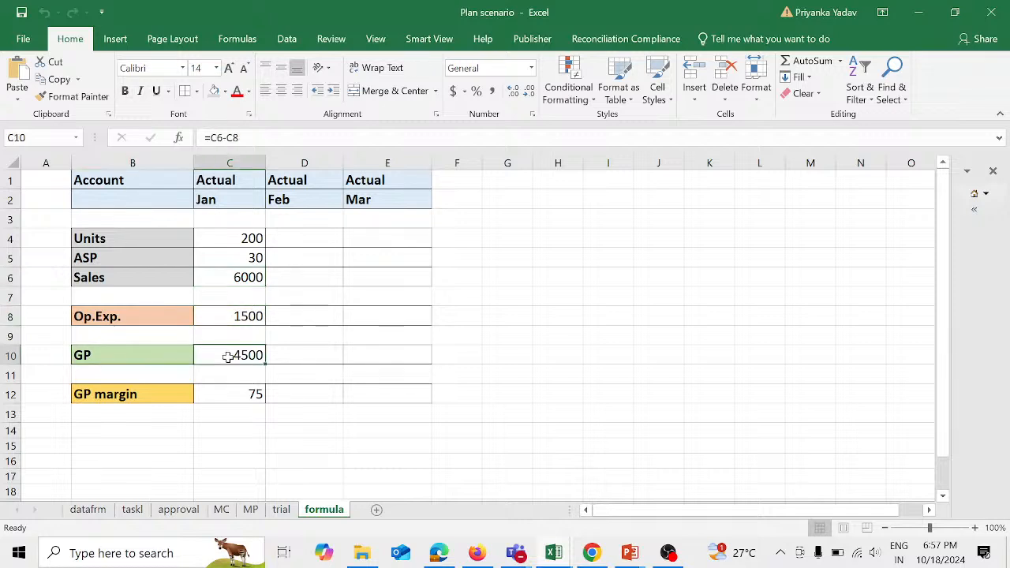
pyautogui.doubleClick(227, 357)
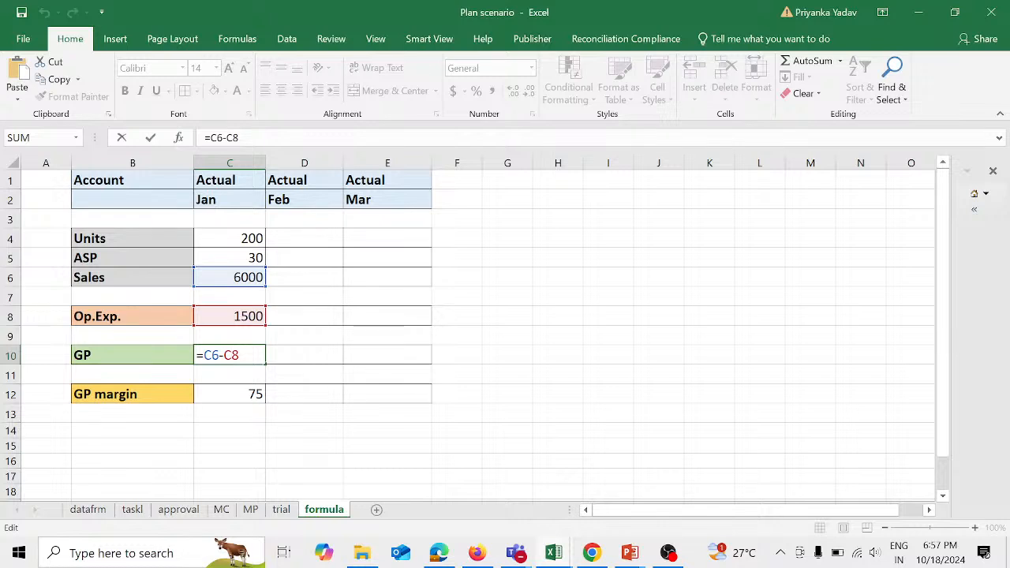
pyautogui.press('Return')
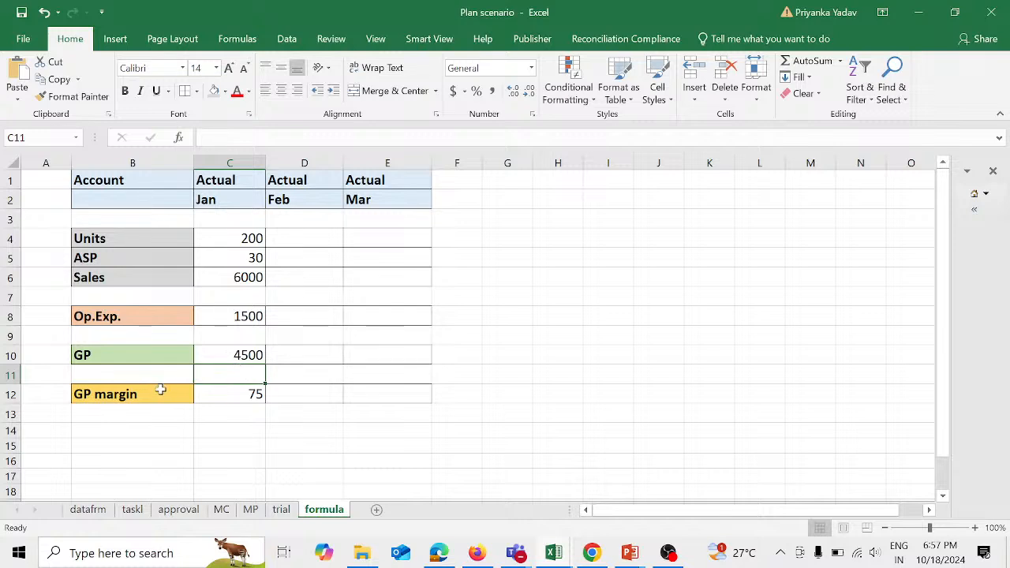
pyautogui.click(225, 393)
pyautogui.doubleClick(224, 393)
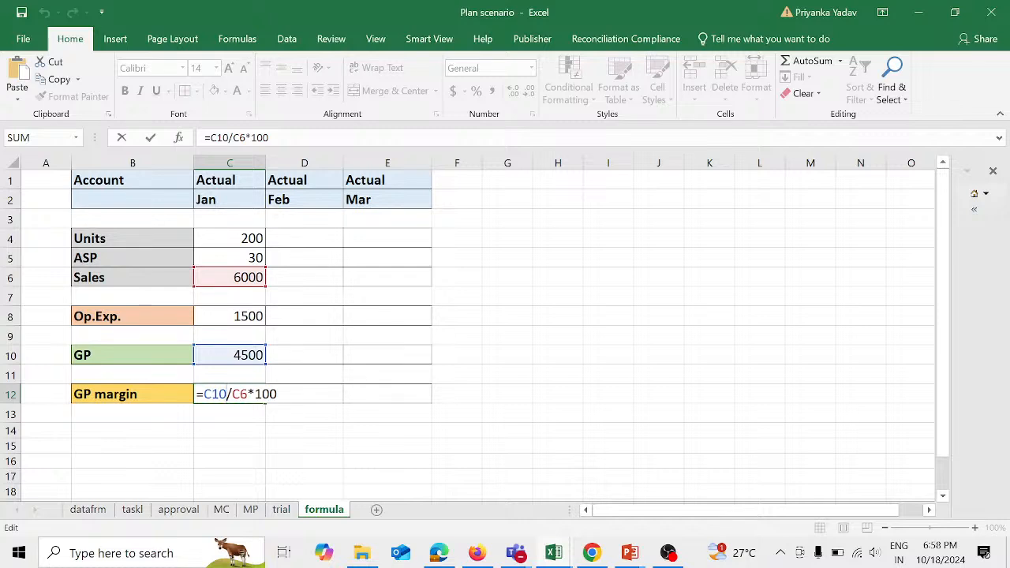
pyautogui.press('Return')
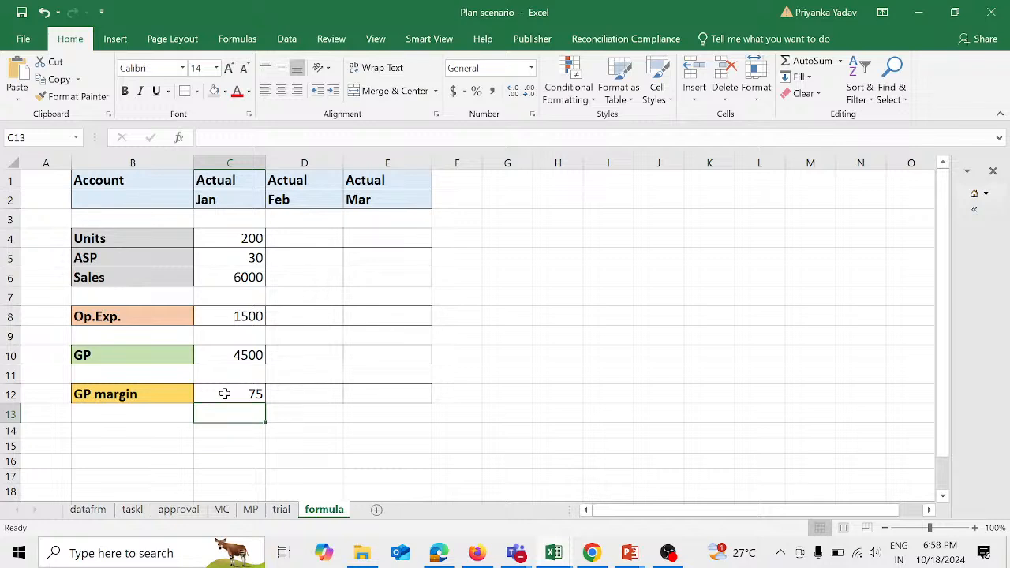
# Step: Enter the February actuals of 250 for Units and 32 for ASP
pyautogui.click(321, 235)
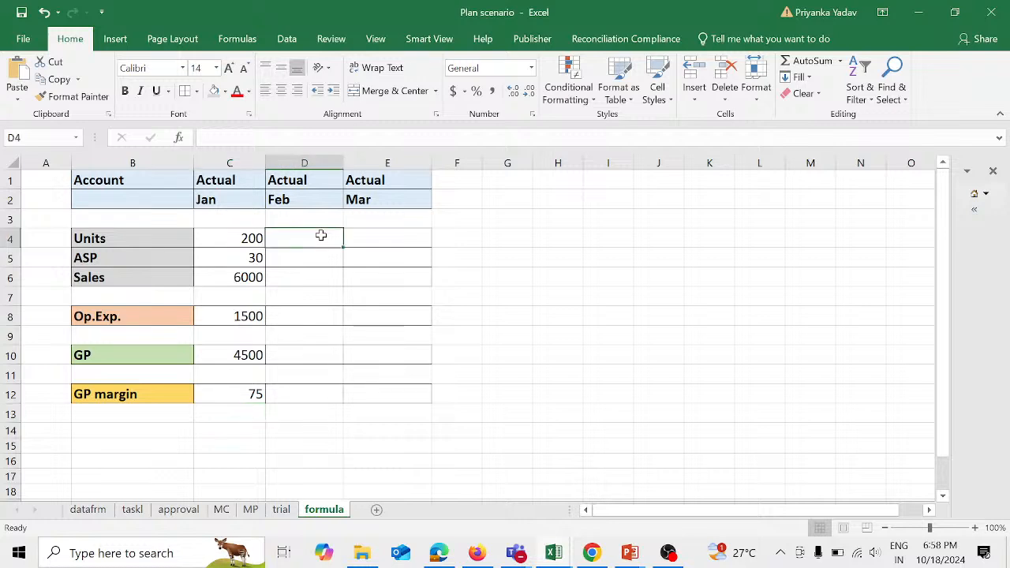
pyautogui.write('250')
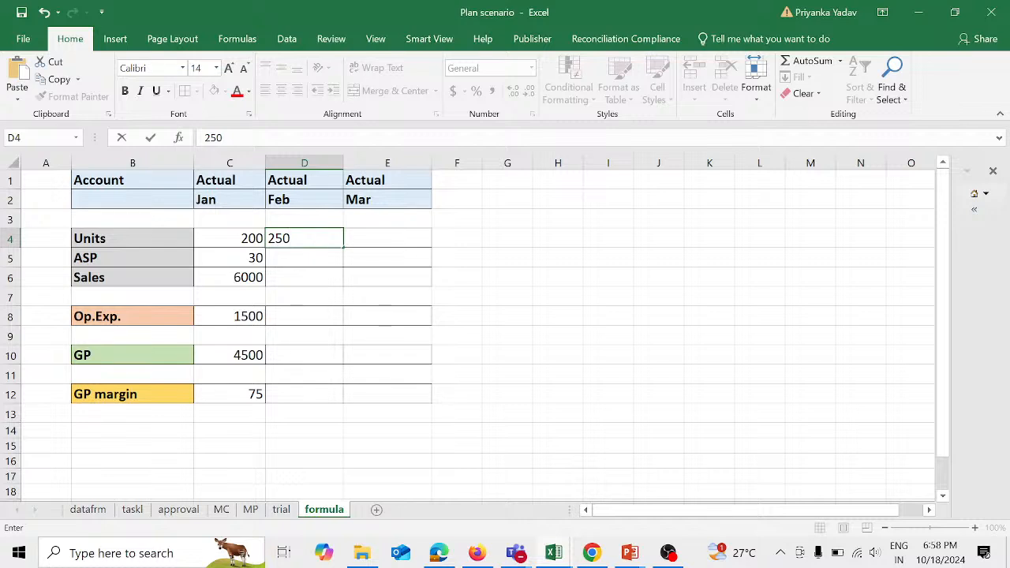
pyautogui.press('Return')
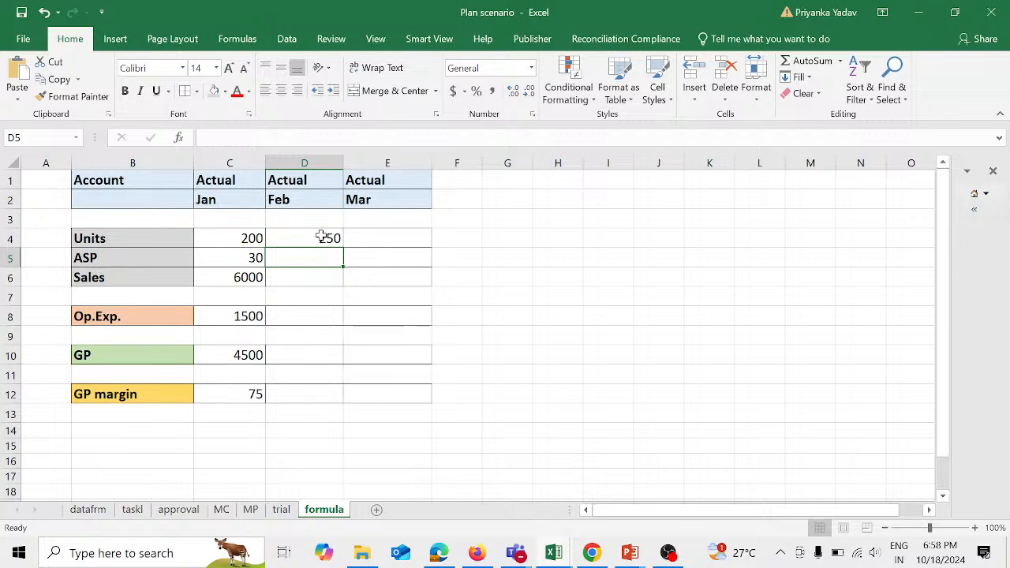
pyautogui.write('32')
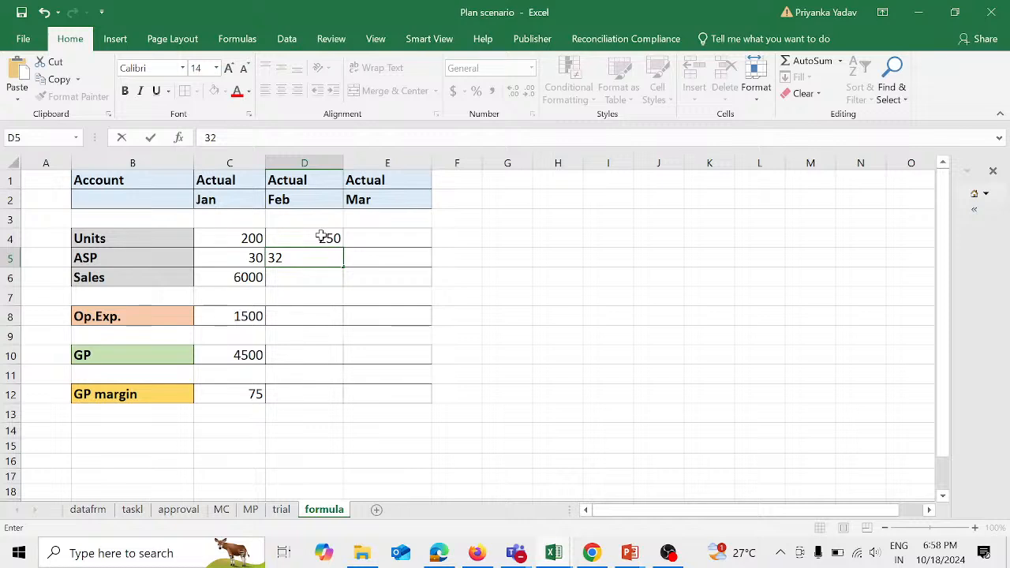
pyautogui.press('Return')
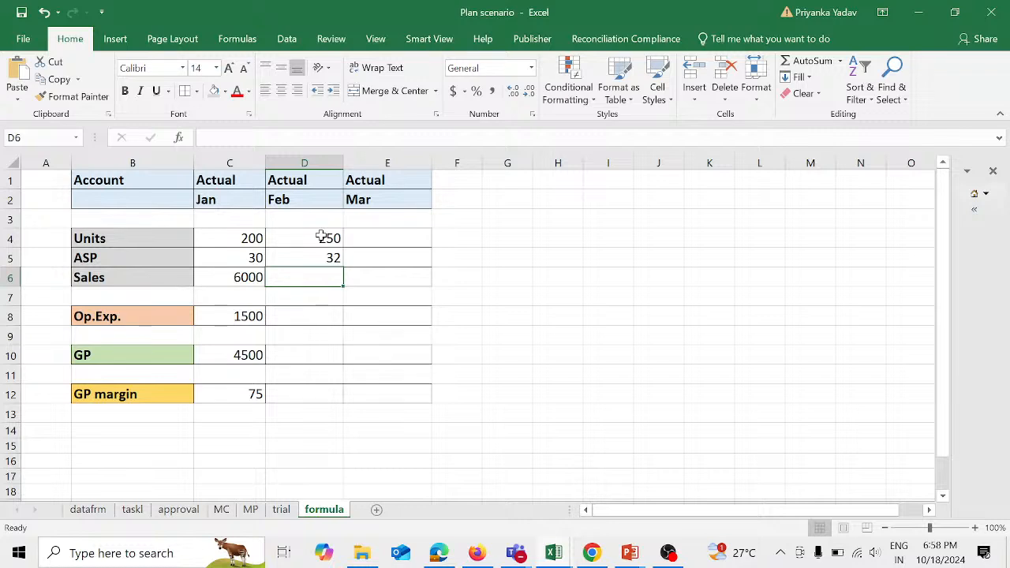
# Step: Copy the January Sales formula into the February Sales cell D6
pyautogui.press('Left')
pyautogui.hotkey('ctrl', 'c')
pyautogui.press('Right')
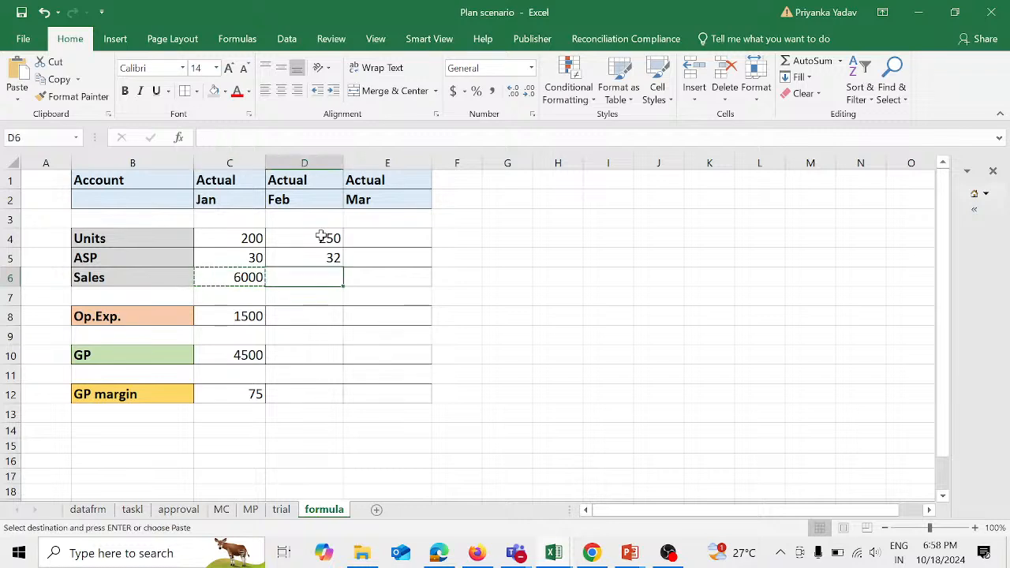
pyautogui.hotkey('ctrl', 'v')
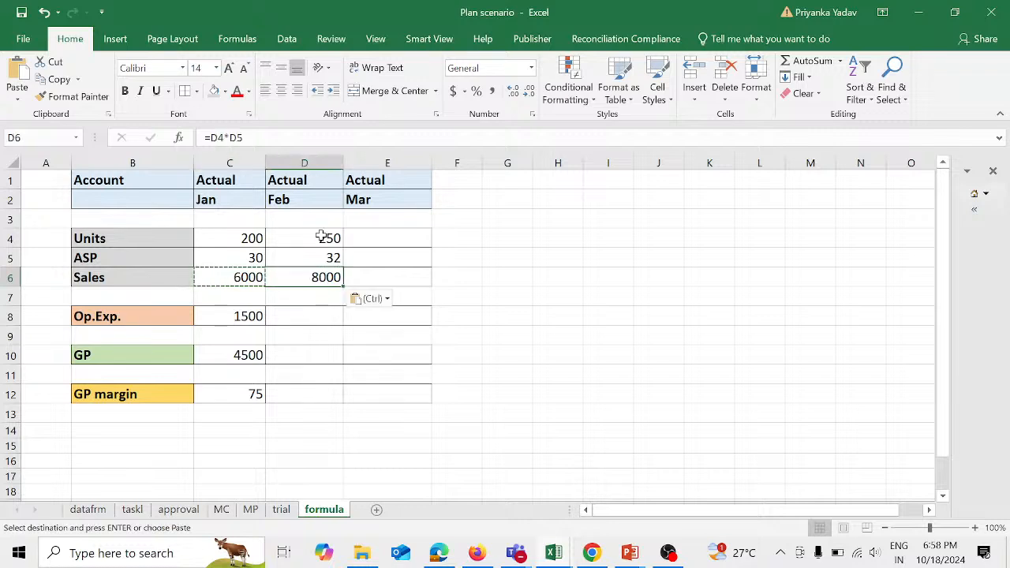
# Step: Enter 3000 as the February Op.Exp. in cell D8
pyautogui.click(332, 316)
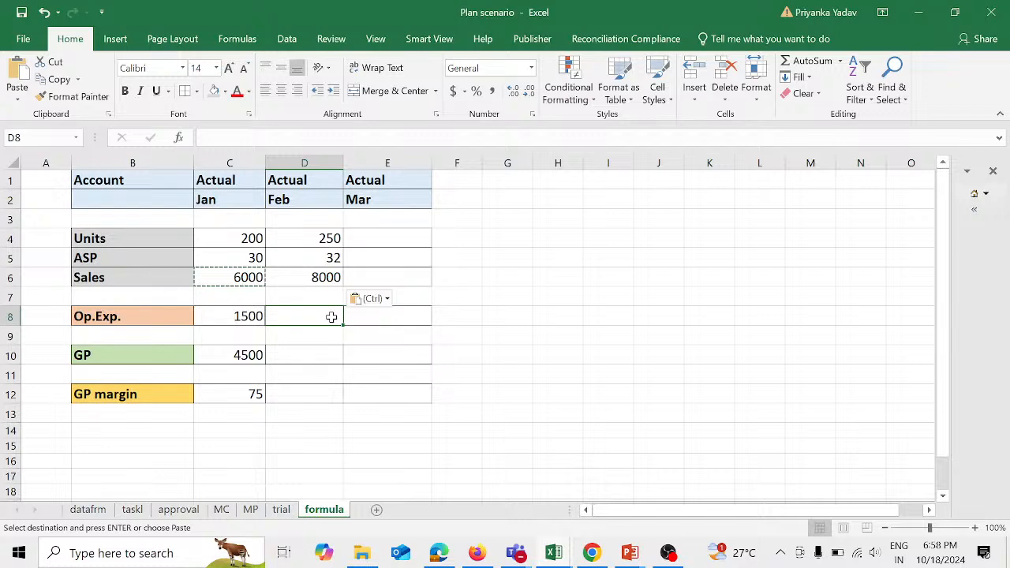
pyautogui.write('3000')
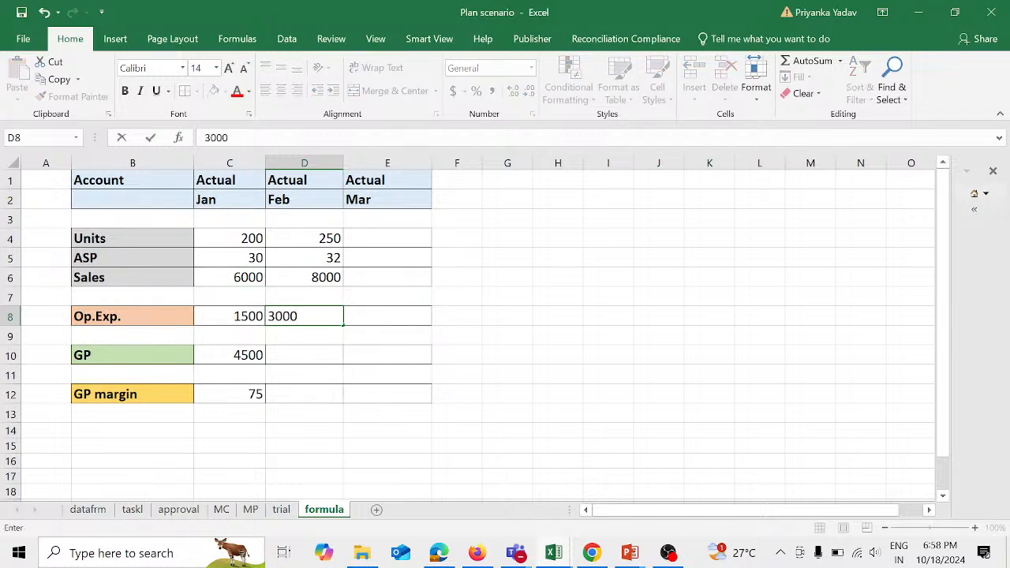
pyautogui.press('Return')
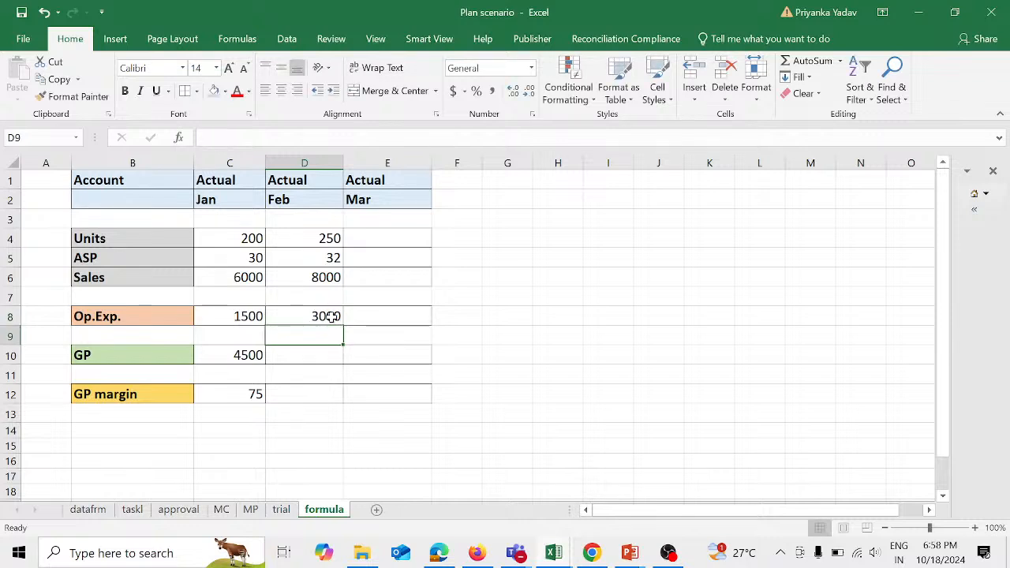
# Step: Copy the January GP and GP margin formulas from C10:C12 into the February column starting at D10
pyautogui.press('Down')
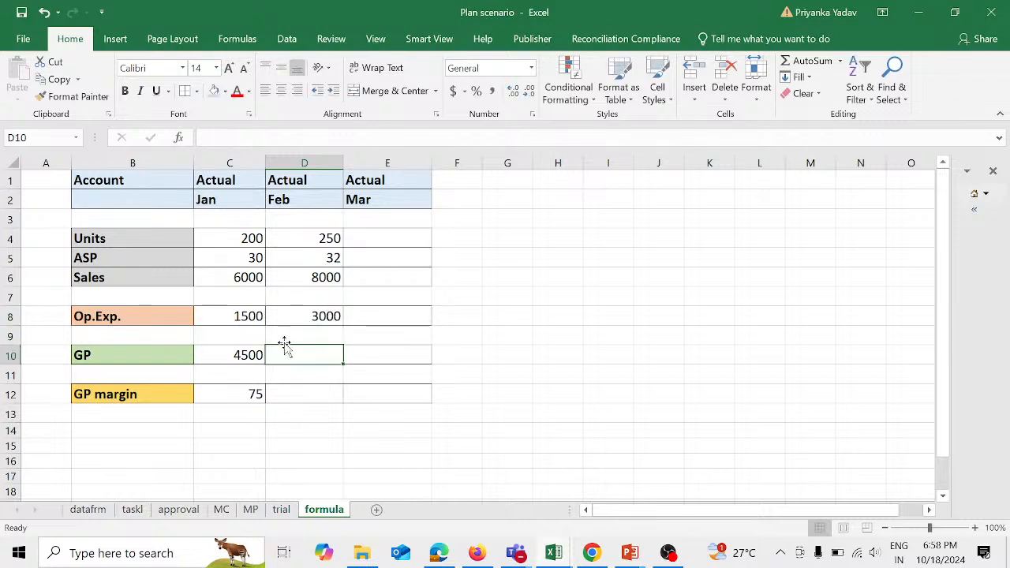
pyautogui.moveTo(260, 356); pyautogui.dragTo(259, 390)
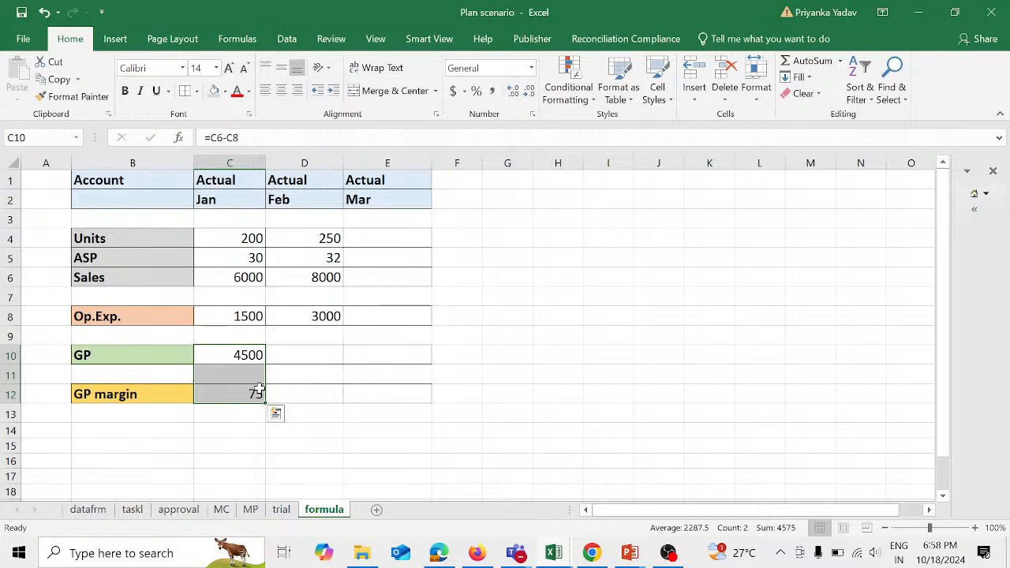
pyautogui.hotkey('ctrl', 'c')
pyautogui.press('Right')
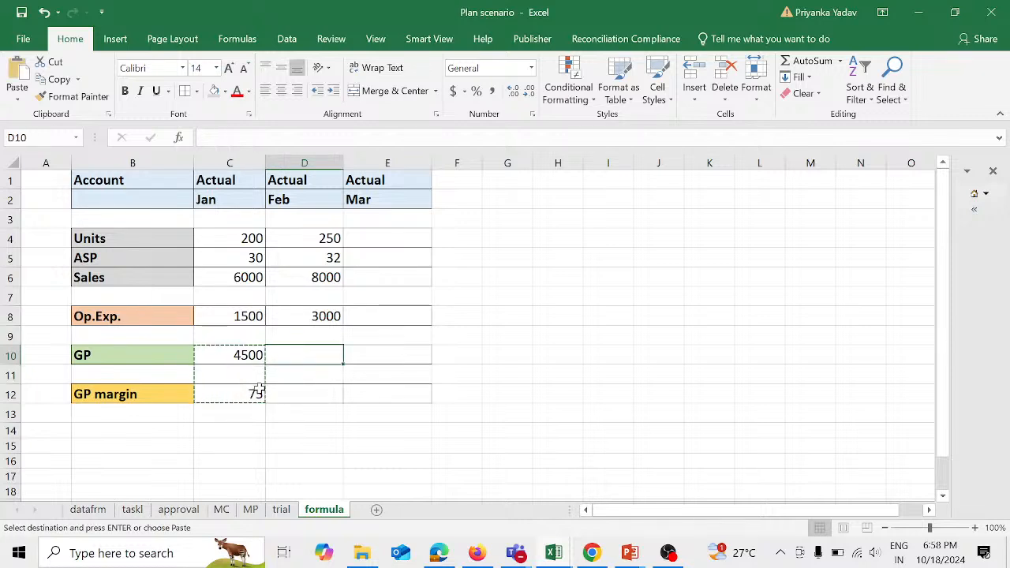
pyautogui.hotkey('ctrl', 'v')
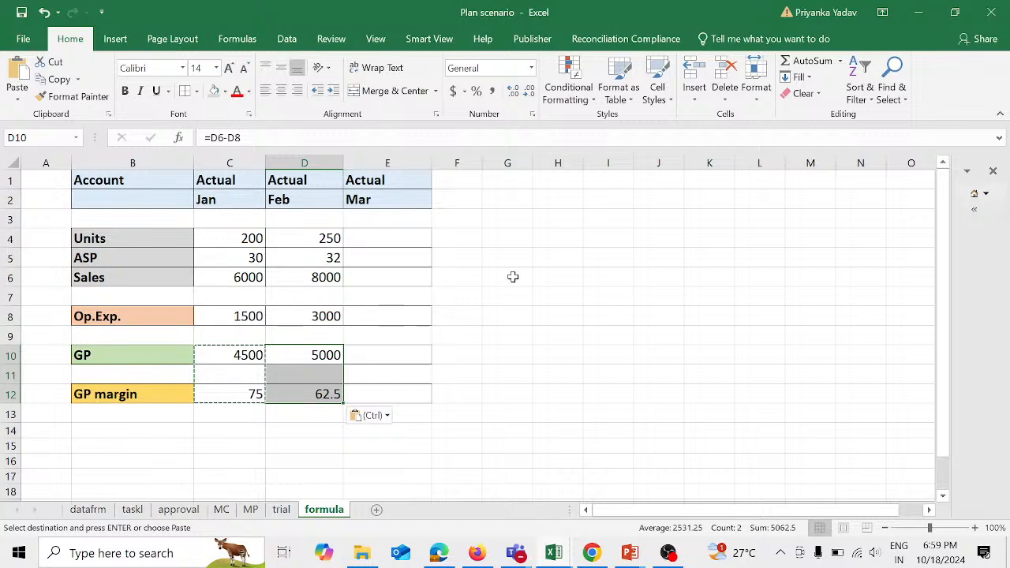
# Step: Enter the March actuals: 400 for Units, 35 for ASP and 4000 for Op.Exp
pyautogui.click(409, 240)
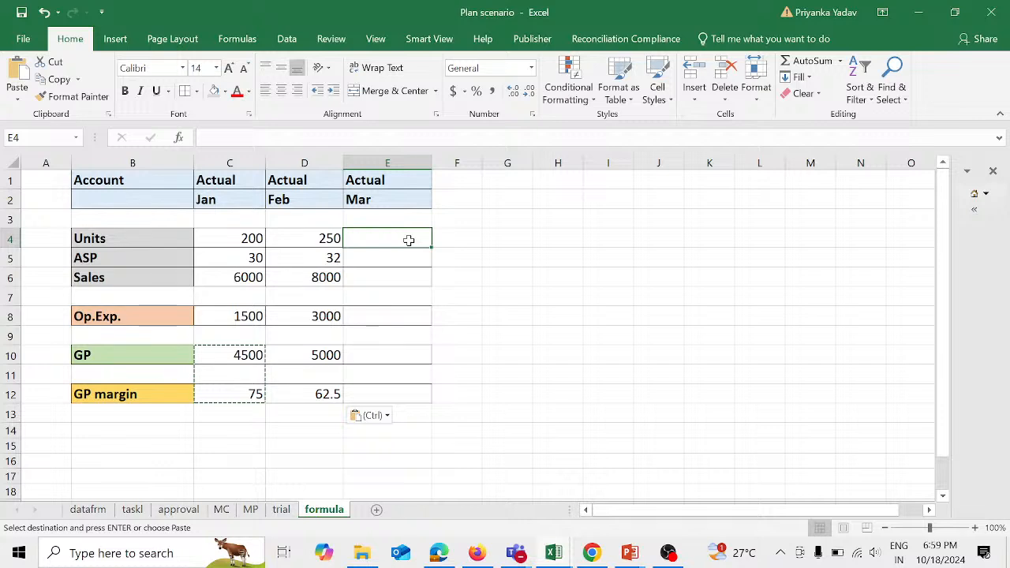
pyautogui.write('400')
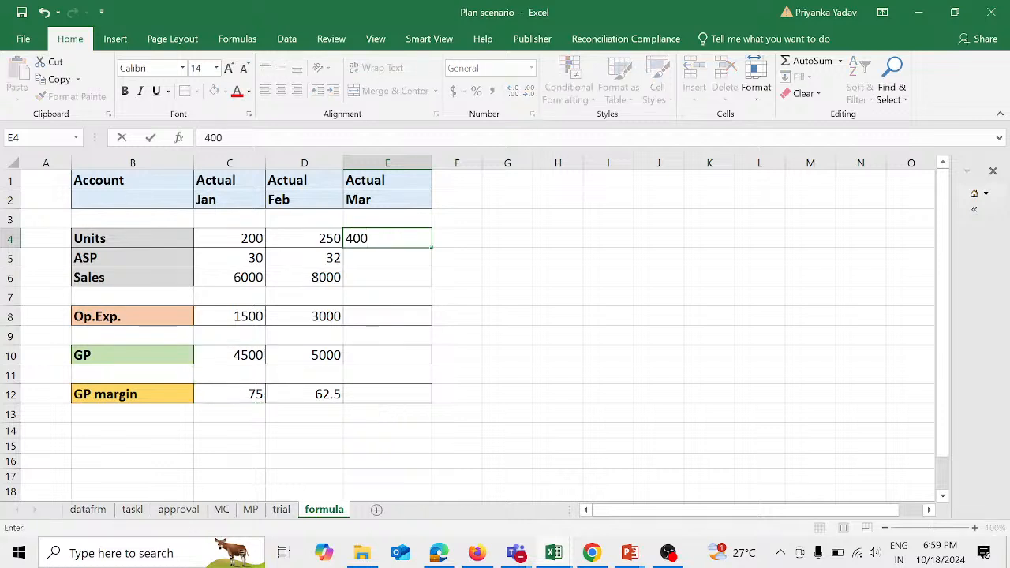
pyautogui.press('Return')
pyautogui.write('35')
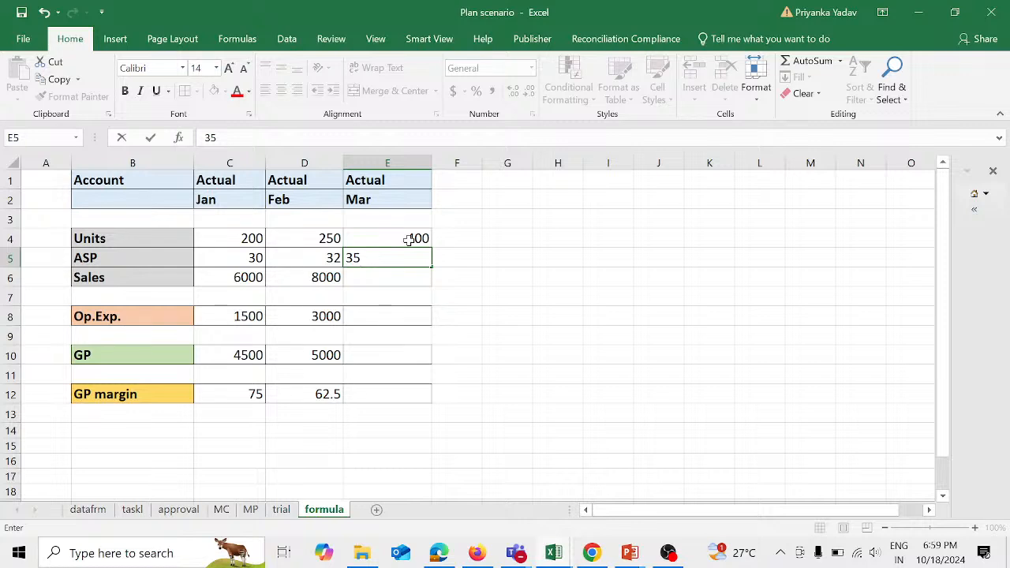
pyautogui.press('Return')
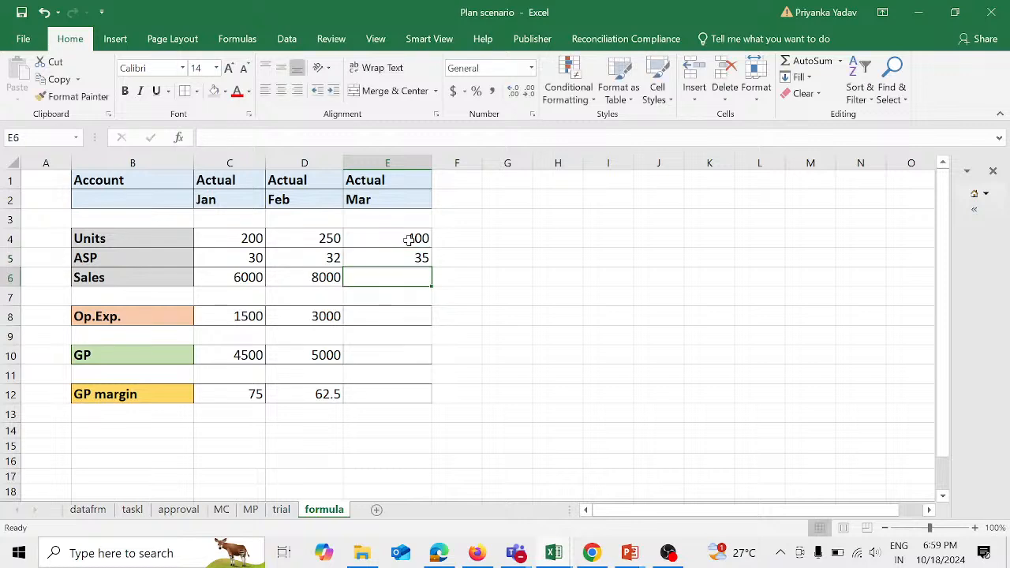
pyautogui.press('Down')
pyautogui.press('Down')
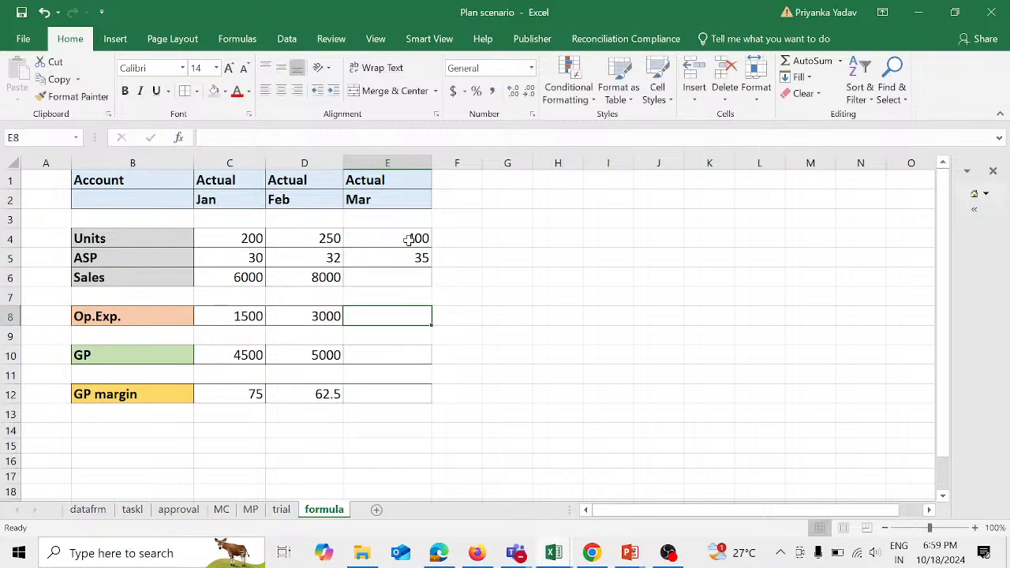
pyautogui.write('4000')
pyautogui.press('Return')
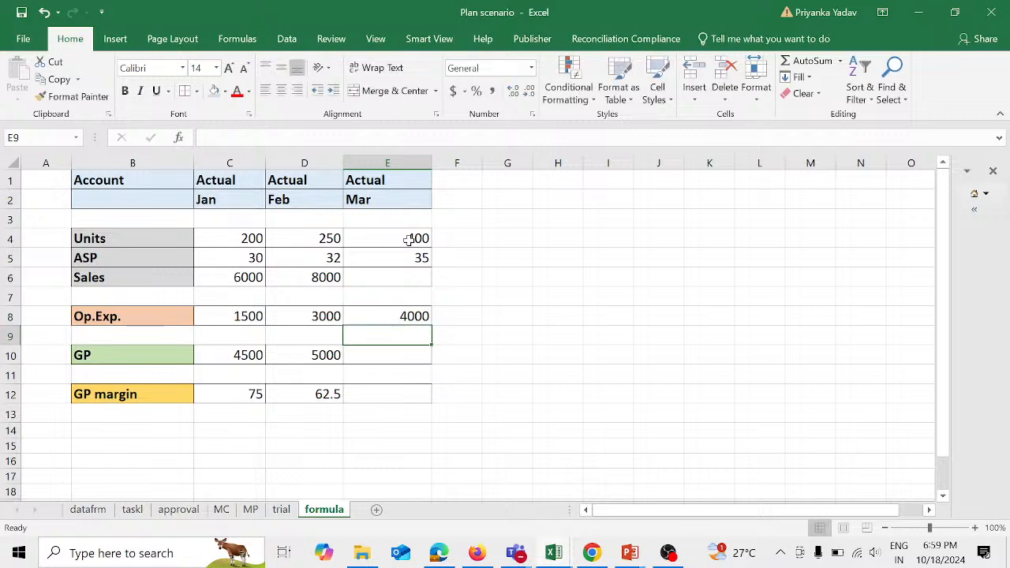
# Step: Copy the February Sales formula into the March Sales cell E6
pyautogui.click(334, 276)
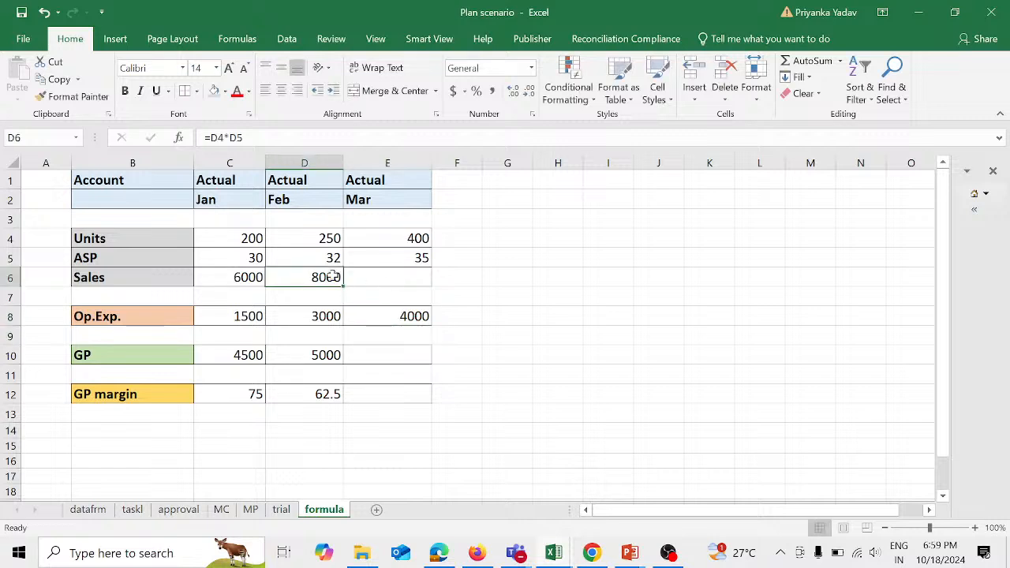
pyautogui.hotkey('ctrl', 'c')
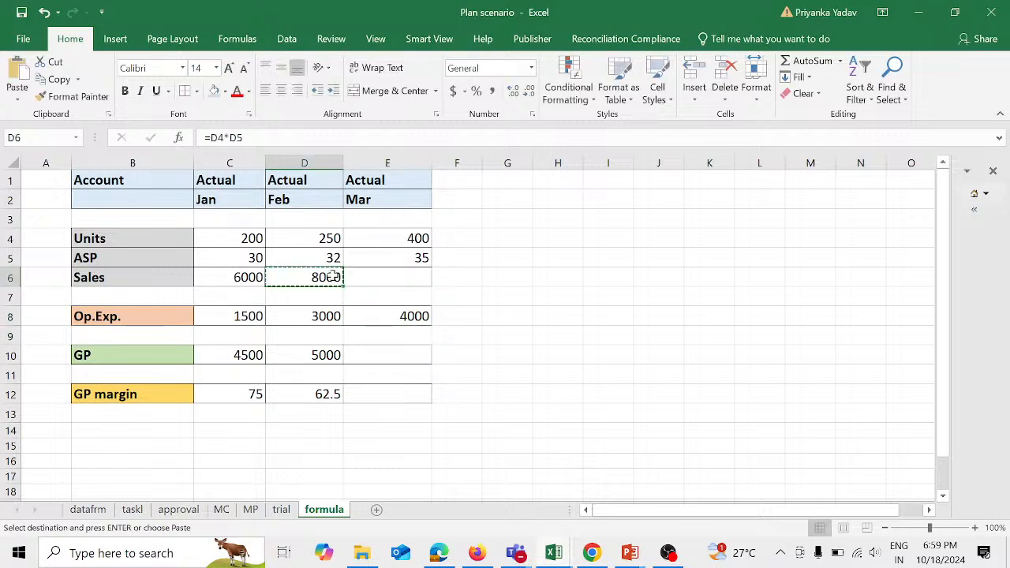
pyautogui.click(415, 274)
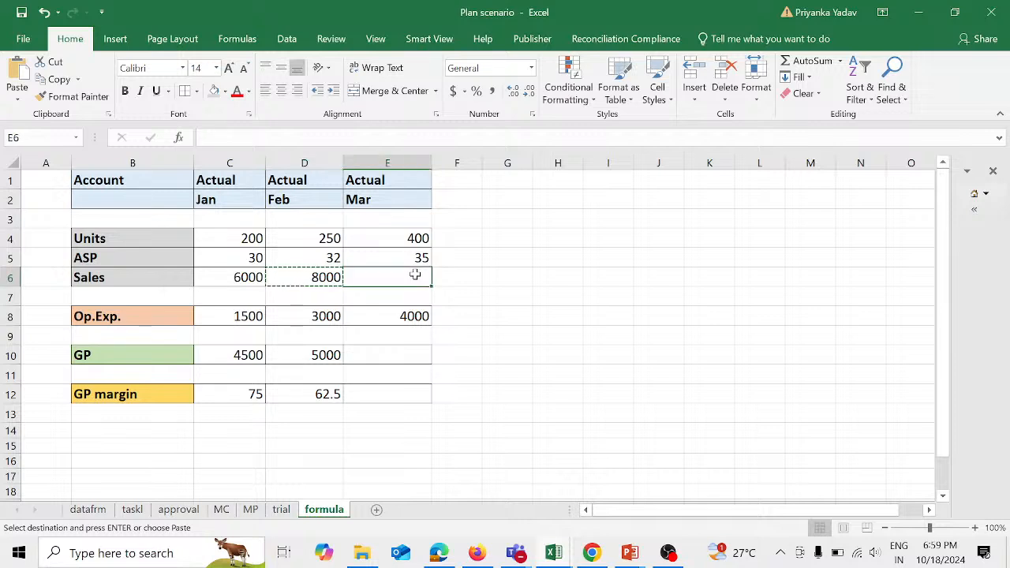
pyautogui.hotkey('ctrl', 'v')
# Step: Copy the February GP and GP margin formulas from D10:D12 into the March column starting at E10
pyautogui.moveTo(322, 354); pyautogui.dragTo(324, 394)
pyautogui.hotkey('ctrl', 'c')
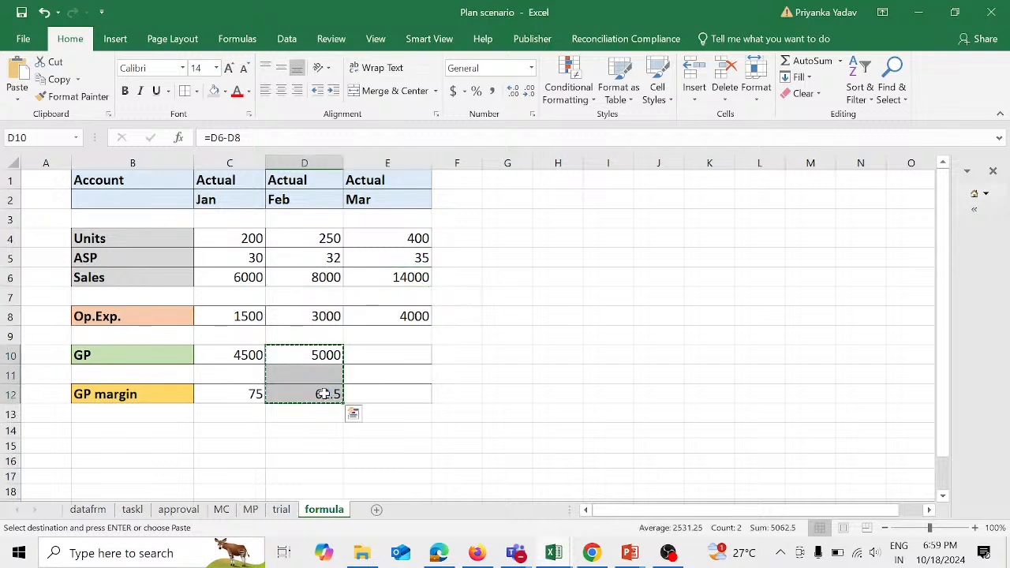
pyautogui.click(390, 357)
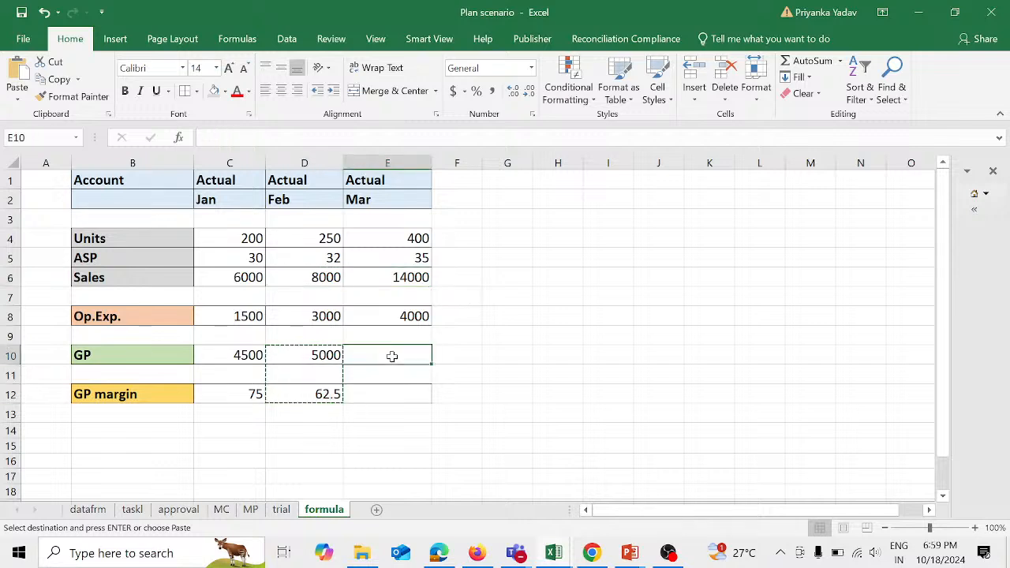
pyautogui.hotkey('ctrl', 'v')
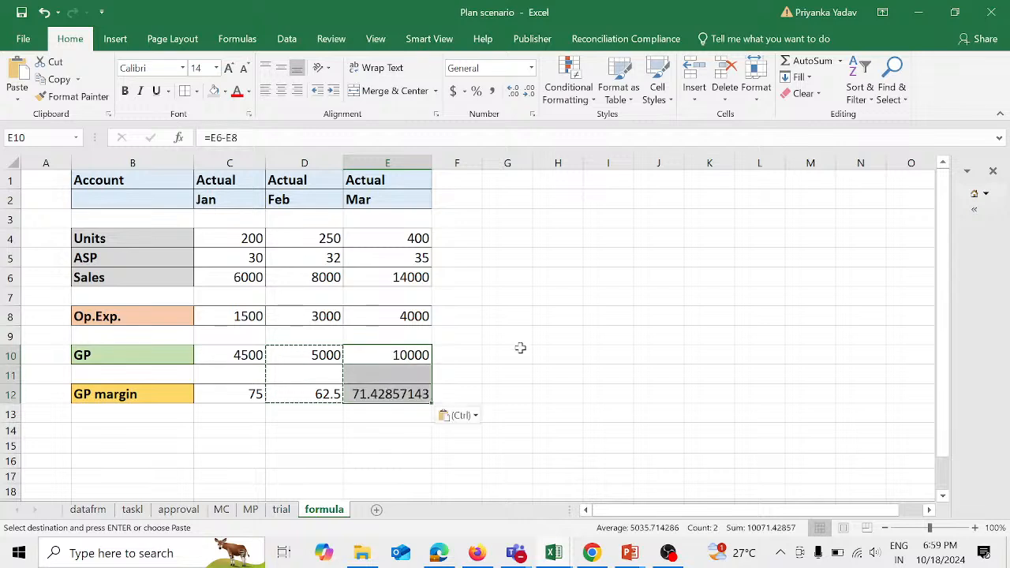
# Step: Reduce the March GP margin in cell E12 to two decimal places
pyautogui.click(416, 392)
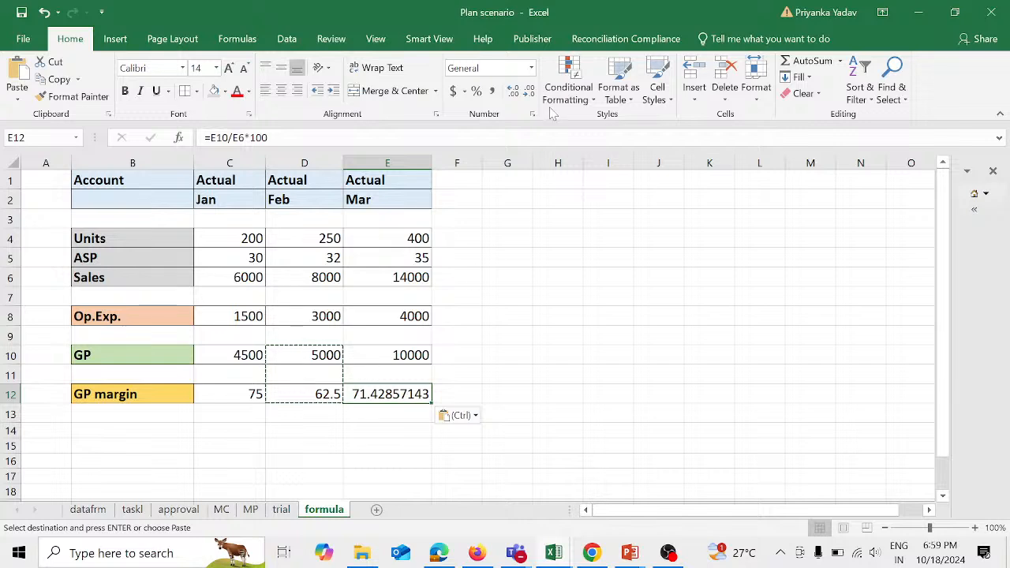
pyautogui.click(530, 92)
pyautogui.click(530, 92)
pyautogui.click(530, 92)
pyautogui.click(530, 92)
pyautogui.click(530, 91)
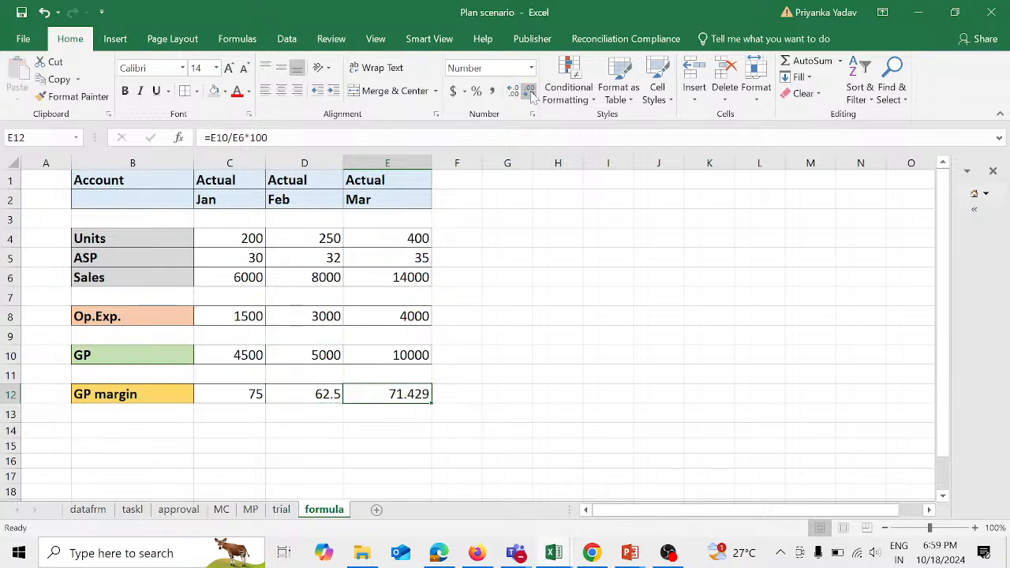
pyautogui.click(530, 91)
pyautogui.click(519, 348)
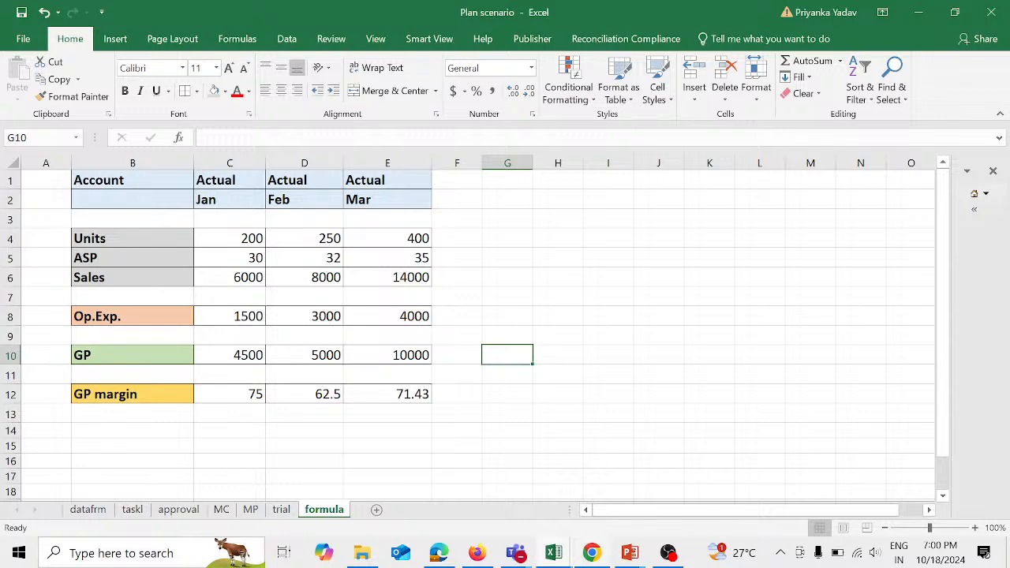
# Step: Switch to the Teams meeting and admit the participant waiting in the lobby
pyautogui.moveTo(517, 555)
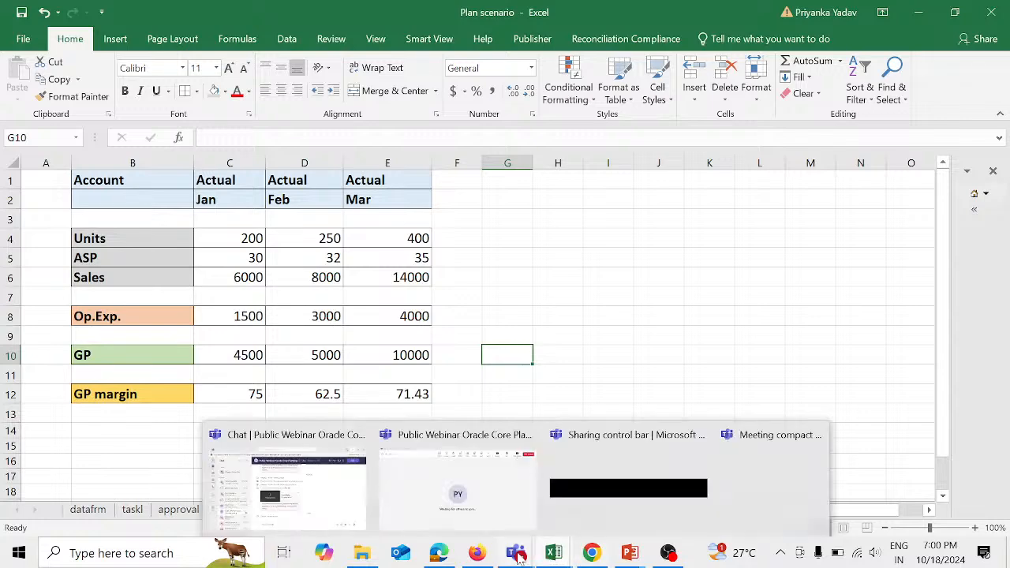
pyautogui.click(525, 456)
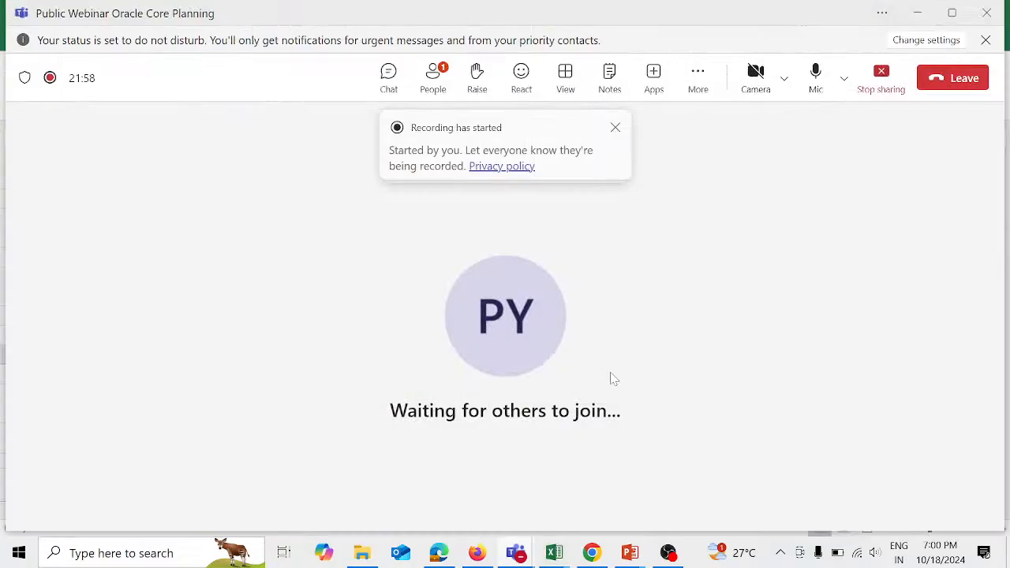
pyautogui.click(435, 79)
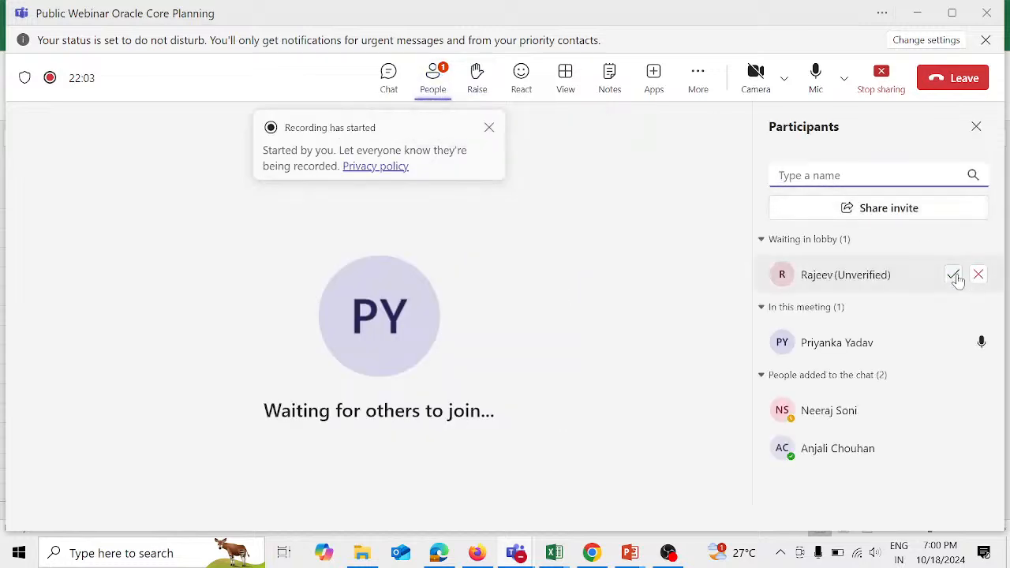
pyautogui.click(954, 275)
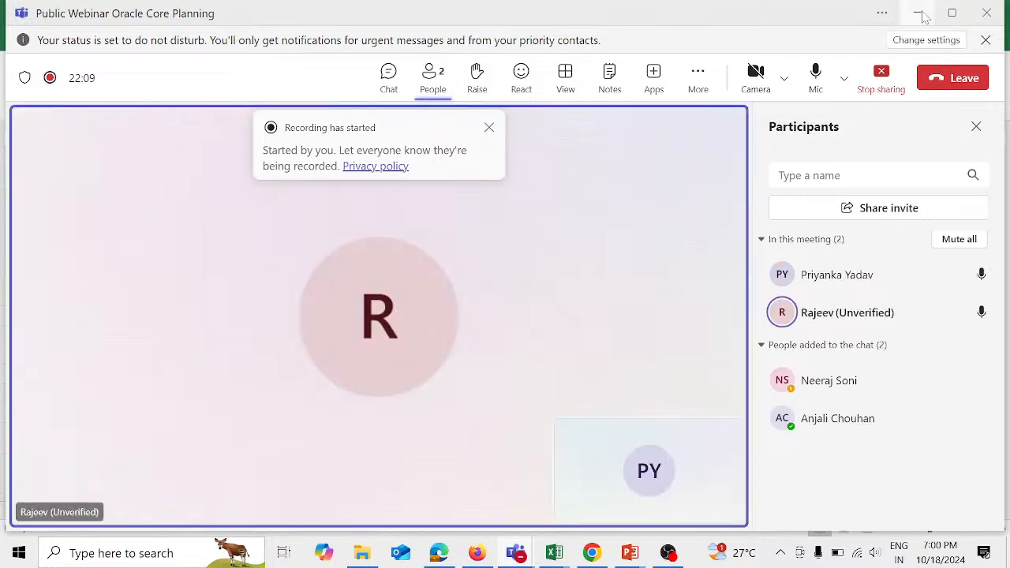
pyautogui.click(701, 78)
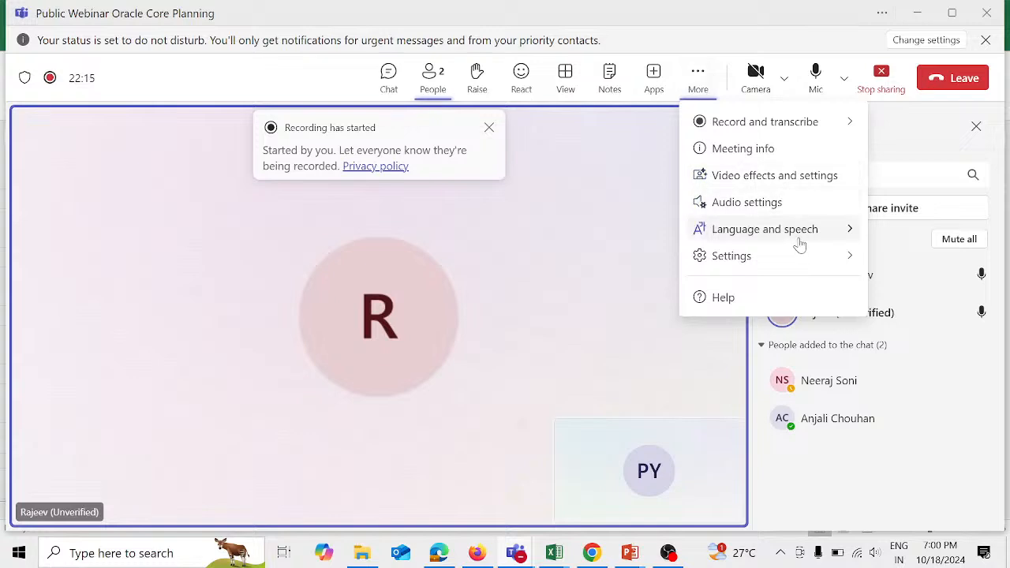
pyautogui.moveTo(800, 228)
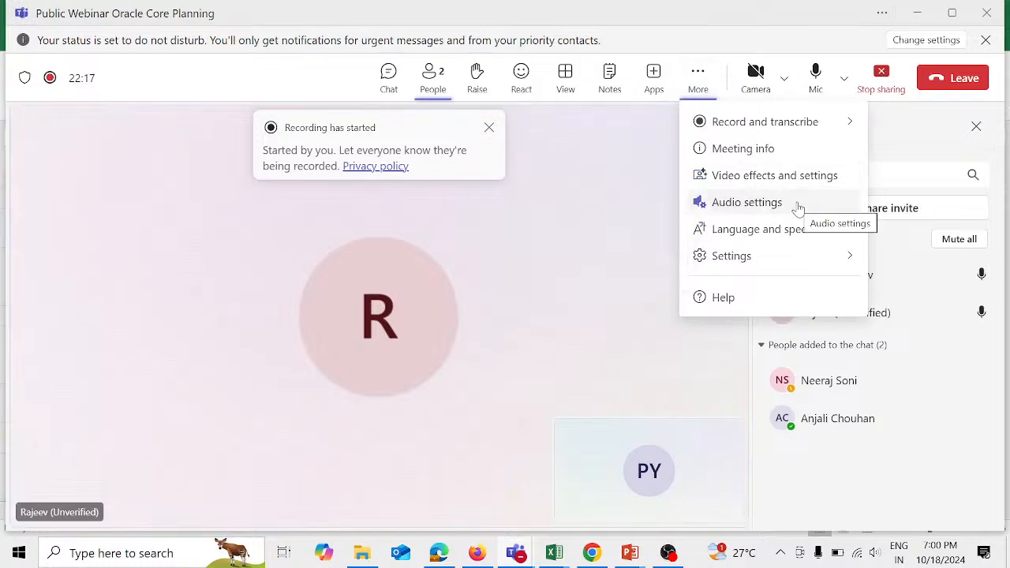
pyautogui.click(811, 258)
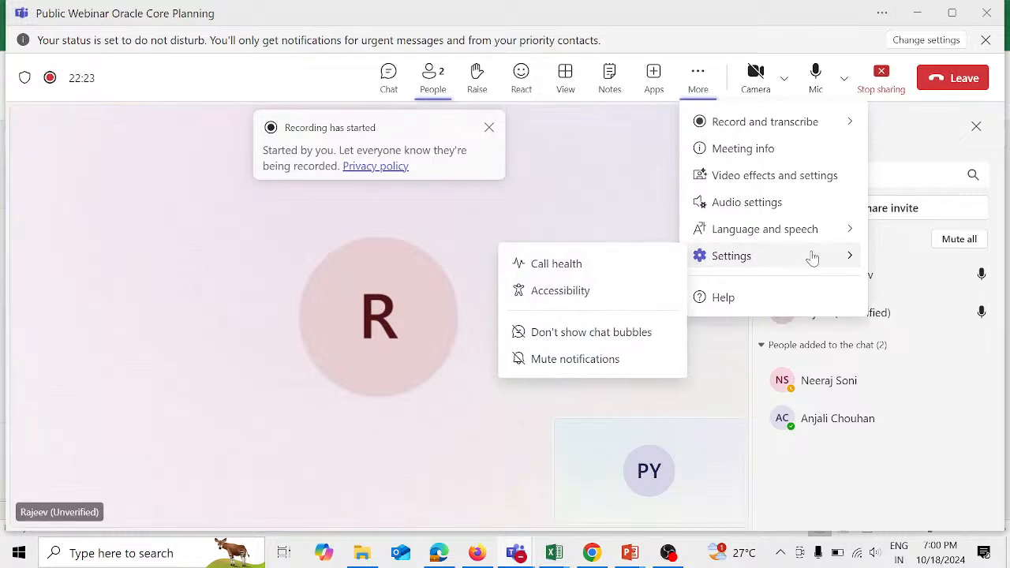
pyautogui.click(607, 178)
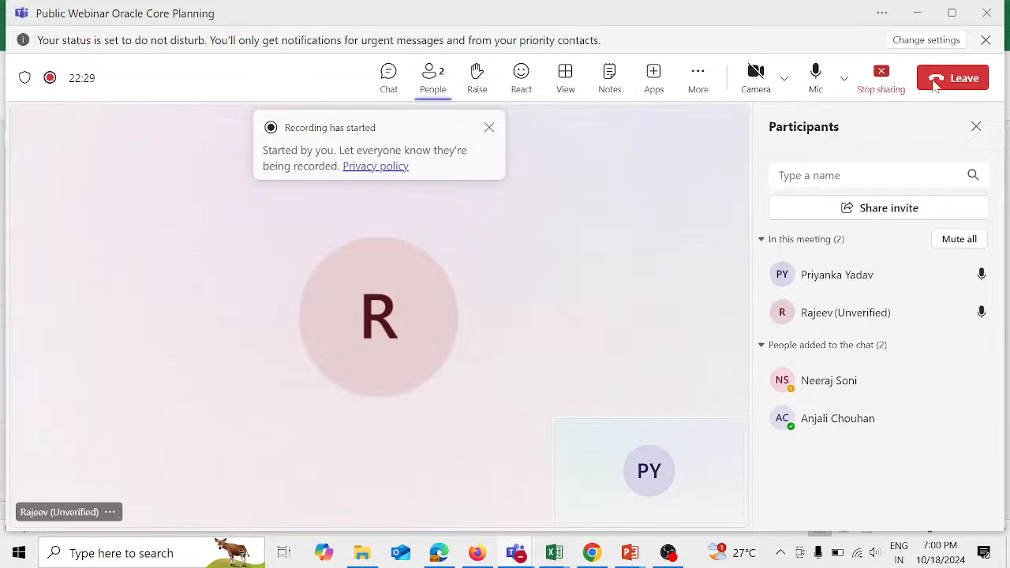
# Step: Minimize the Teams meeting window and switch to the running PowerPoint slide show on Member Formula
pyautogui.click(921, 15)
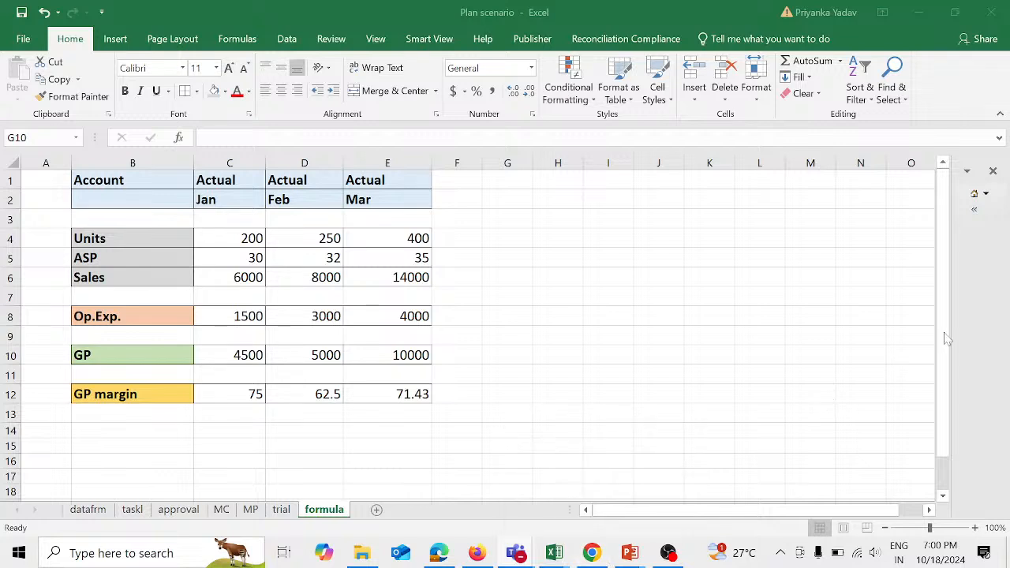
pyautogui.moveTo(639, 562)
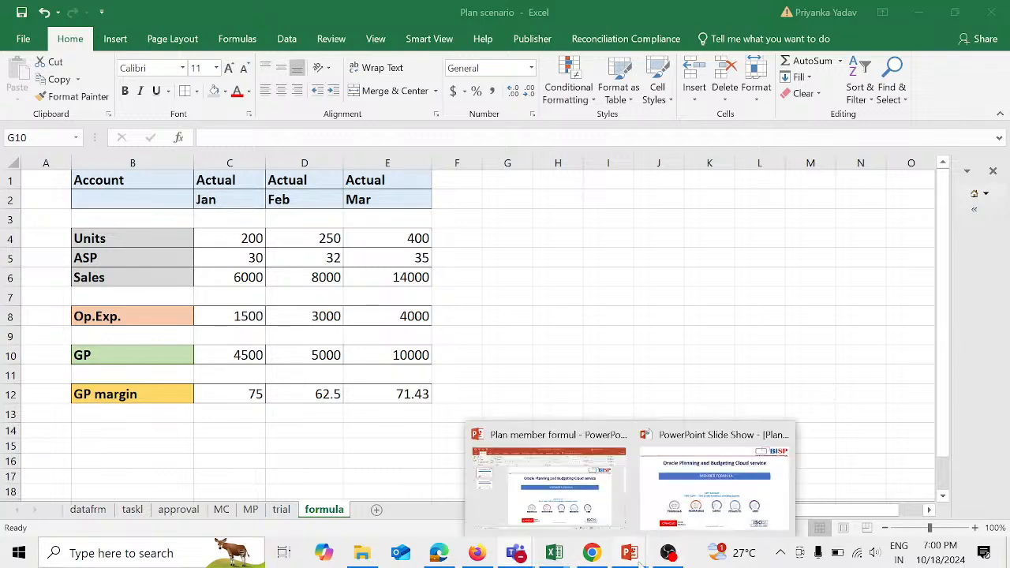
pyautogui.click(702, 482)
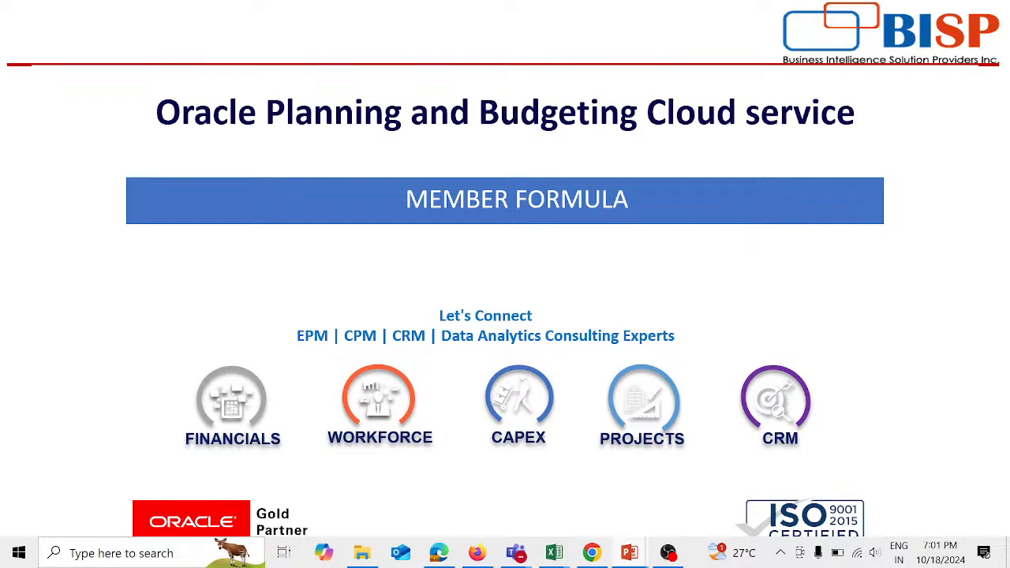
# Step: Switch back to the Plan scenario workbook in Excel and review the Sales, GP and GP margin formulas across January to March
pyautogui.hotkey('alt', 'Tab')
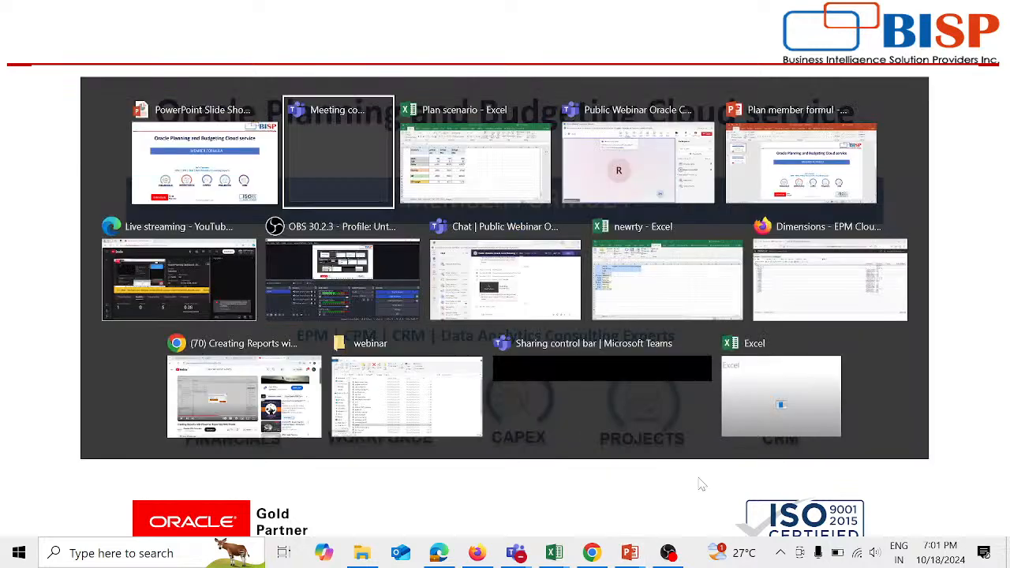
pyautogui.hotkey('alt', 'Tab')
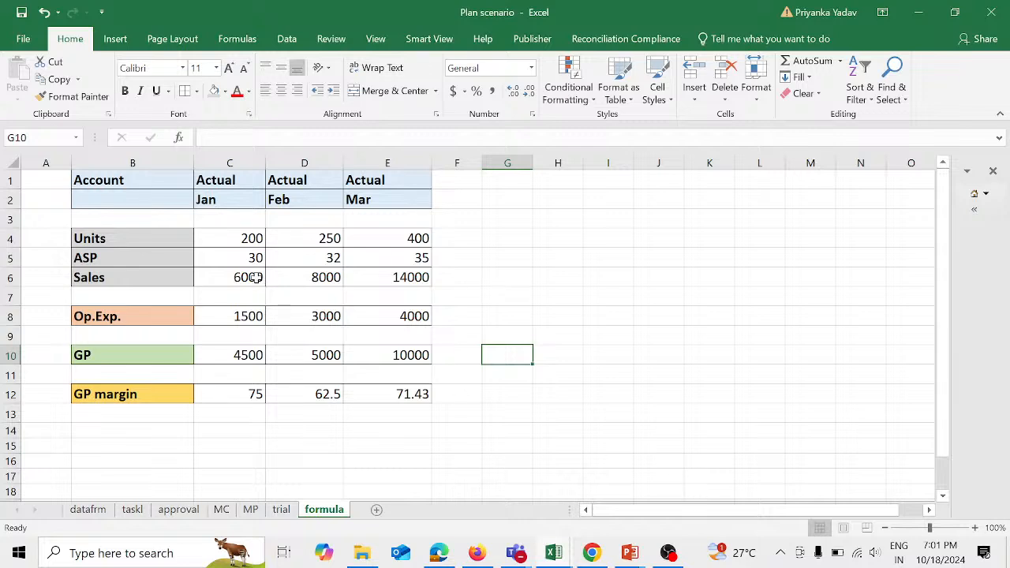
pyautogui.moveTo(255, 277); pyautogui.dragTo(393, 278)
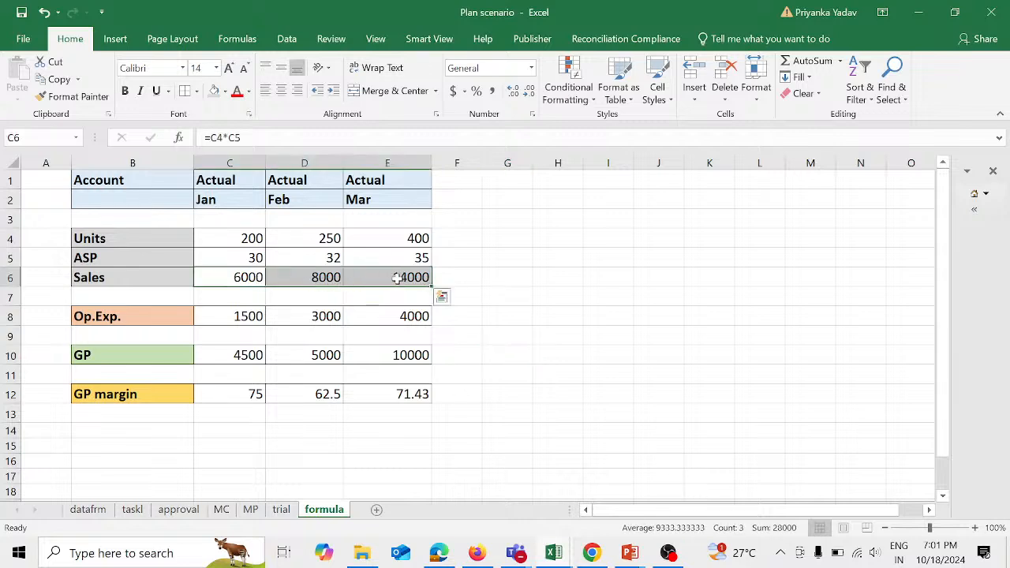
pyautogui.click(249, 355)
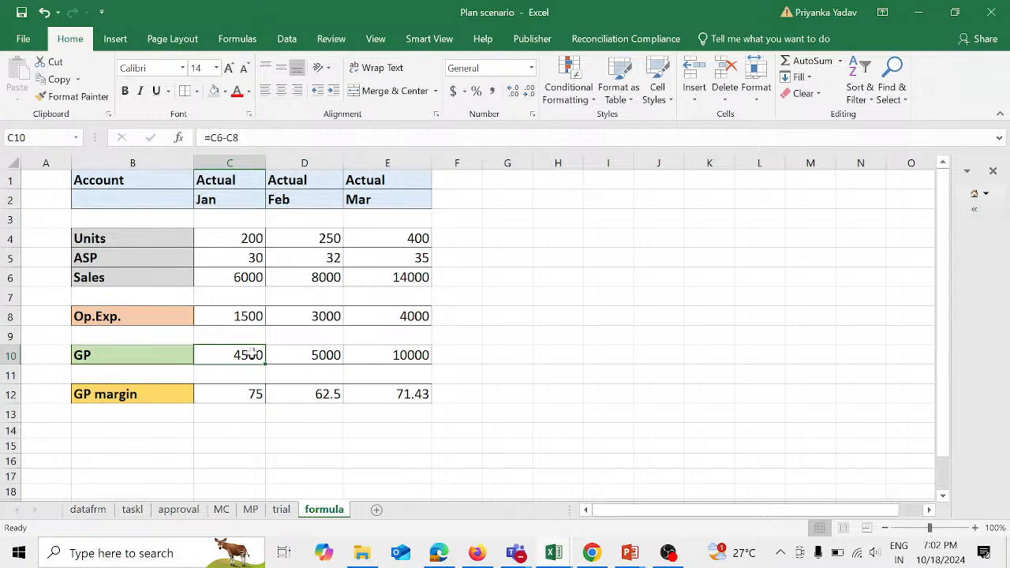
pyautogui.click(135, 360)
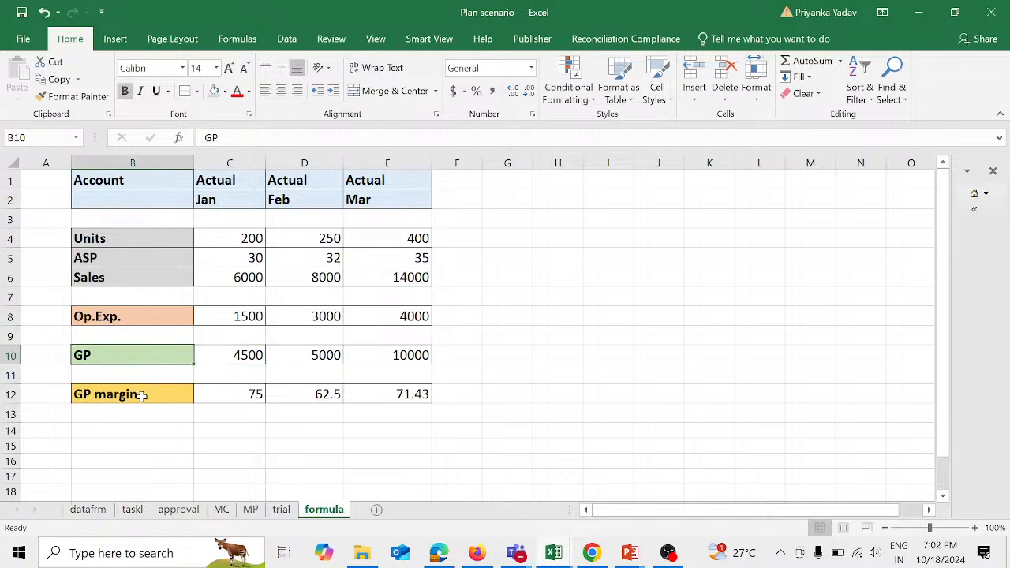
pyautogui.click(142, 396)
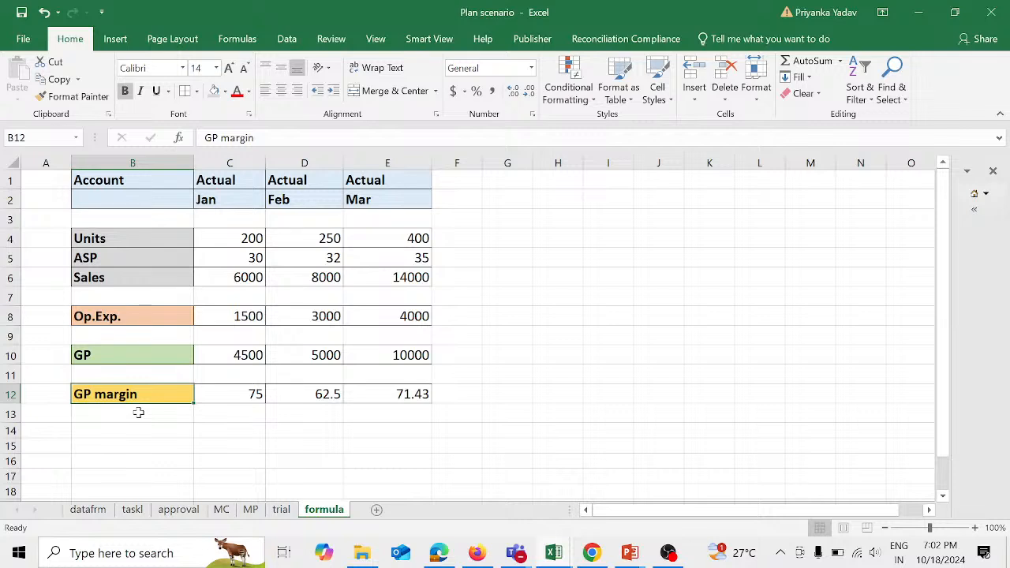
pyautogui.click(254, 393)
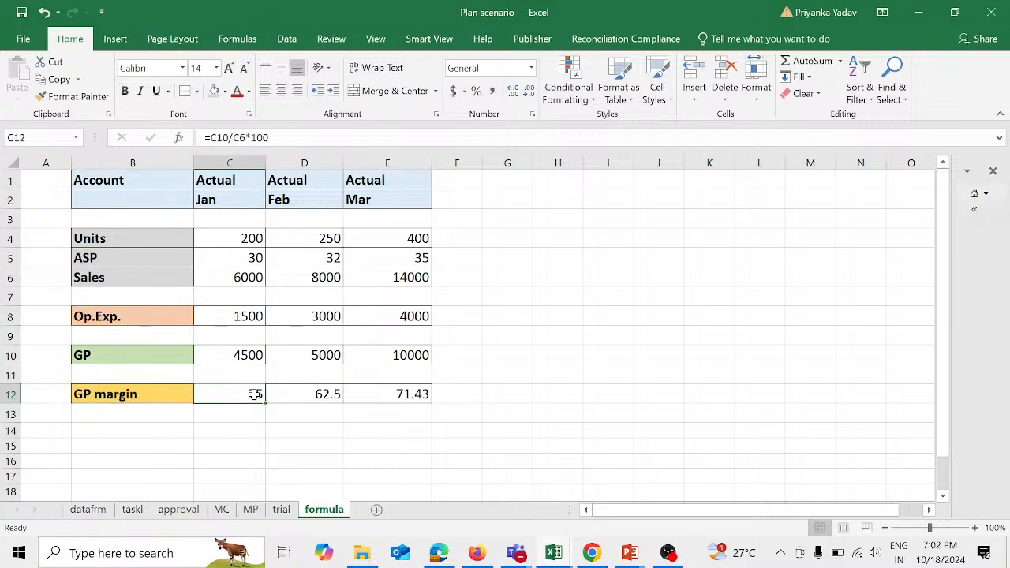
pyautogui.click(335, 392)
pyautogui.click(390, 394)
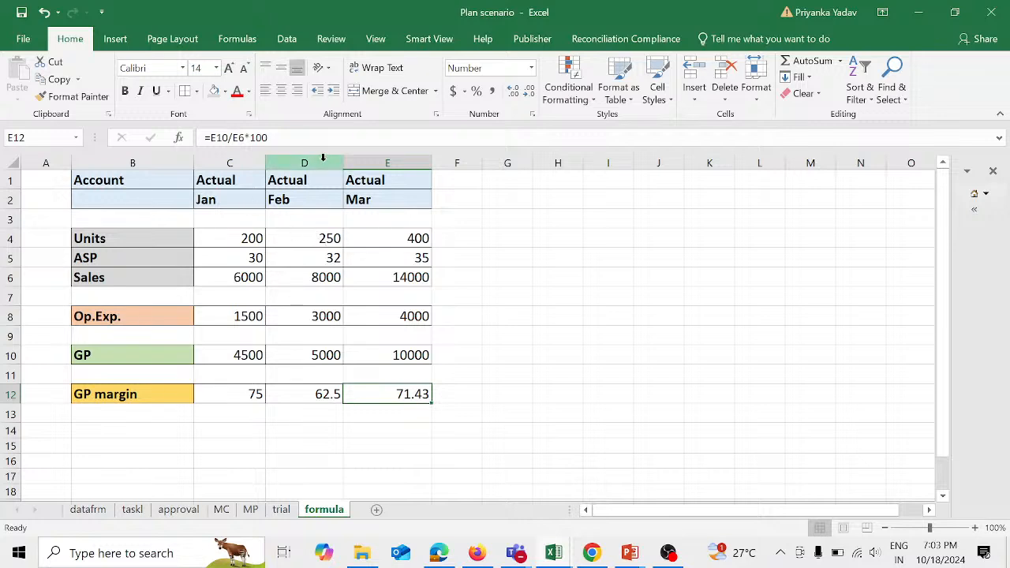
pyautogui.moveTo(322, 160); pyautogui.dragTo(373, 161)
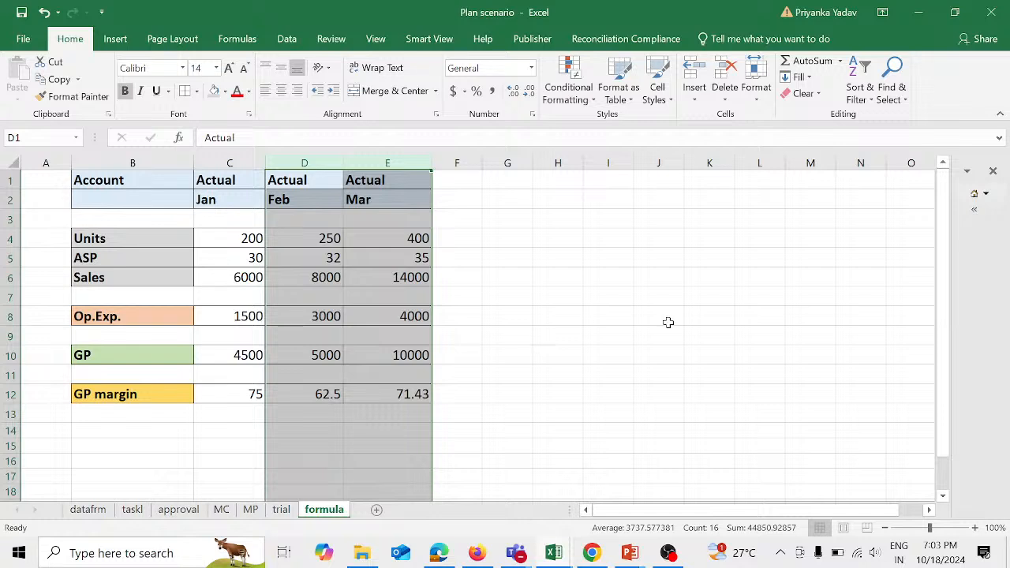
pyautogui.click(605, 345)
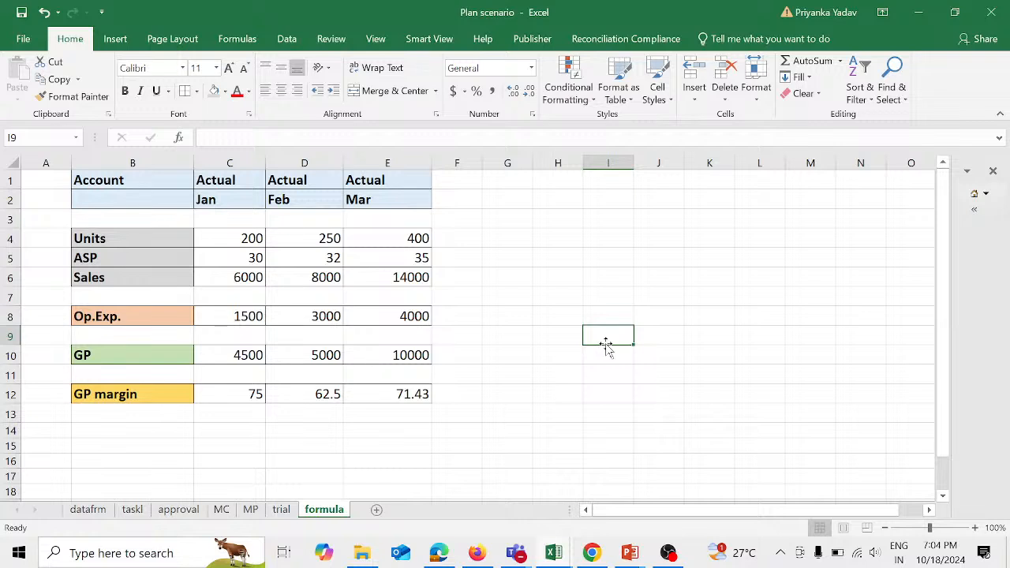
# Step: Switch to EPM Cloud Planning in Firefox and reload its address to get the CARGO home page
pyautogui.click(478, 552)
pyautogui.click(507, 277)
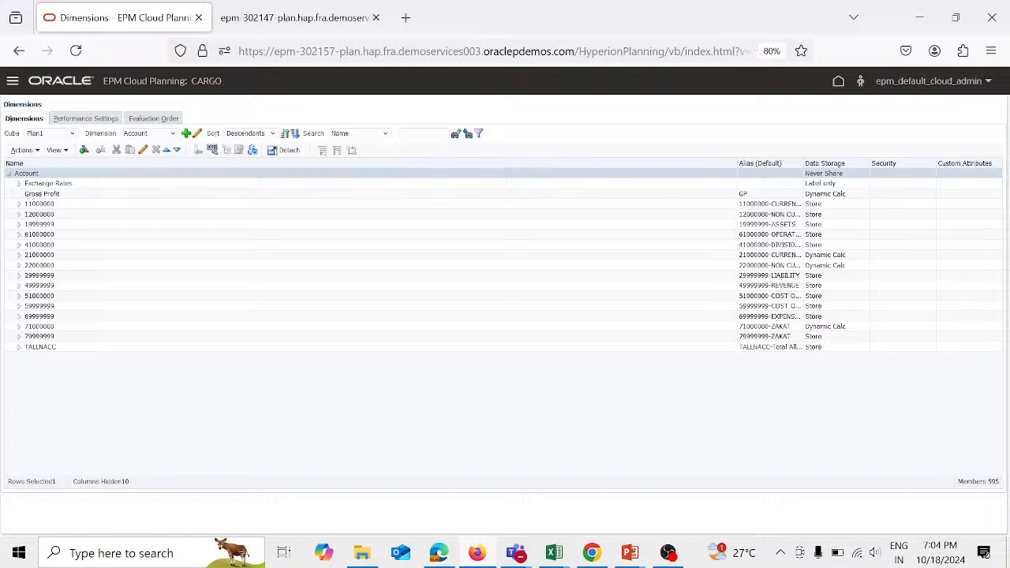
pyautogui.click(753, 50)
pyautogui.press('Return')
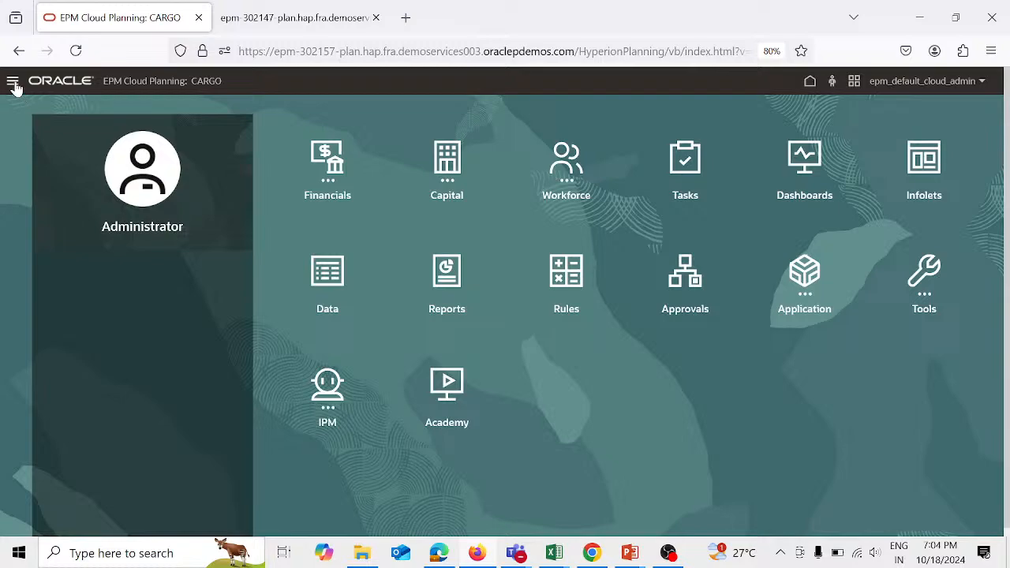
# Step: Open the Dimensions page and limit the Account dimension to the Plan1 cube
pyautogui.click(13, 83)
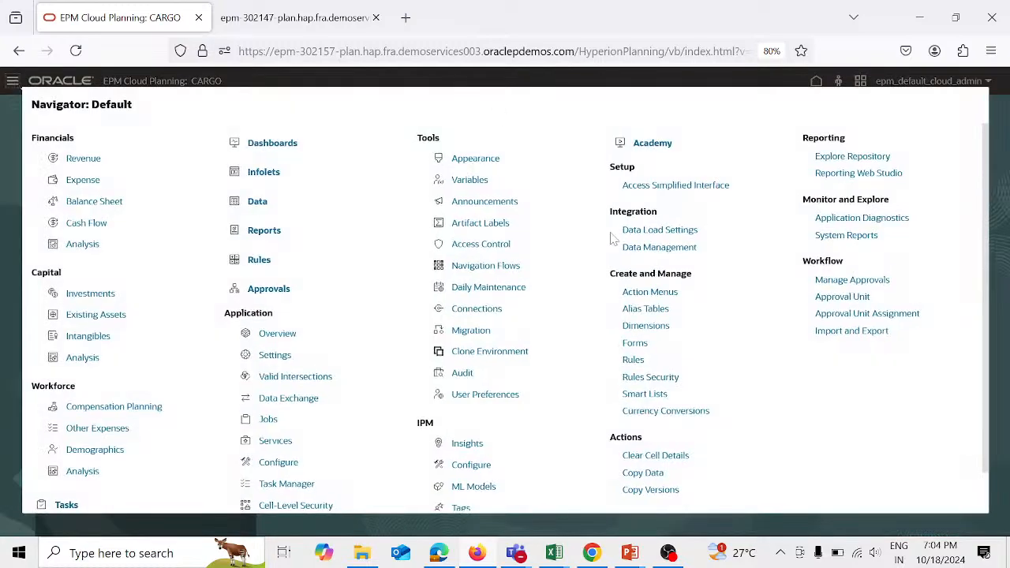
pyautogui.click(653, 326)
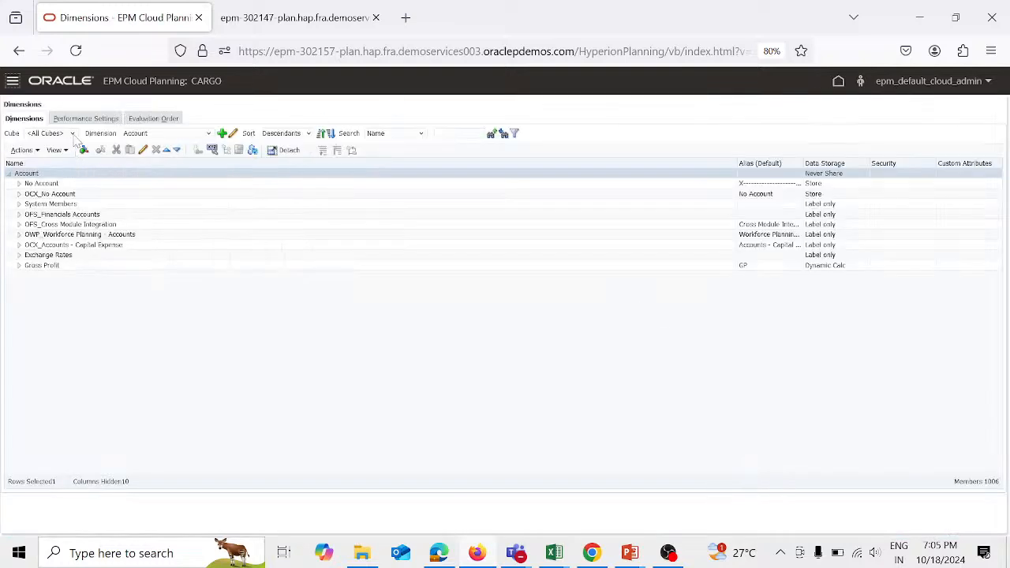
pyautogui.click(73, 134)
pyautogui.click(61, 157)
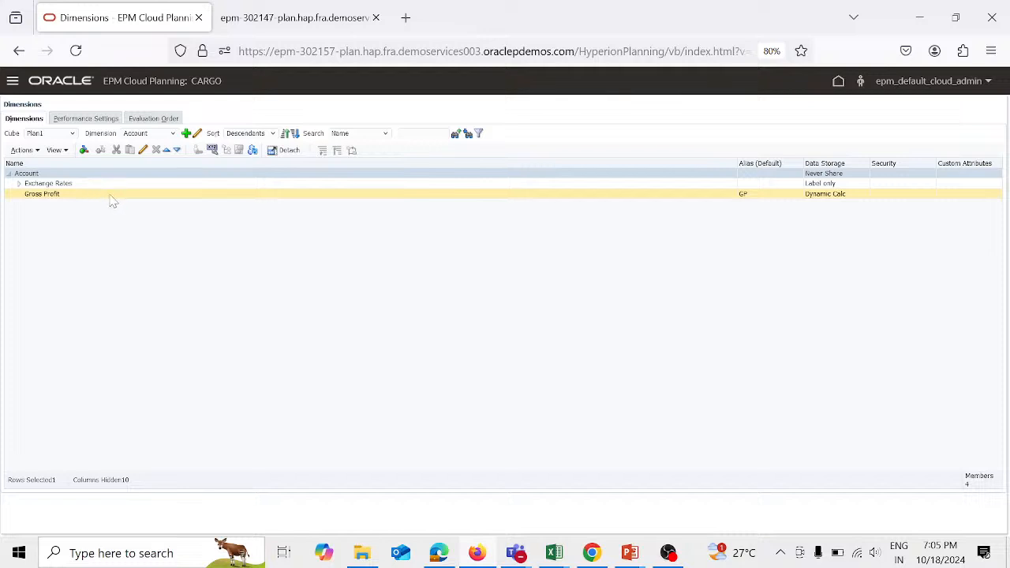
# Step: Start a sibling member of Gross Profit in the Account dimension with the name and alias Revenue
pyautogui.click(120, 187)
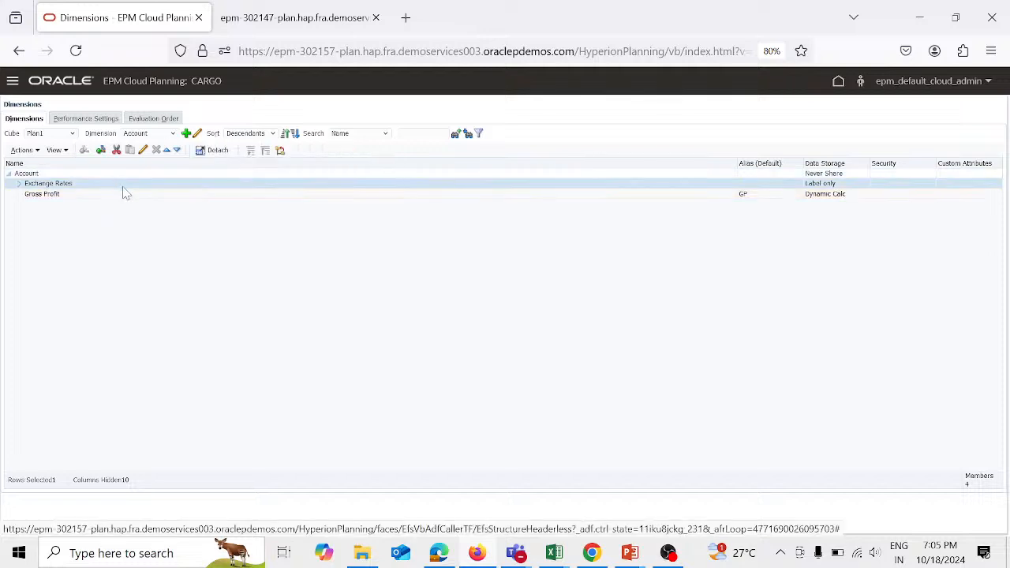
pyautogui.click(118, 198)
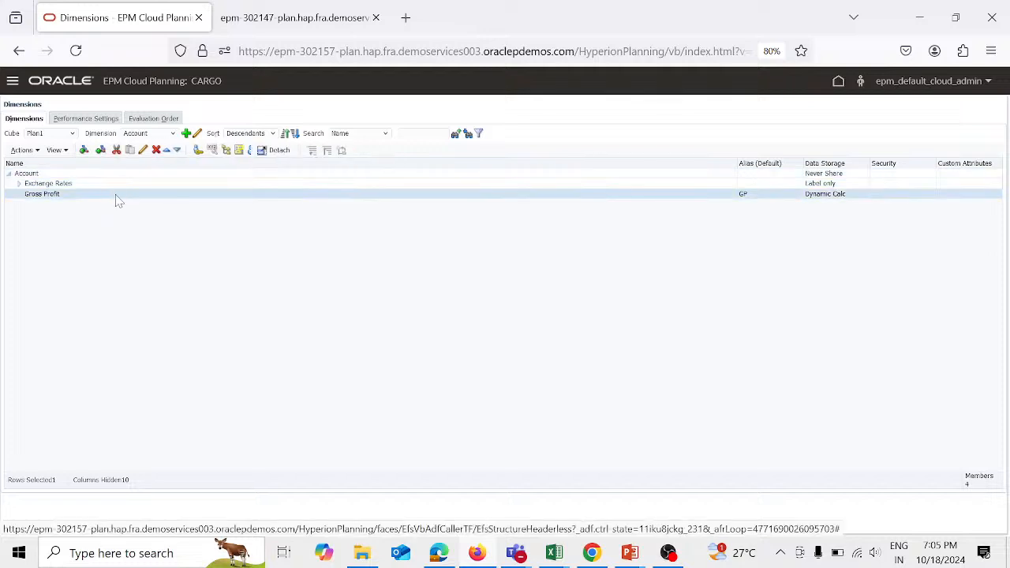
pyautogui.click(101, 151)
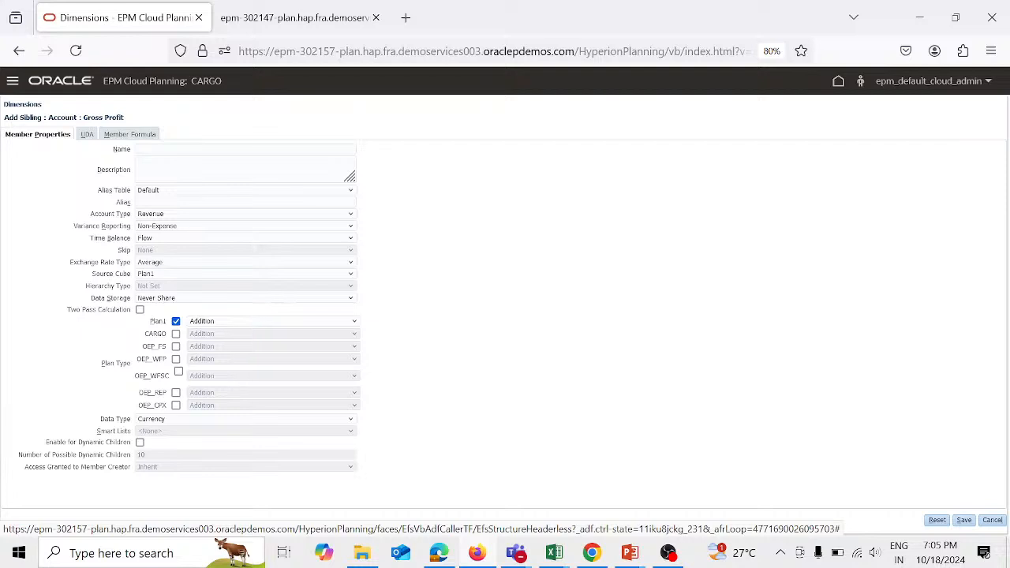
pyautogui.click(197, 149)
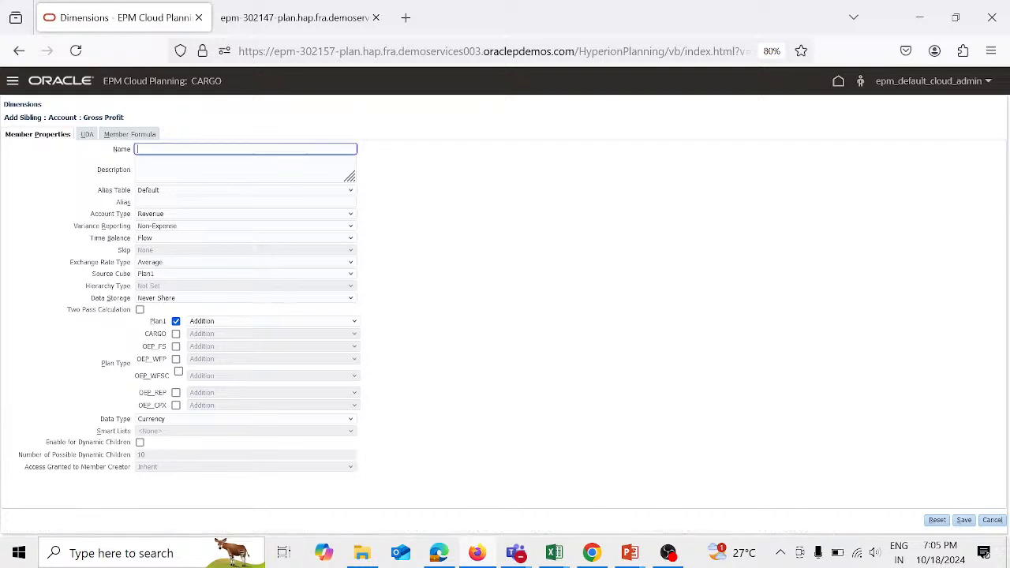
pyautogui.write('Revenue')
pyautogui.press('Tab')
pyautogui.press('Tab')
pyautogui.press('Tab')
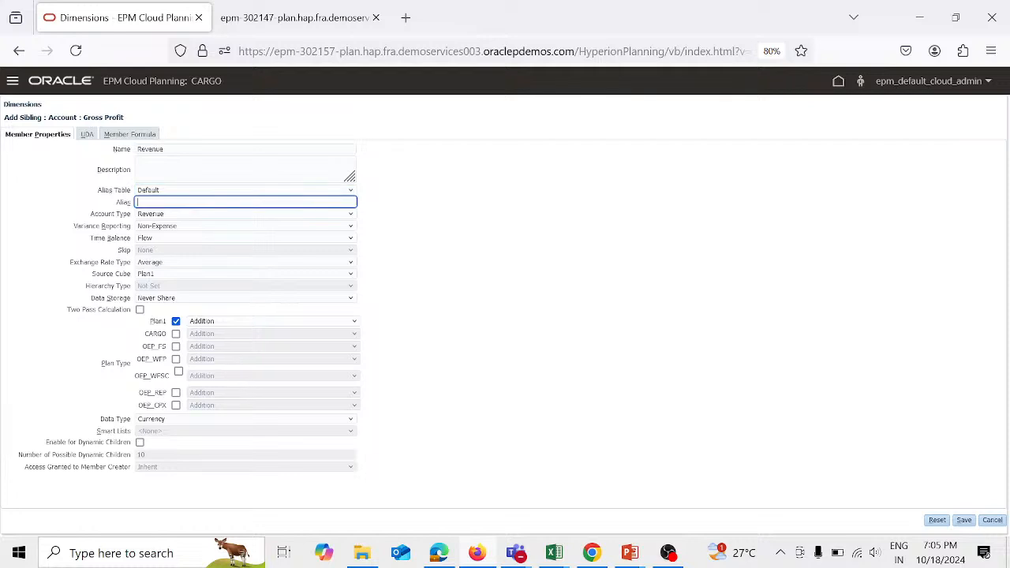
pyautogui.write('Rev')
pyautogui.write('enue')
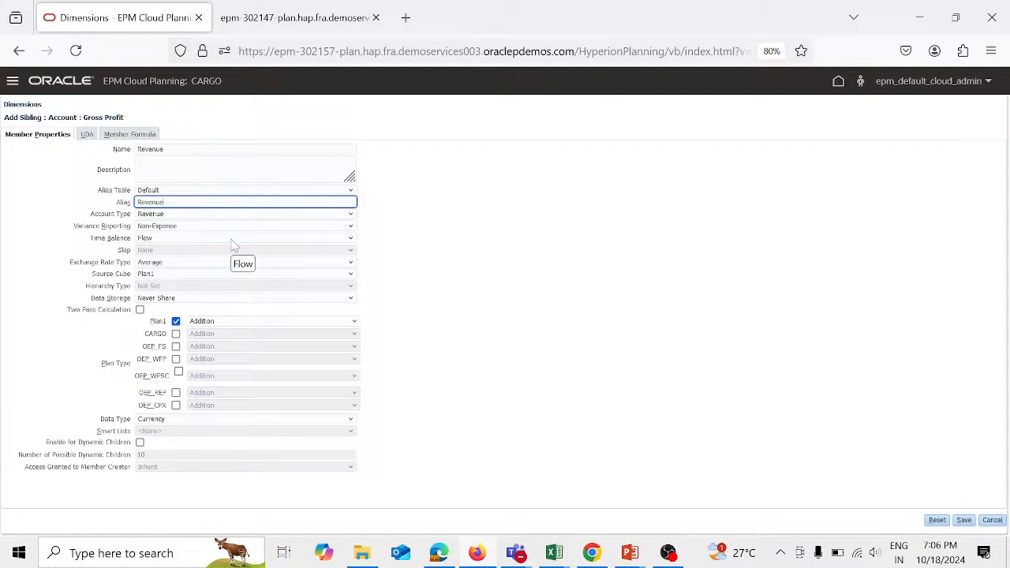
# Step: Set the Revenue member's data storage to Dynamic Calc and save the member
pyautogui.click(352, 301)
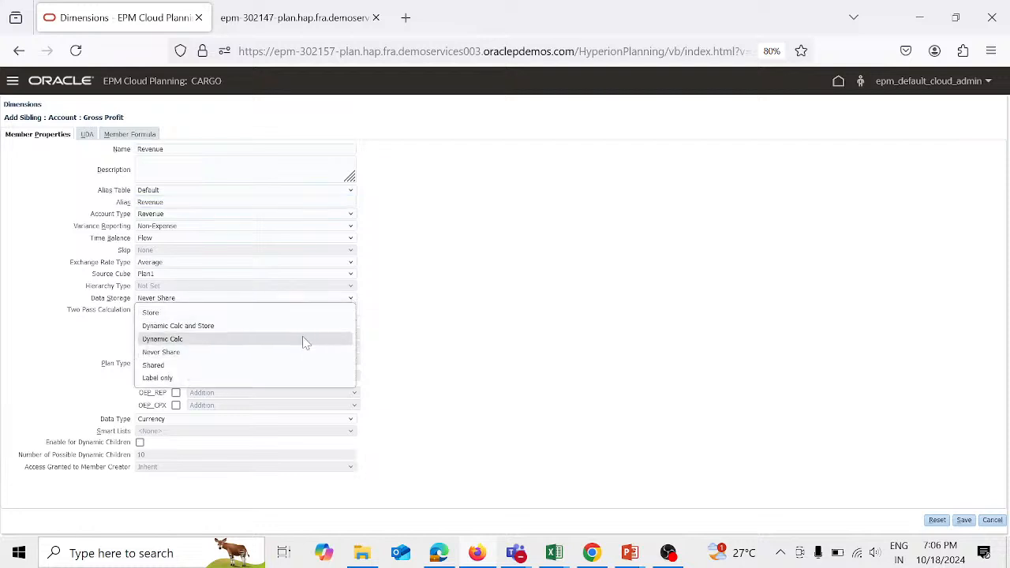
pyautogui.click(304, 341)
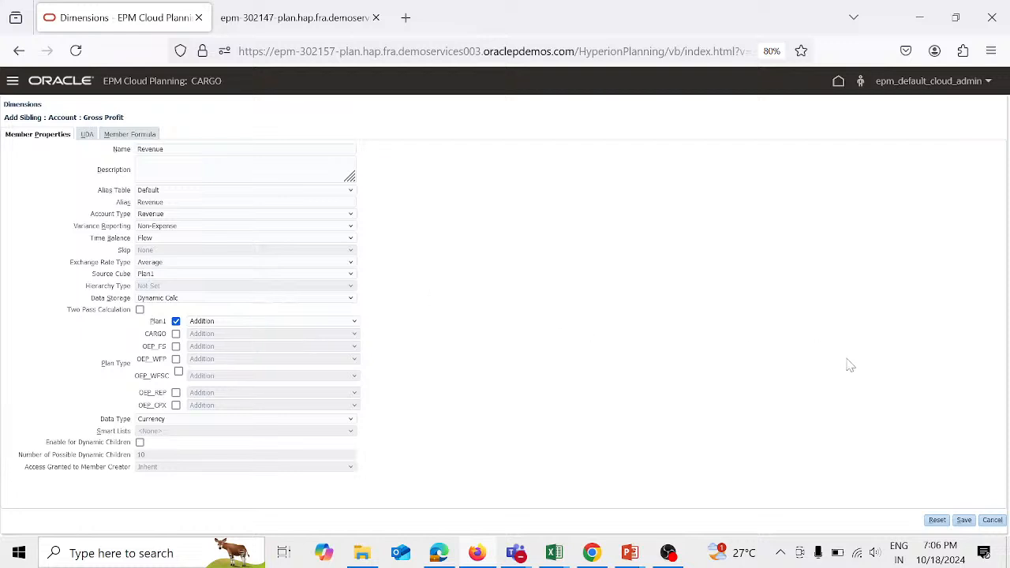
pyautogui.click(964, 520)
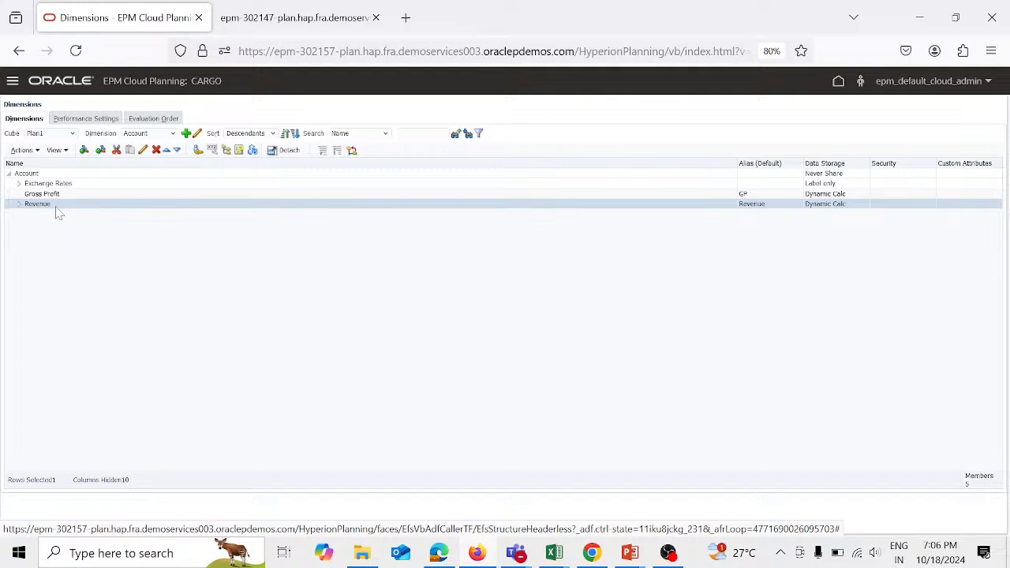
# Step: Add a child member under Revenue named 101 with alias Sales1 and data storage Store, and save it
pyautogui.click(85, 150)
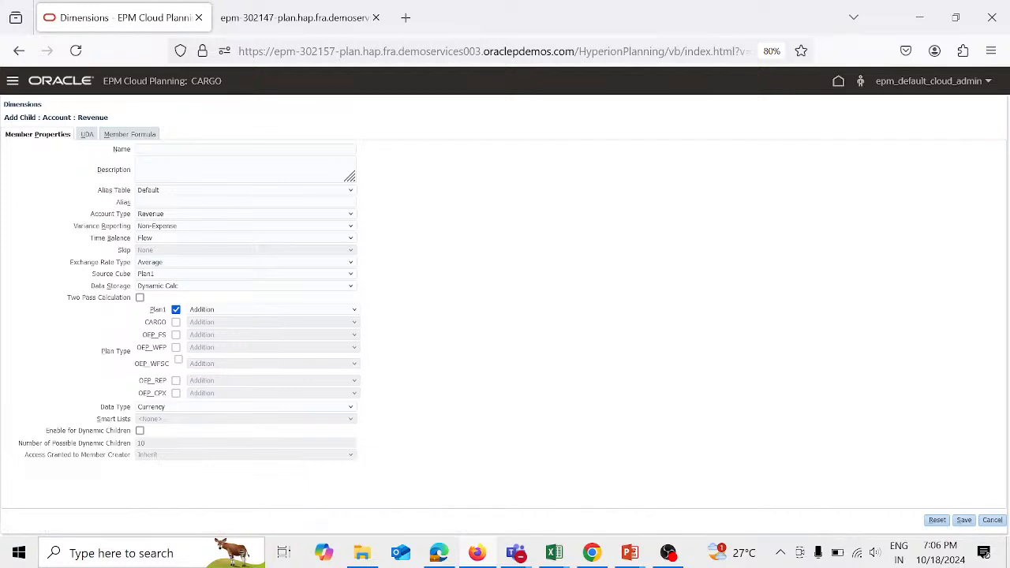
pyautogui.click(189, 149)
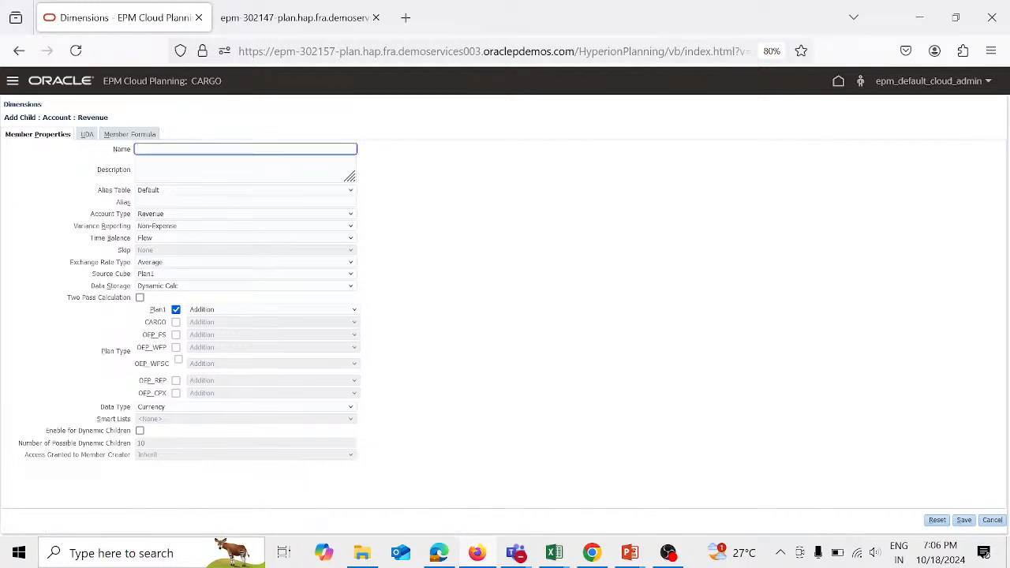
pyautogui.write('101')
pyautogui.press('Tab')
pyautogui.press('Tab')
pyautogui.press('Tab')
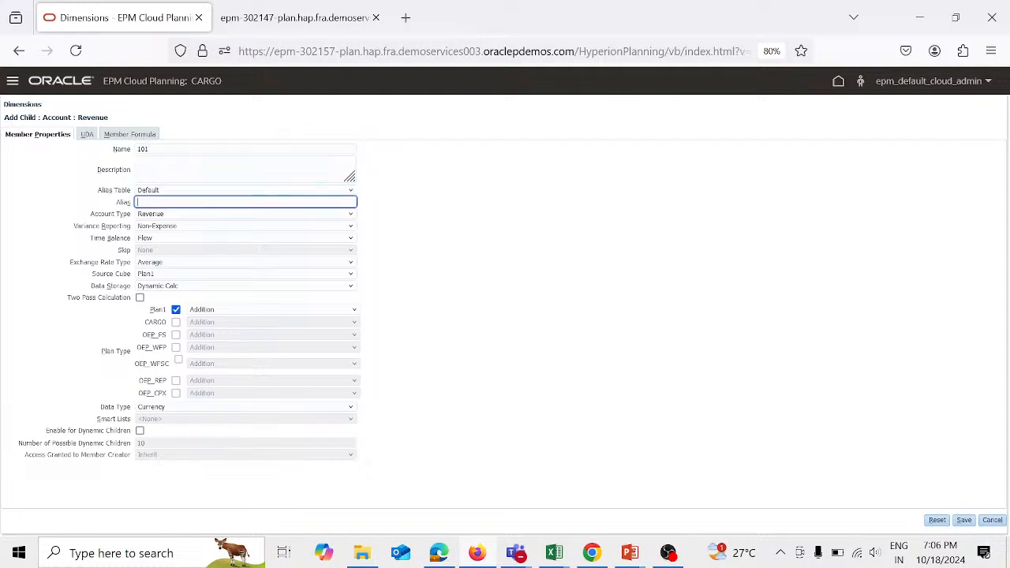
pyautogui.write('Sale')
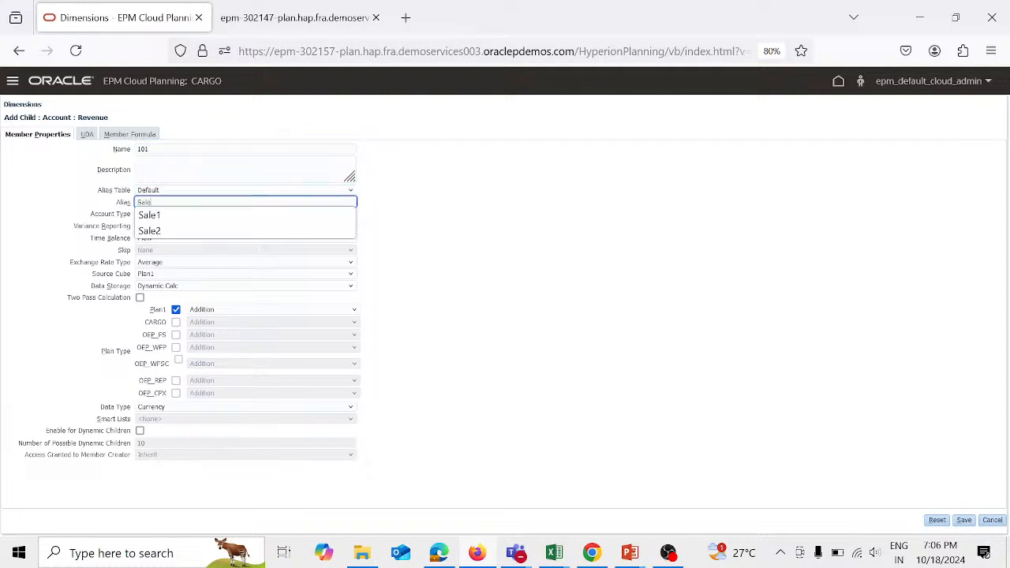
pyautogui.write('st')
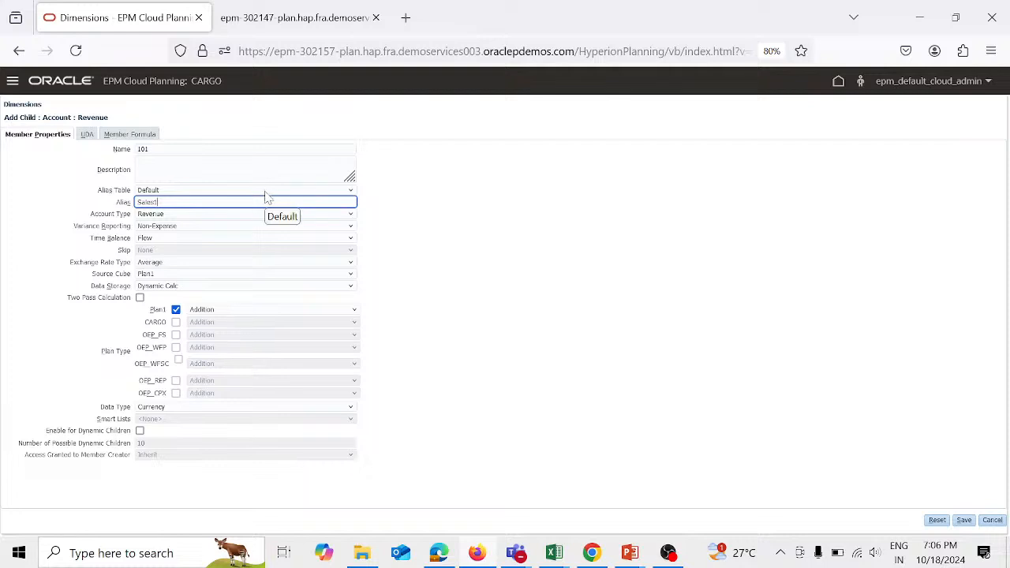
pyautogui.click(351, 289)
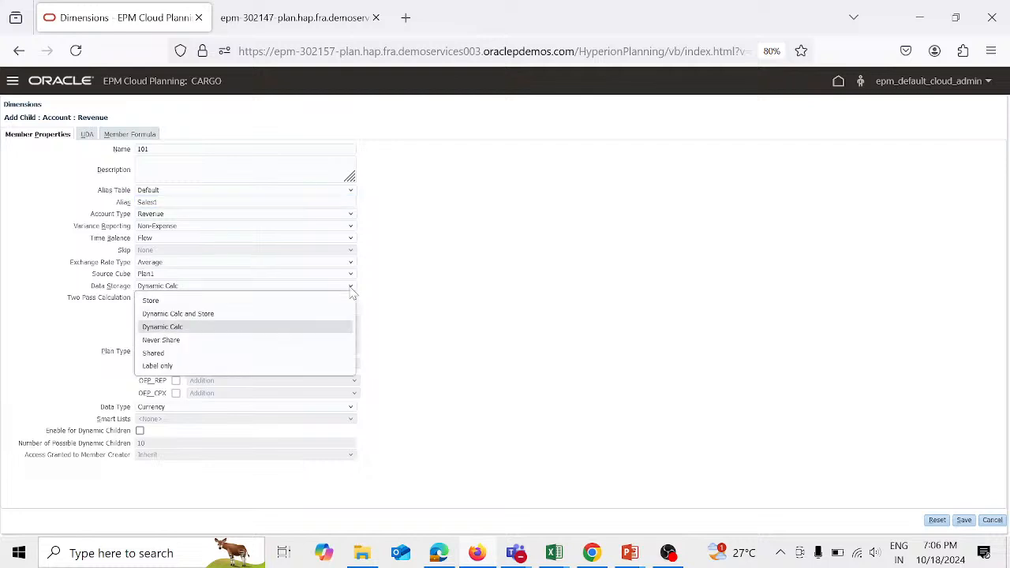
pyautogui.click(312, 304)
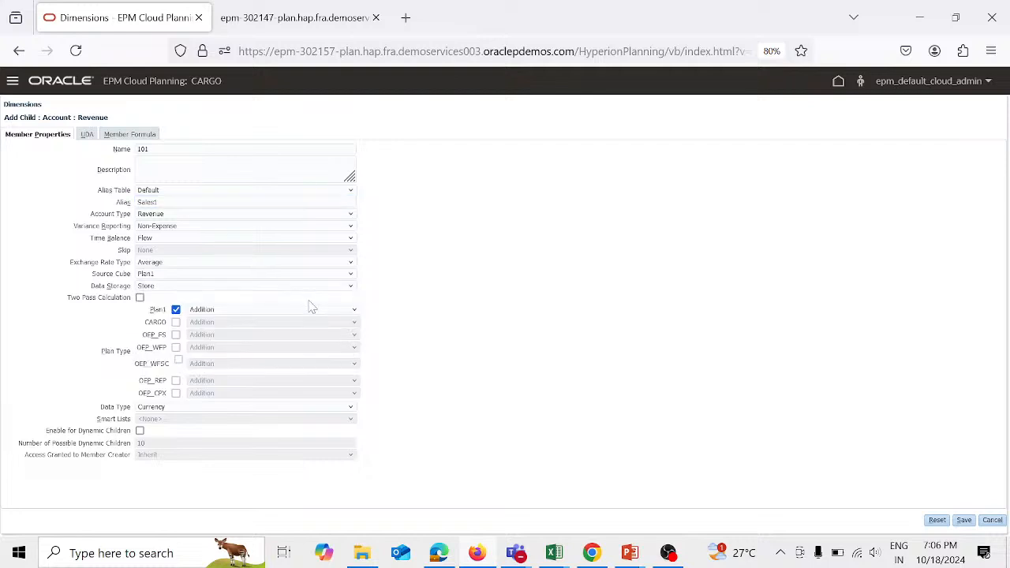
pyautogui.click(964, 521)
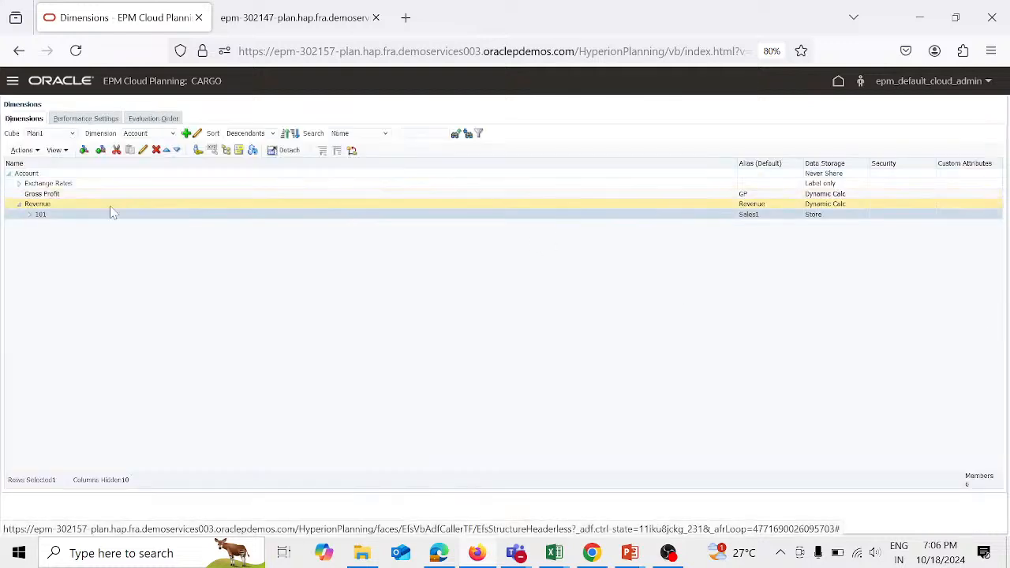
# Step: Add a sibling of member 101 named 102 with alias Sales2 and data storage Store, and save it
pyautogui.click(99, 151)
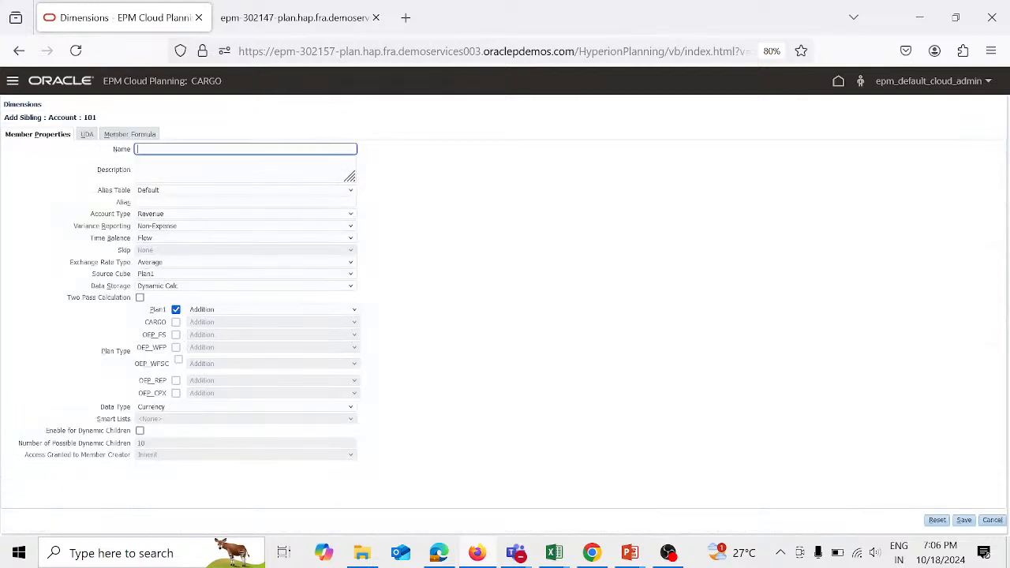
pyautogui.write('102')
pyautogui.press('Tab')
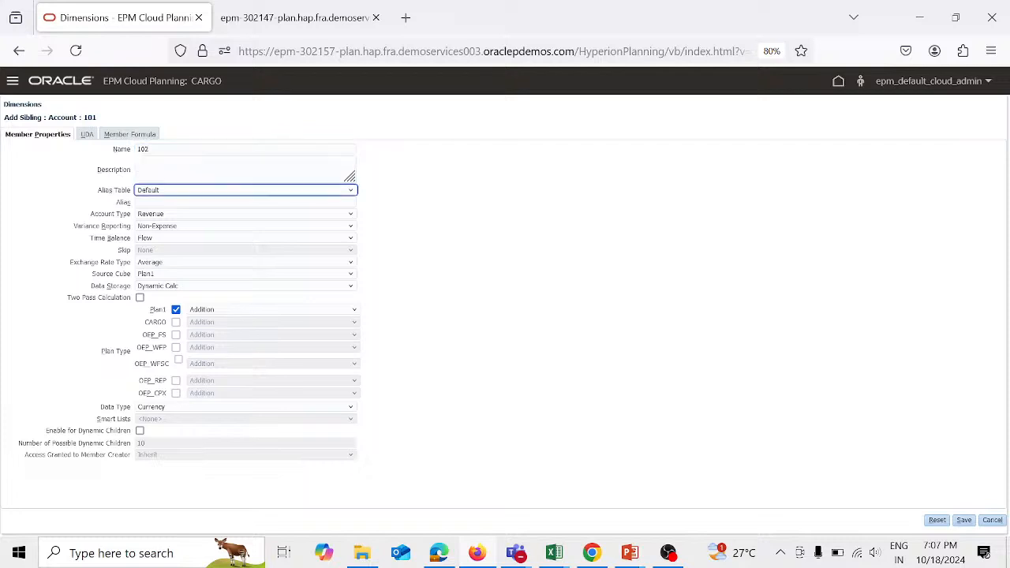
pyautogui.press('Tab')
pyautogui.write('Sales')
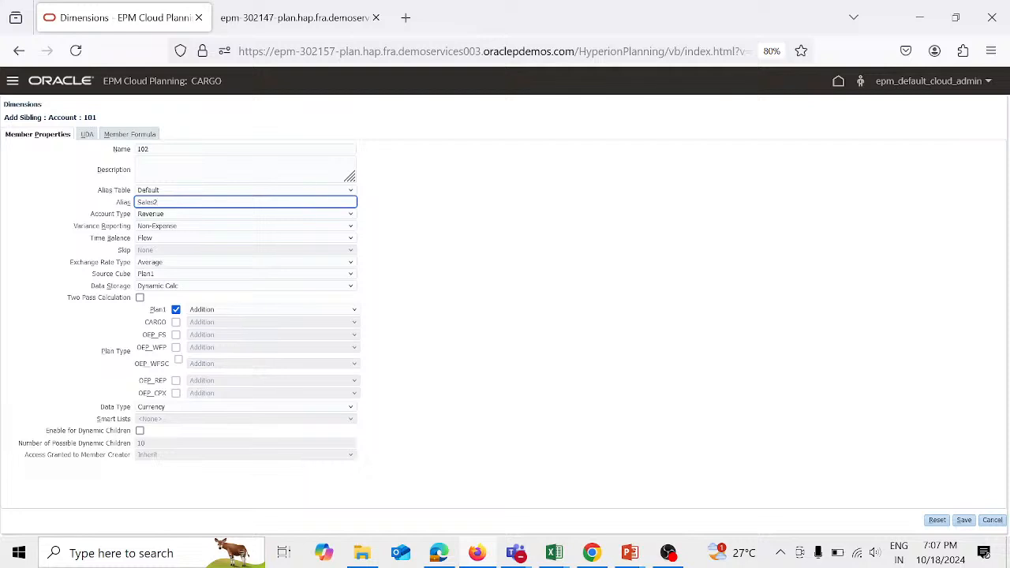
pyautogui.click(351, 287)
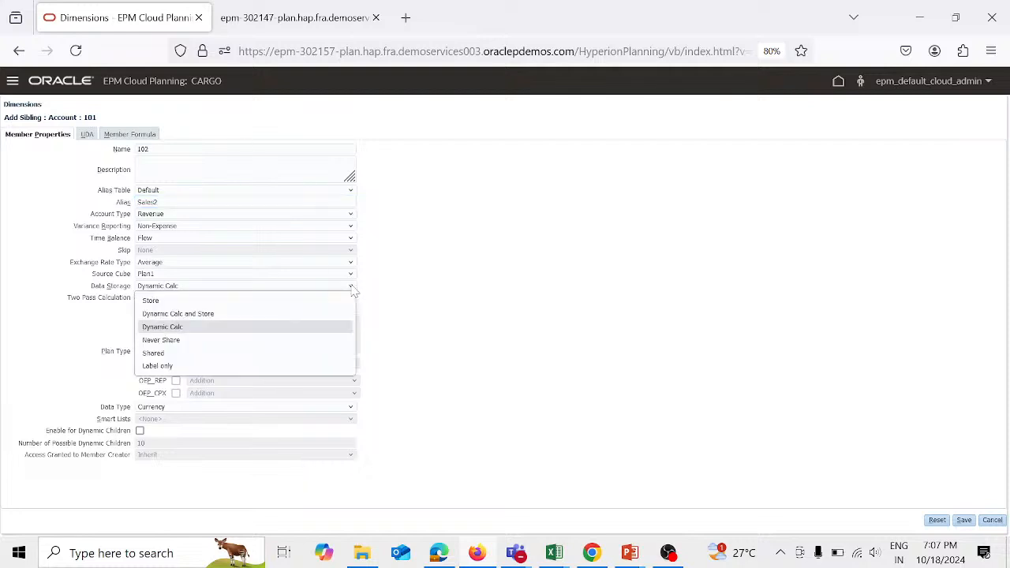
pyautogui.click(327, 301)
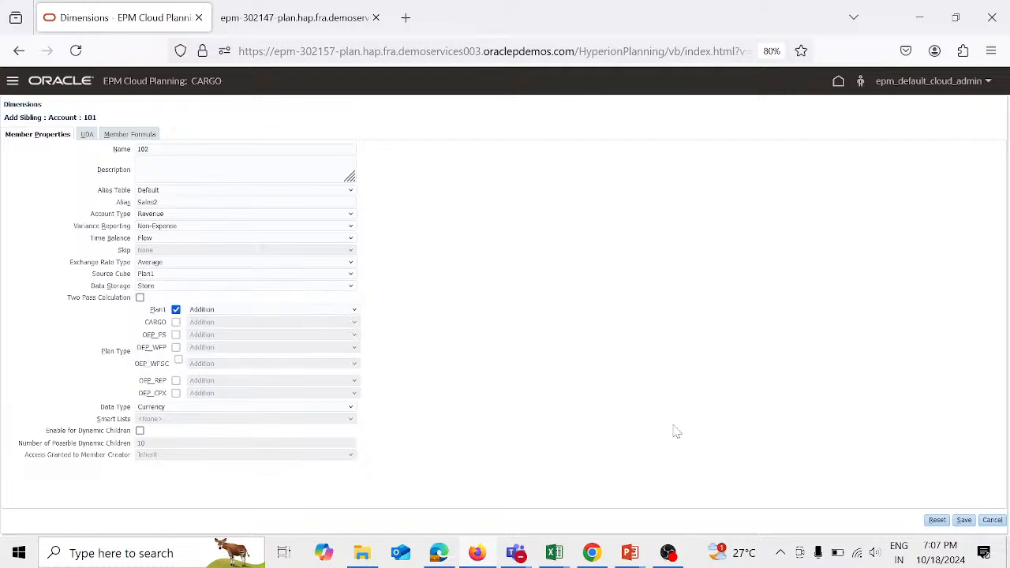
pyautogui.click(964, 522)
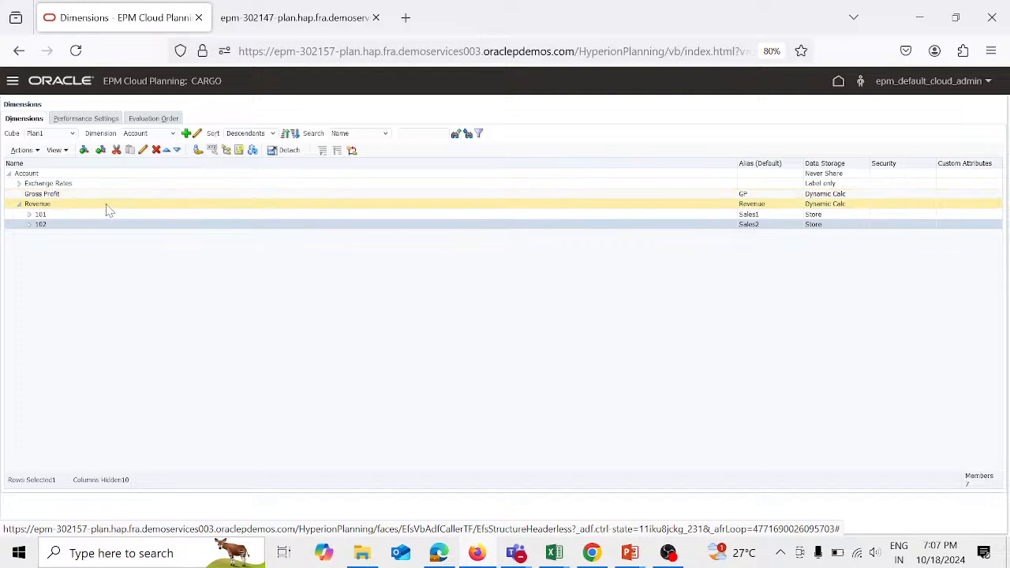
# Step: Start a sibling member of Revenue named Operating Expenses with the alias OP.Exp
pyautogui.click(100, 206)
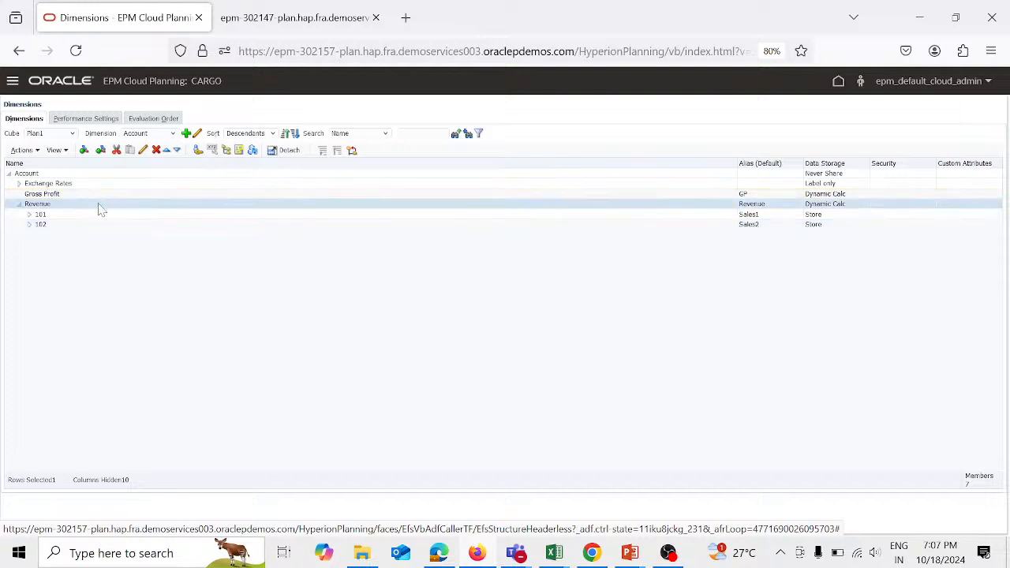
pyautogui.click(102, 151)
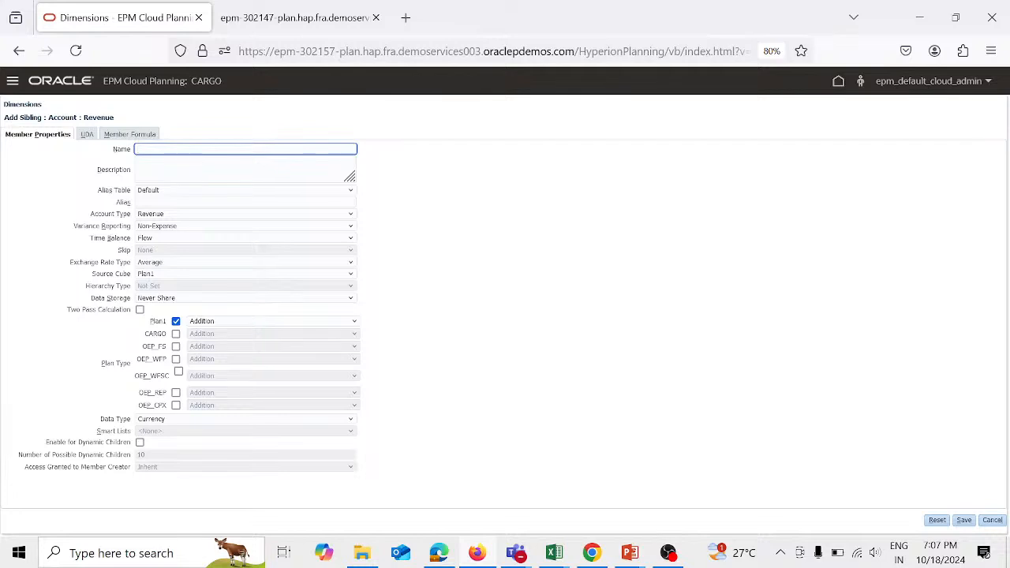
pyautogui.write('Cperating Expenses')
pyautogui.click(226, 202)
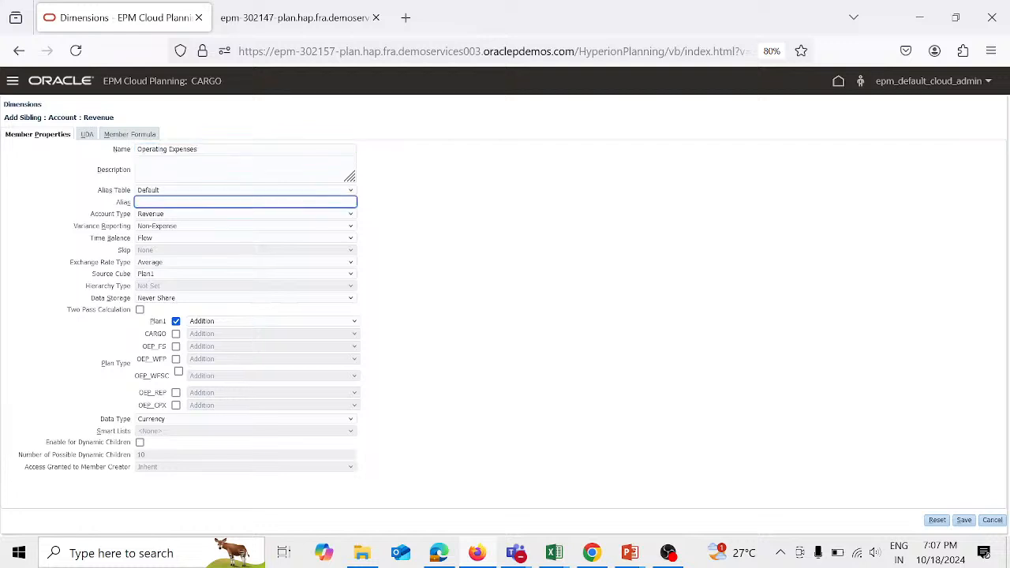
pyautogui.write('OP.Exp.')
# Step: Set the Operating Expenses member's account type to Expense and data storage to Dynamic Calc, and save it
pyautogui.click(352, 217)
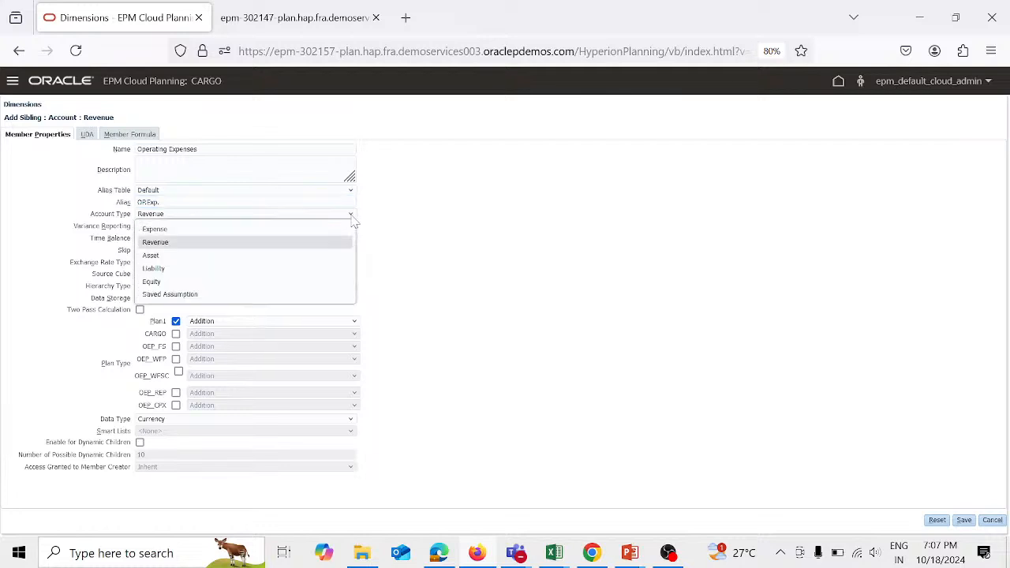
pyautogui.click(298, 230)
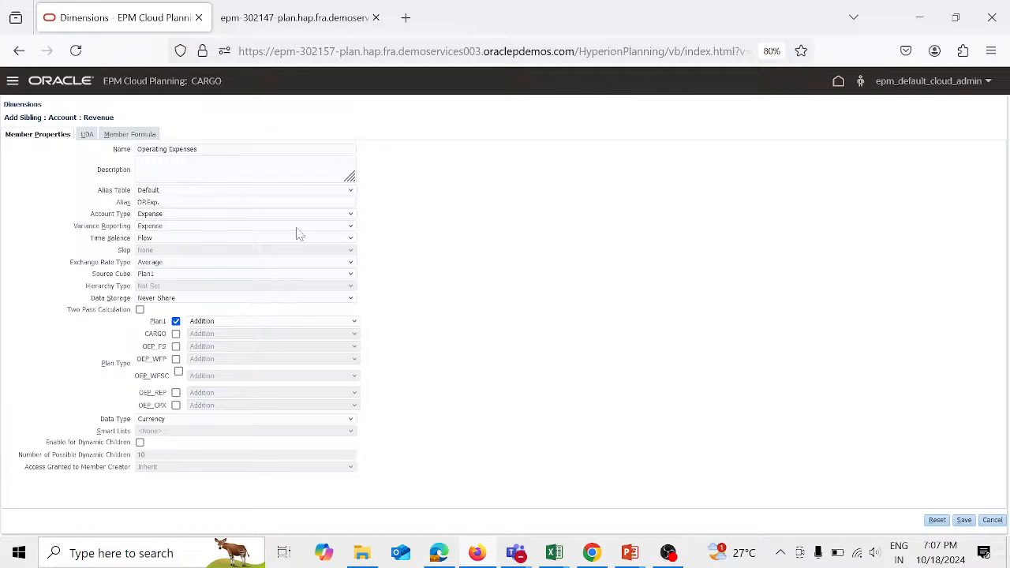
pyautogui.click(351, 299)
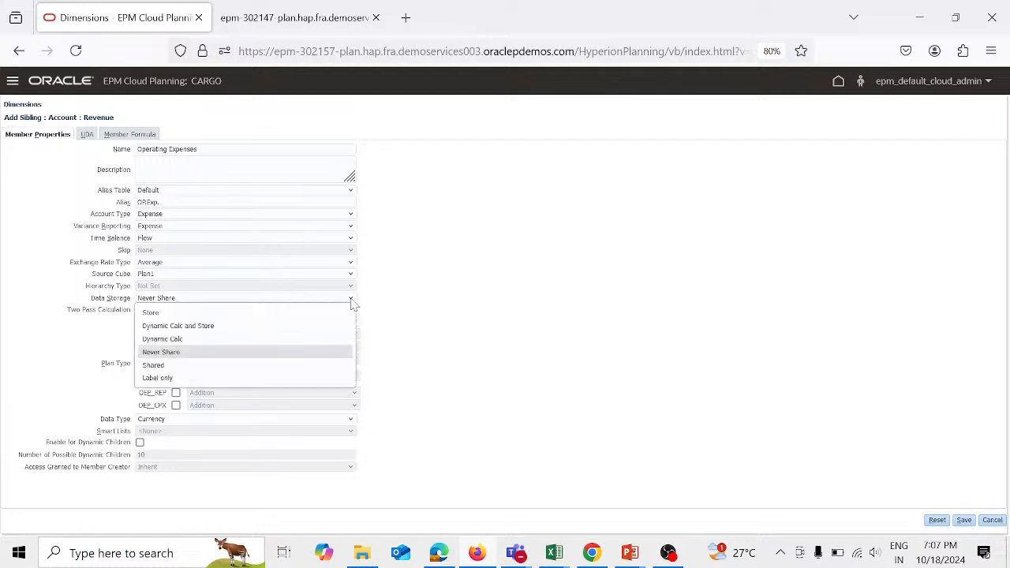
pyautogui.click(300, 338)
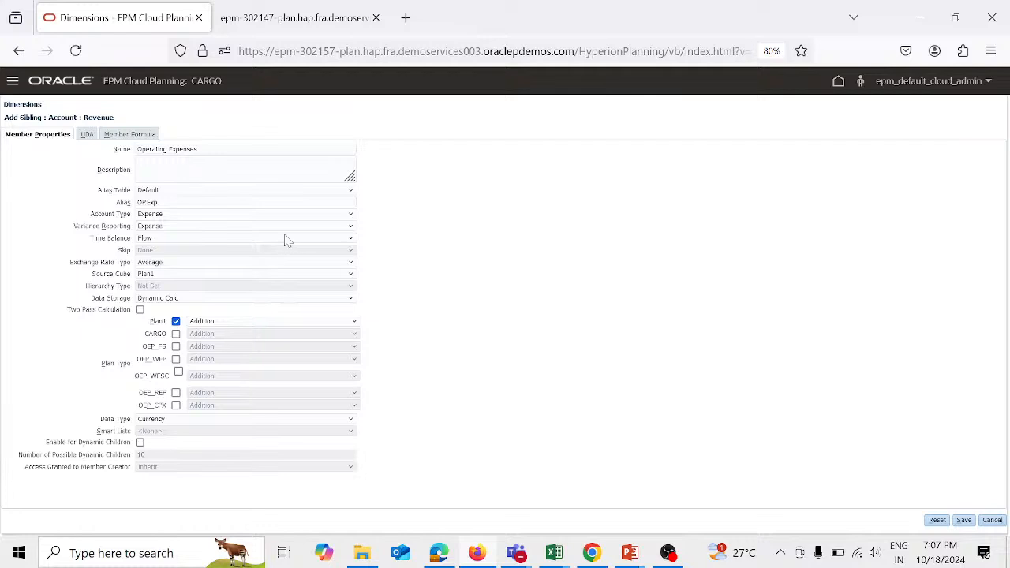
pyautogui.click(964, 521)
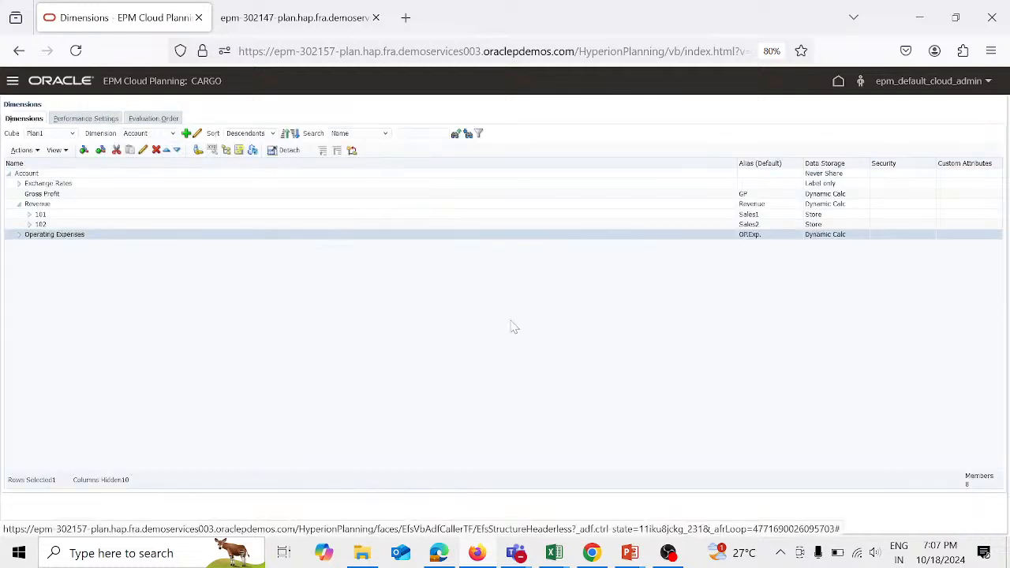
# Step: Add a child member under Operating Expenses named 201 with alias Exp1 and data storage Store, and save it
pyautogui.click(84, 149)
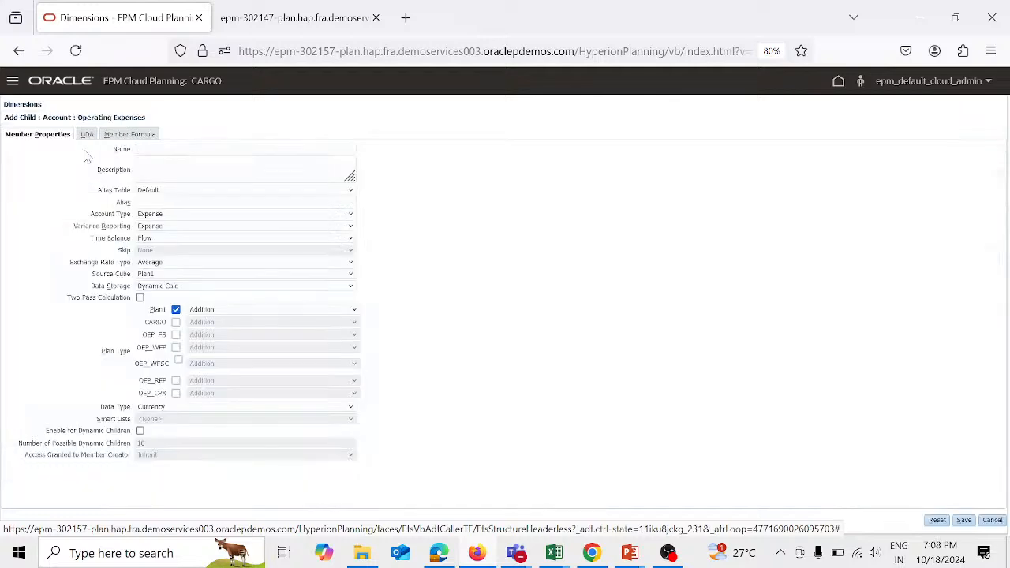
pyautogui.click(181, 149)
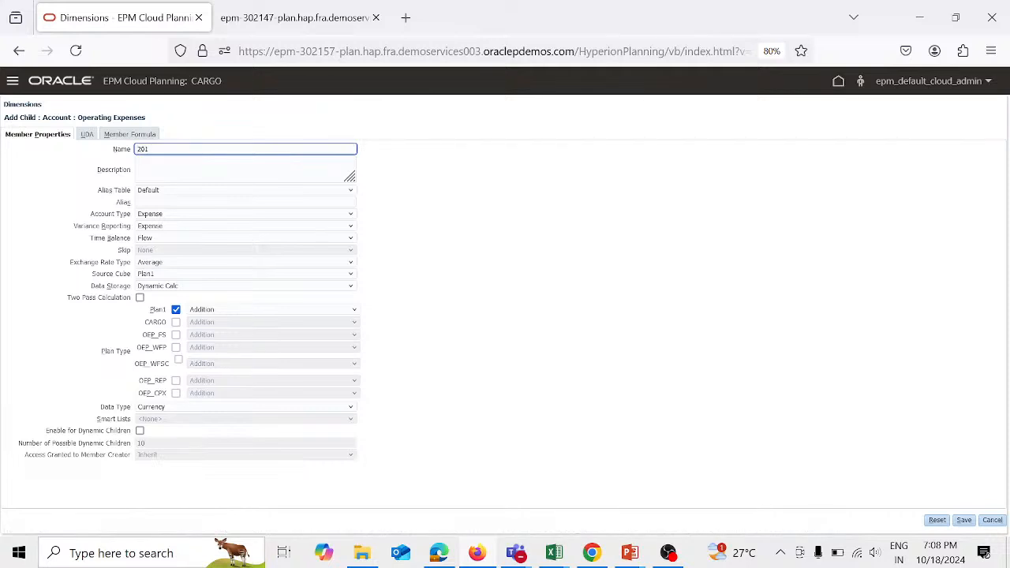
pyautogui.write('201')
pyautogui.click(182, 202)
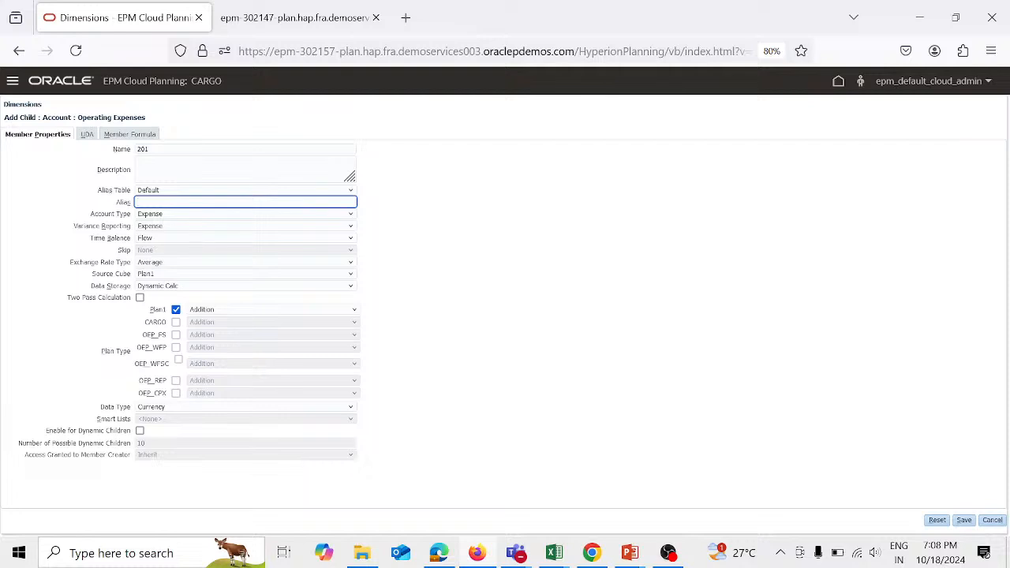
pyautogui.write('Exp1')
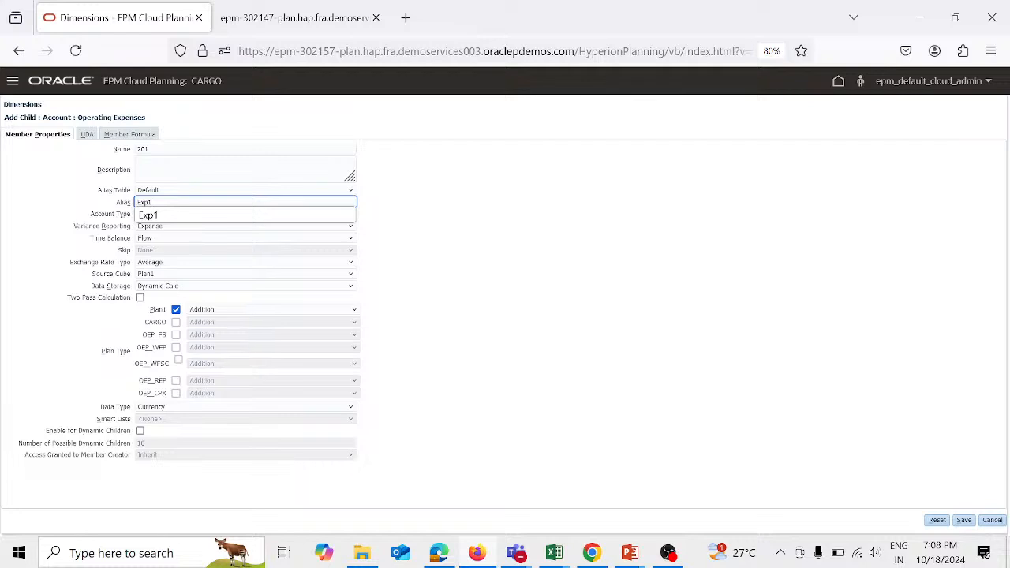
pyautogui.press('Tab')
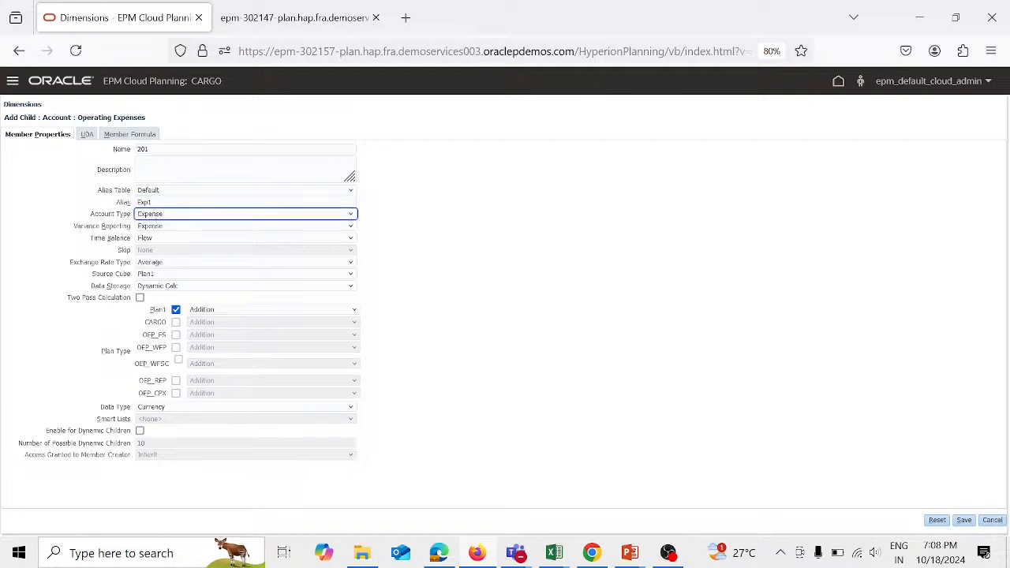
pyautogui.click(351, 287)
pyautogui.click(328, 299)
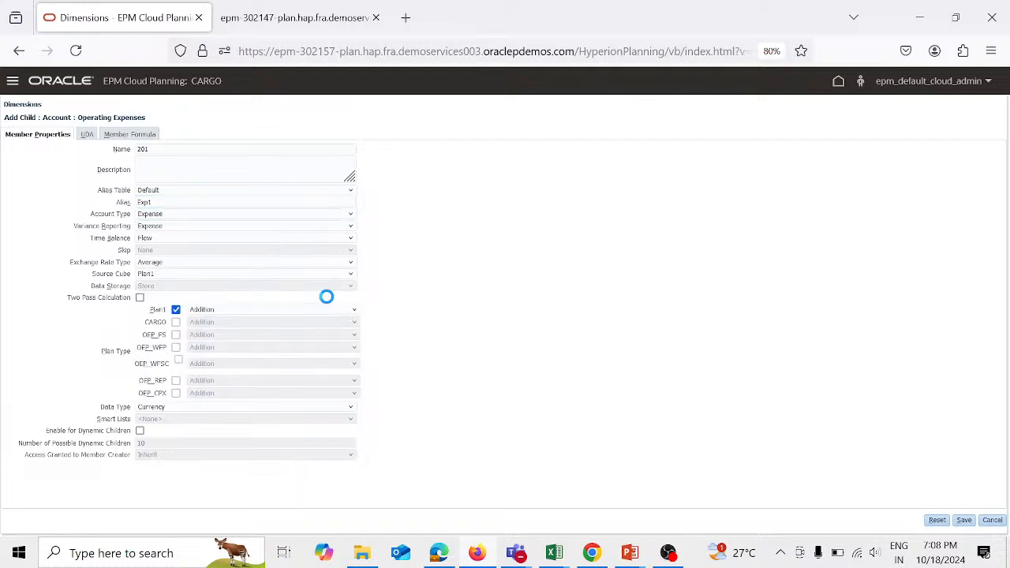
pyautogui.click(964, 521)
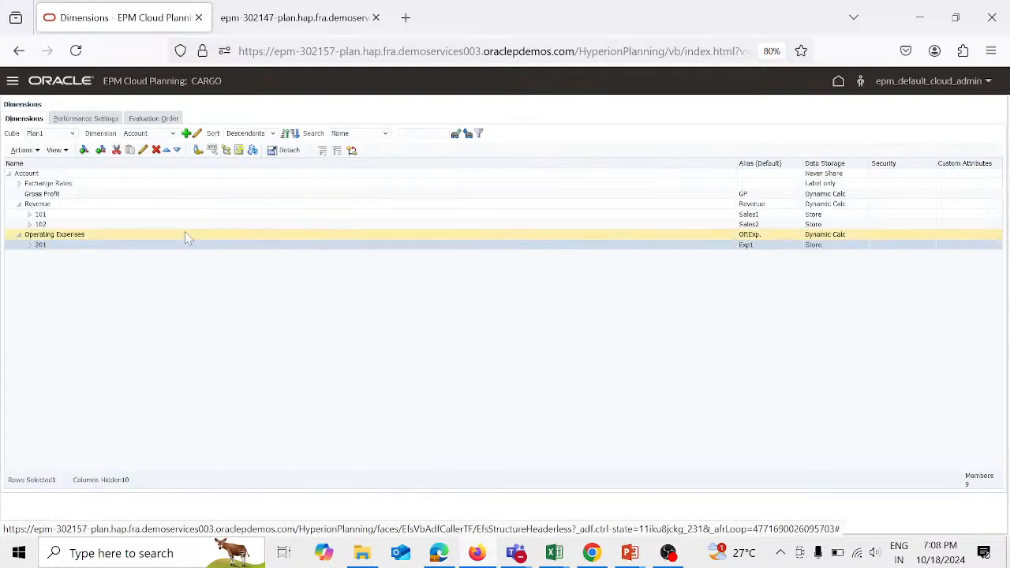
# Step: Add a sibling of member 201 named 202 with alias Exp2 and data storage Store, and save it
pyautogui.click(101, 150)
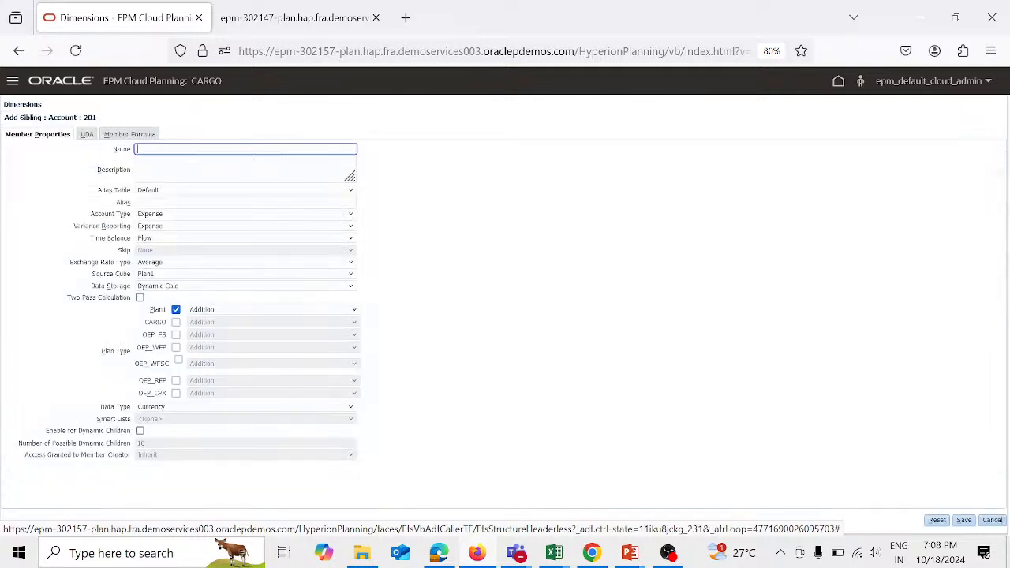
pyautogui.write('202')
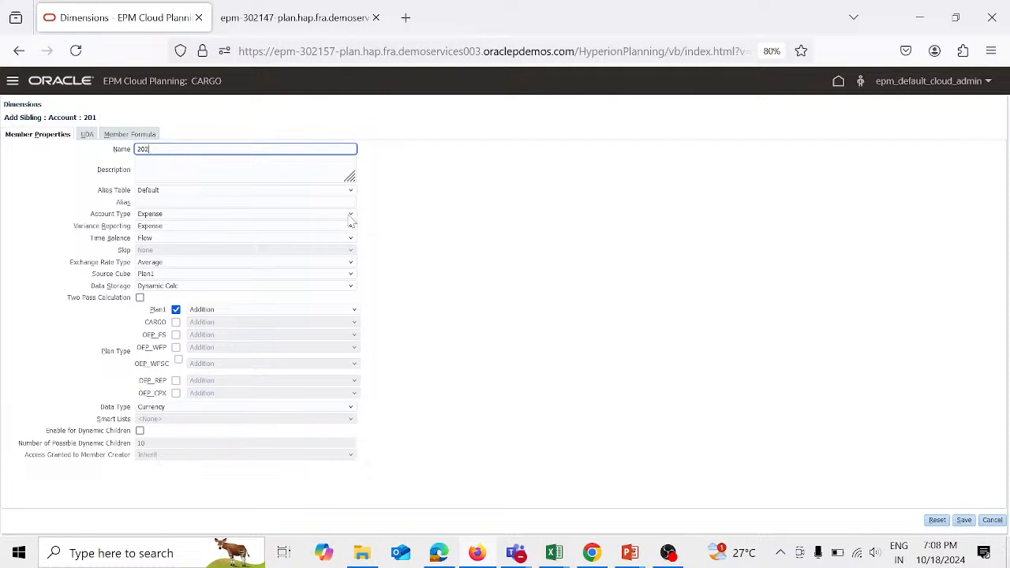
pyautogui.click(245, 202)
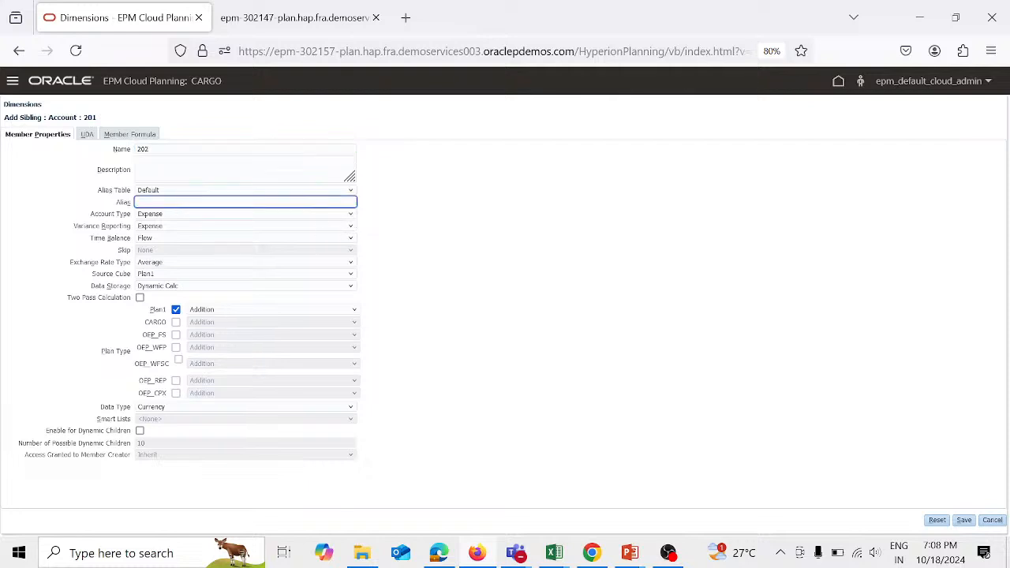
pyautogui.write('Exp')
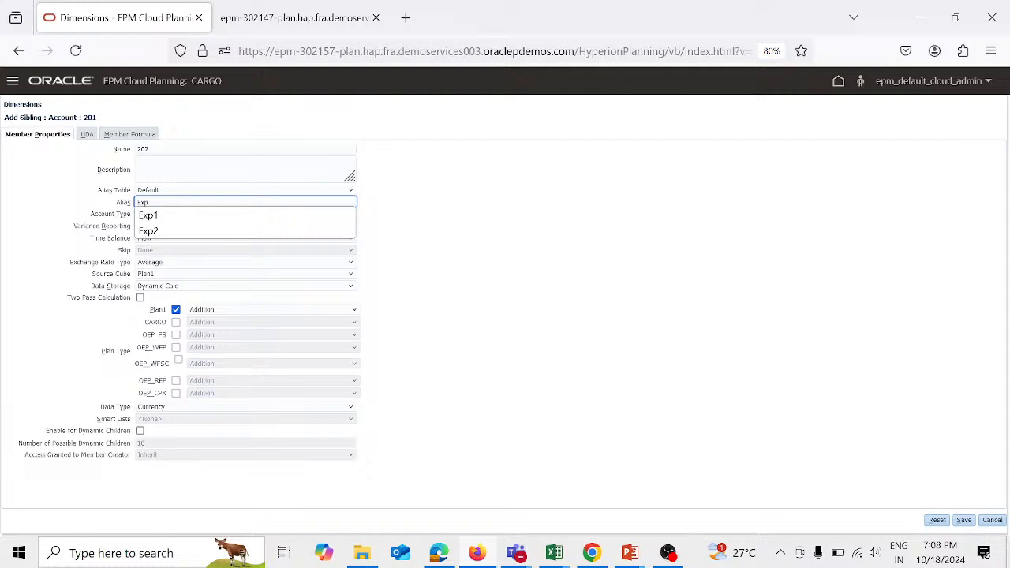
pyautogui.press('Down')
pyautogui.press('Down')
pyautogui.press('Return')
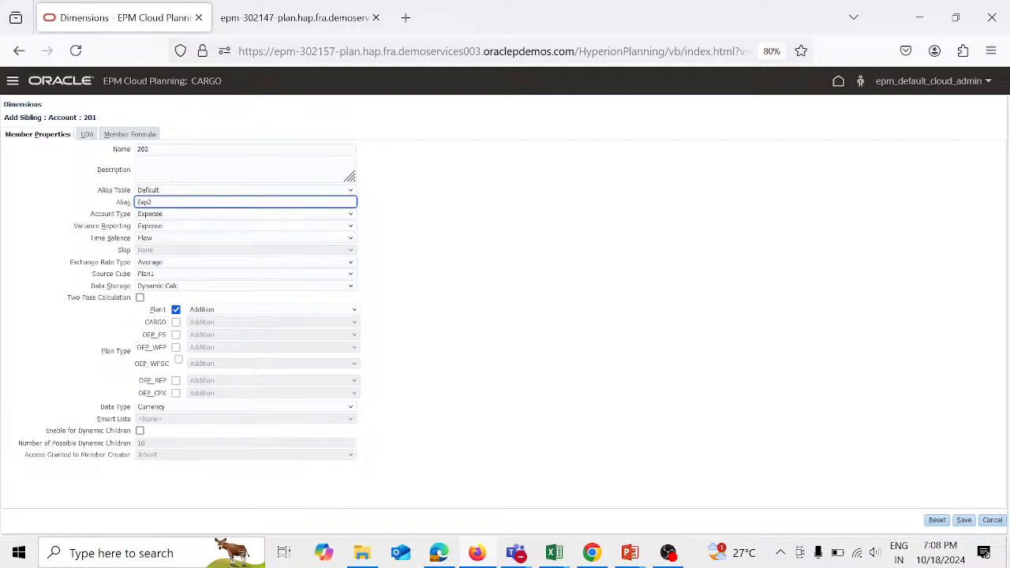
pyautogui.click(350, 285)
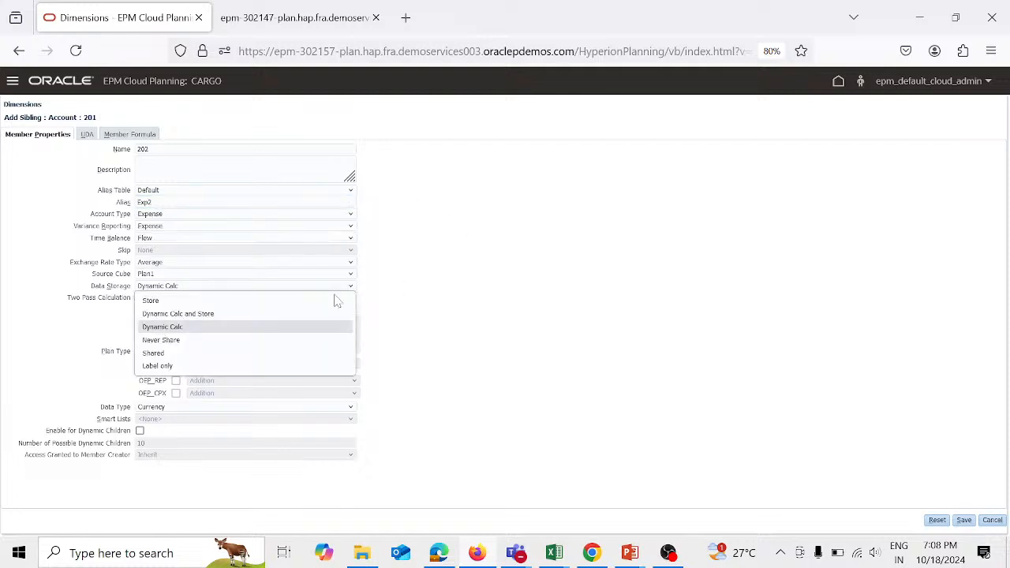
pyautogui.click(325, 300)
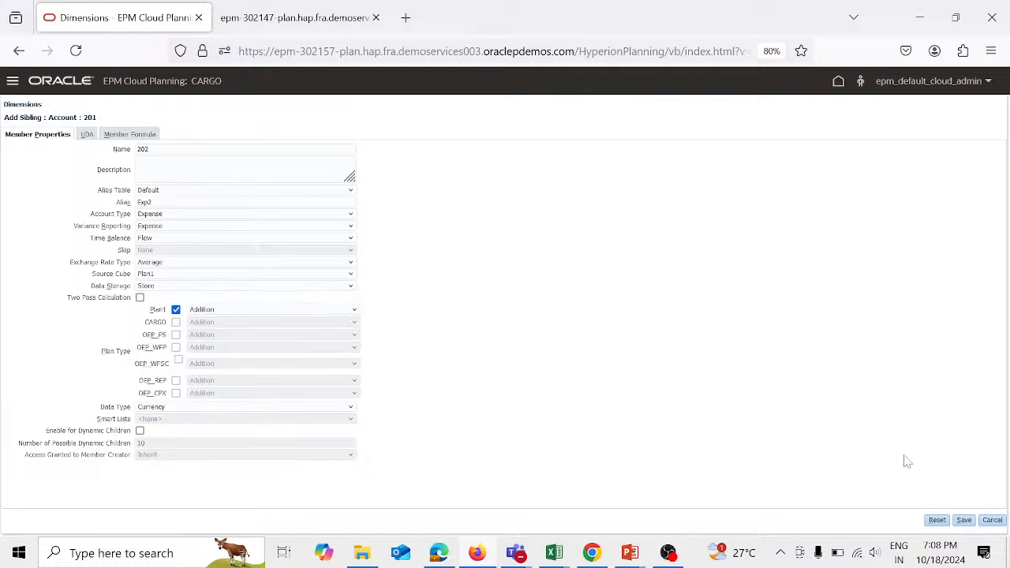
pyautogui.click(964, 521)
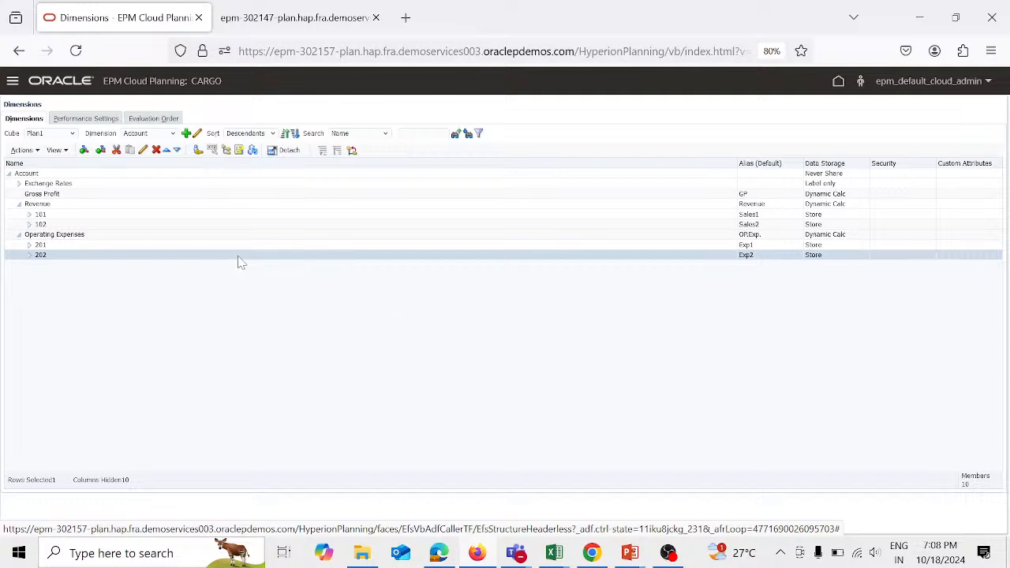
# Step: Add a sibling of Gross Profit named Gross Profit Margin with alias GP margin and data storage Dynamic Calc, and save it
pyautogui.click(128, 193)
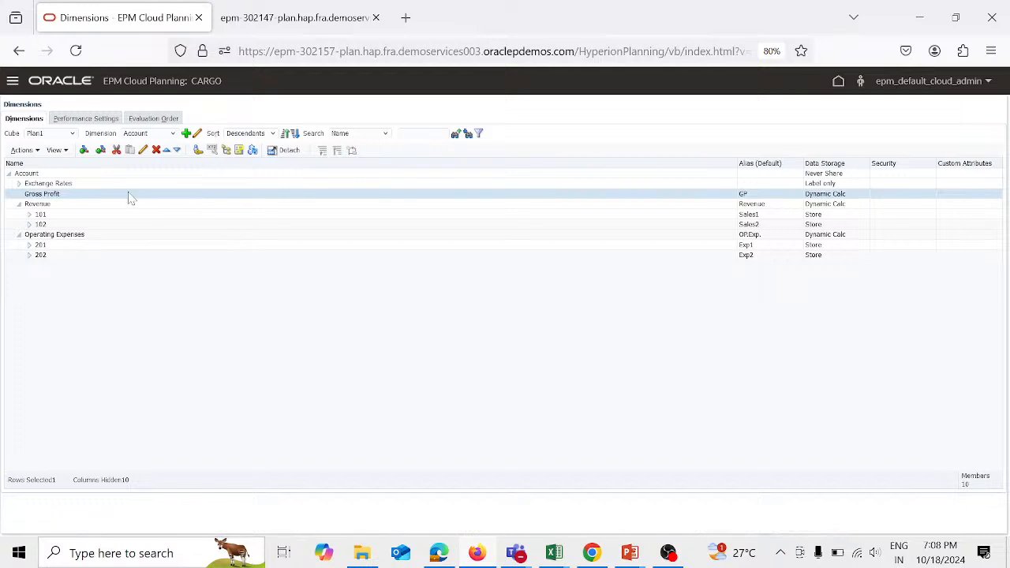
pyautogui.click(101, 151)
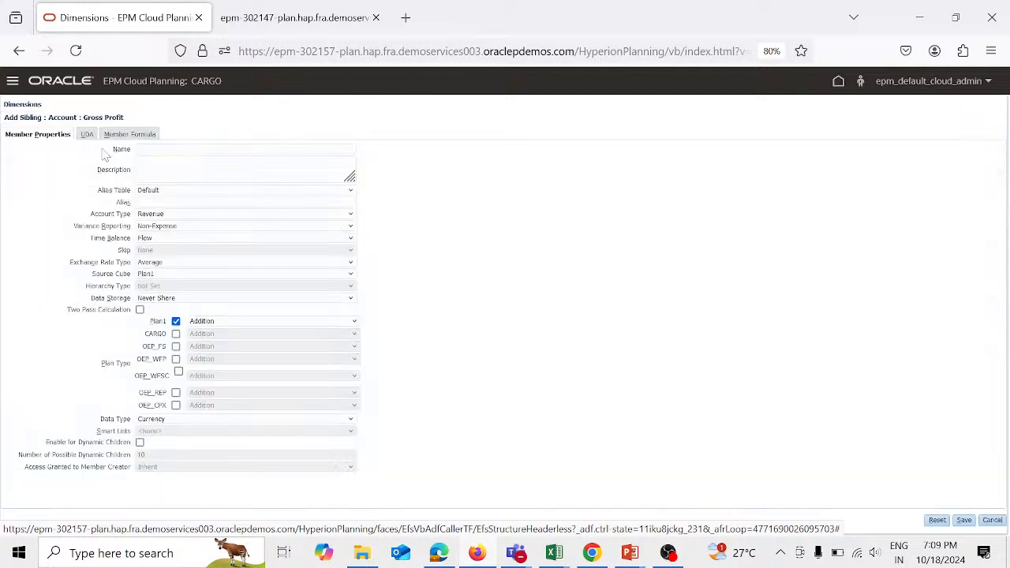
pyautogui.click(197, 149)
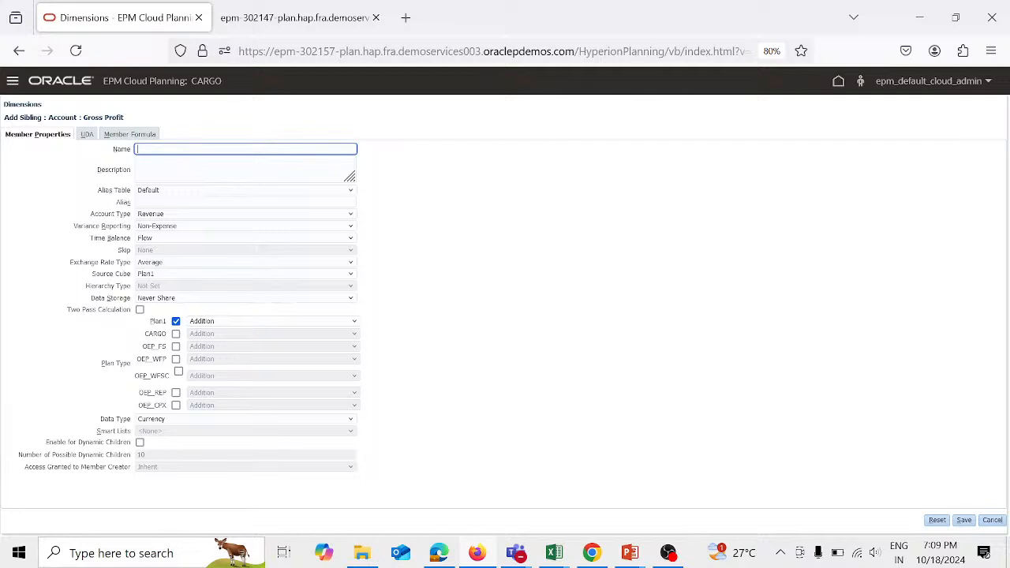
pyautogui.write('Gross Profit Margin')
pyautogui.click(215, 202)
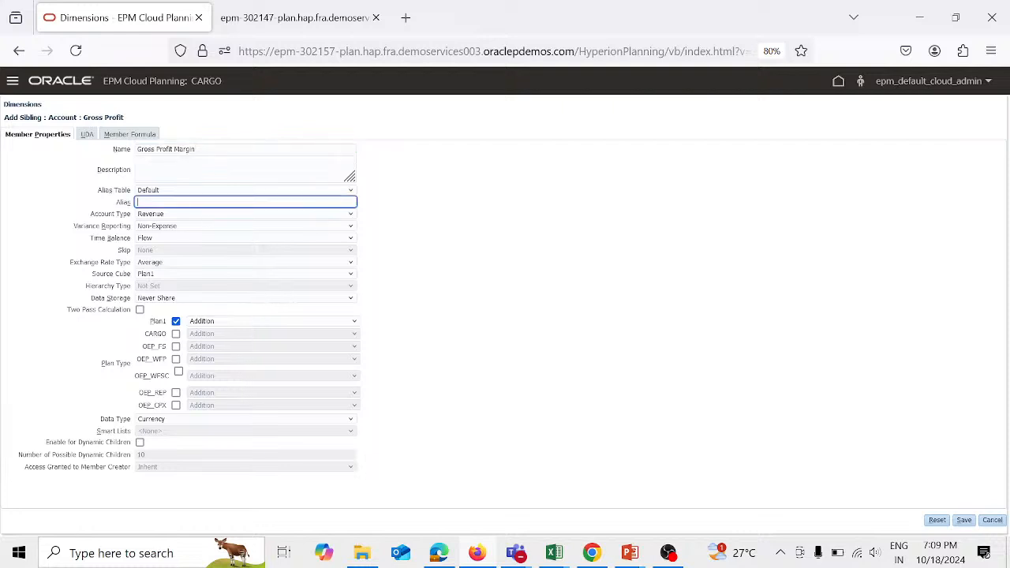
pyautogui.write('GP margin')
pyautogui.click(350, 300)
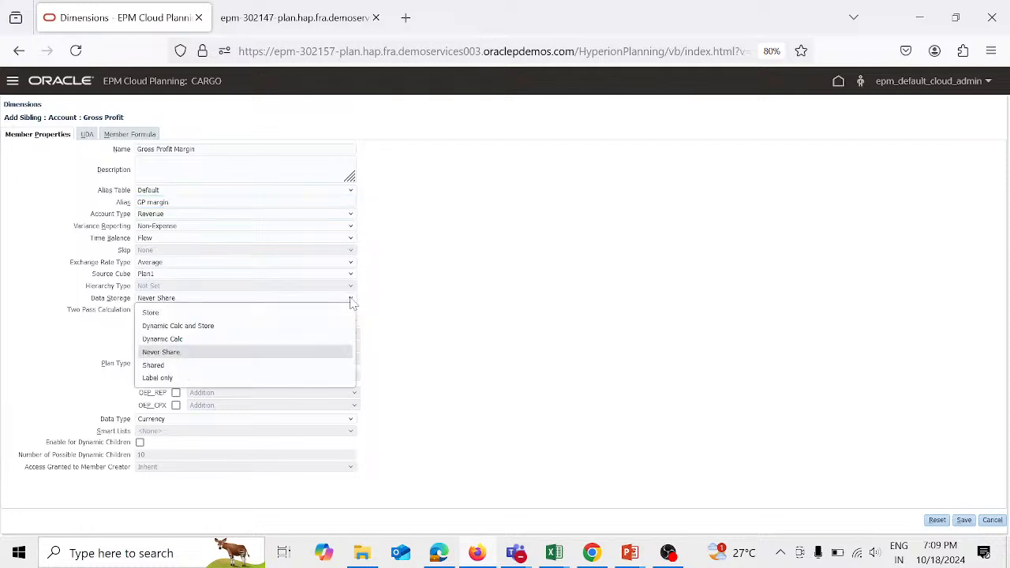
pyautogui.click(285, 343)
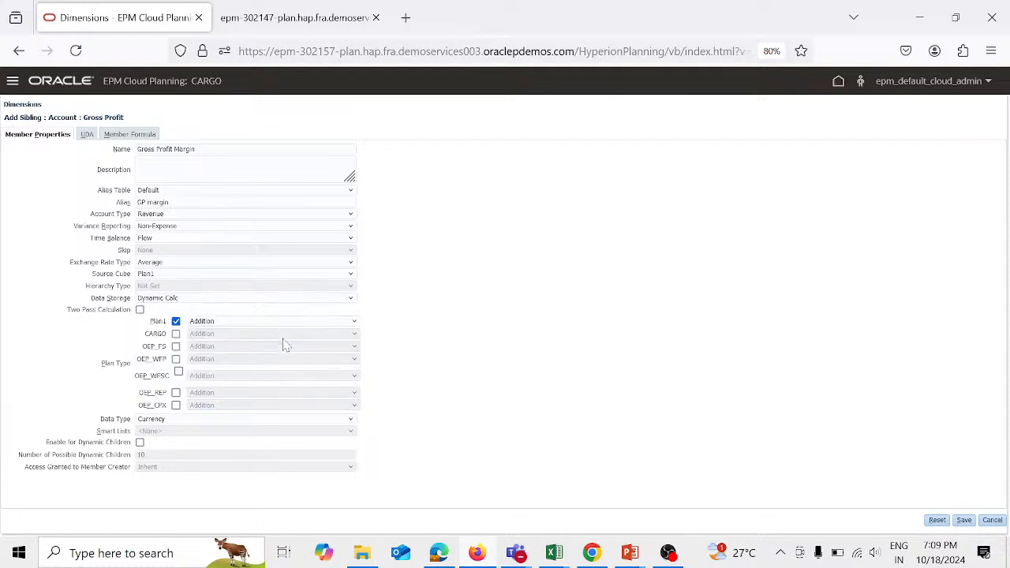
pyautogui.click(963, 521)
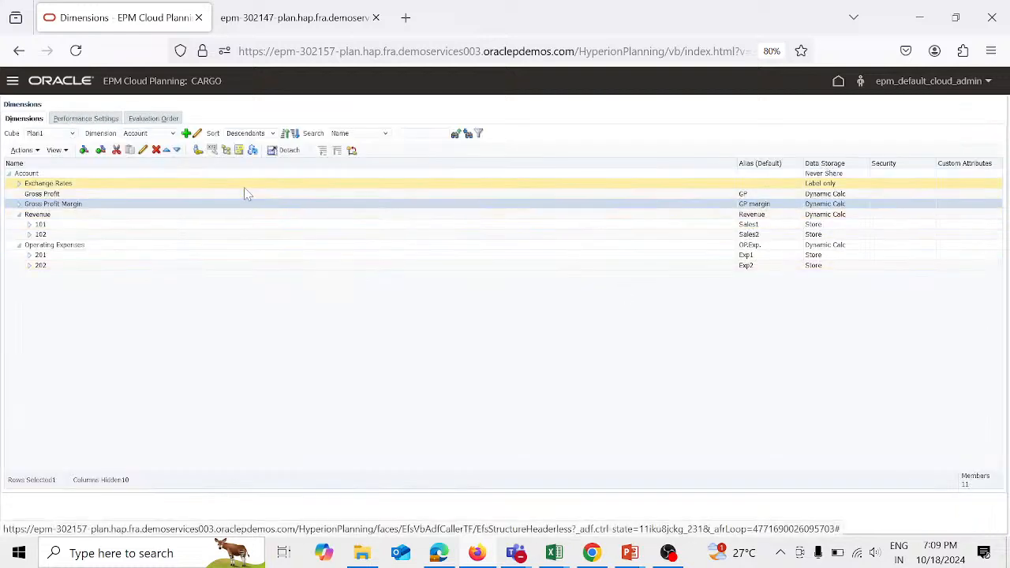
# Step: Try to refresh the database with the new Account members and close the progress report
pyautogui.click(252, 151)
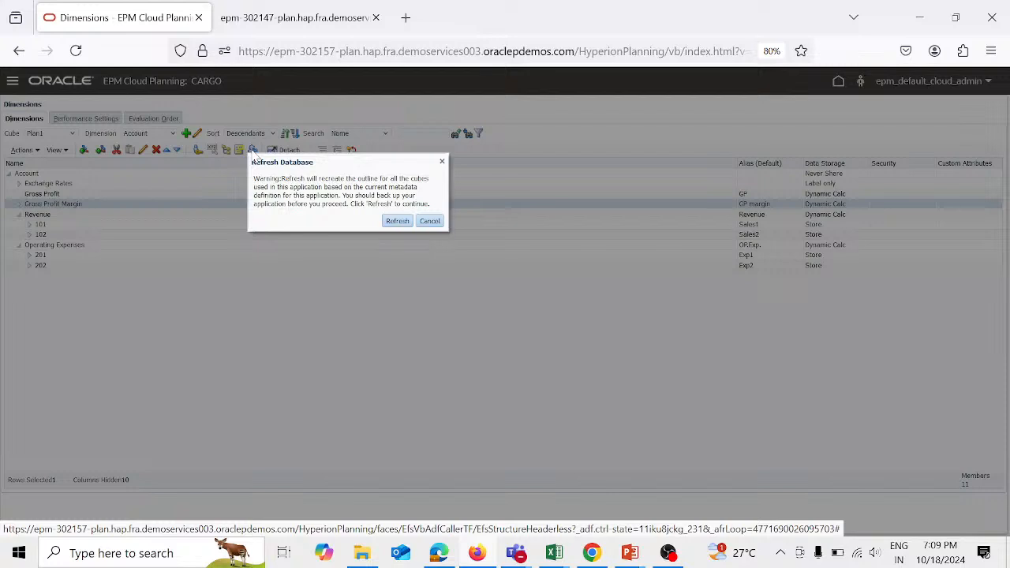
pyautogui.click(397, 220)
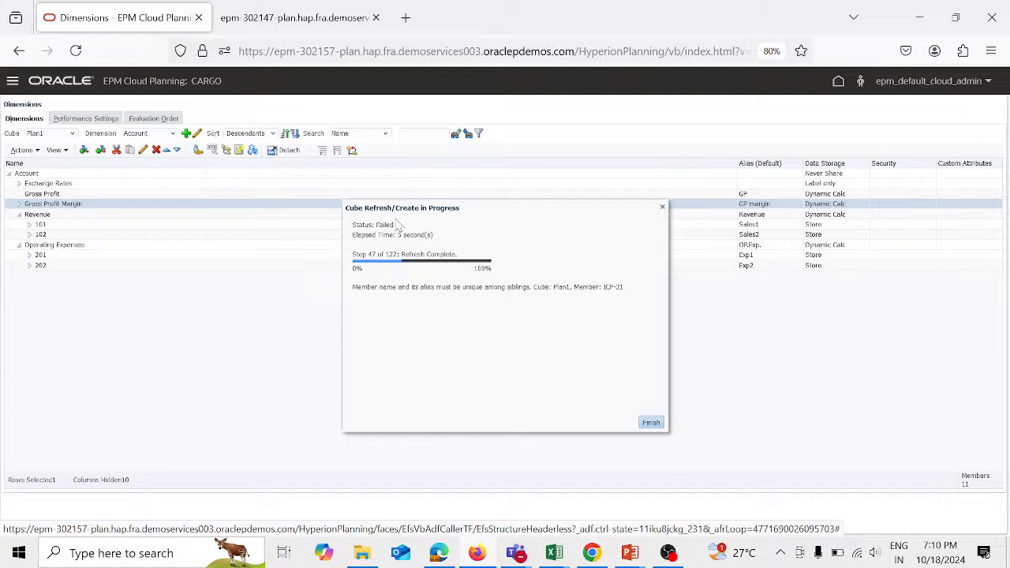
pyautogui.click(652, 423)
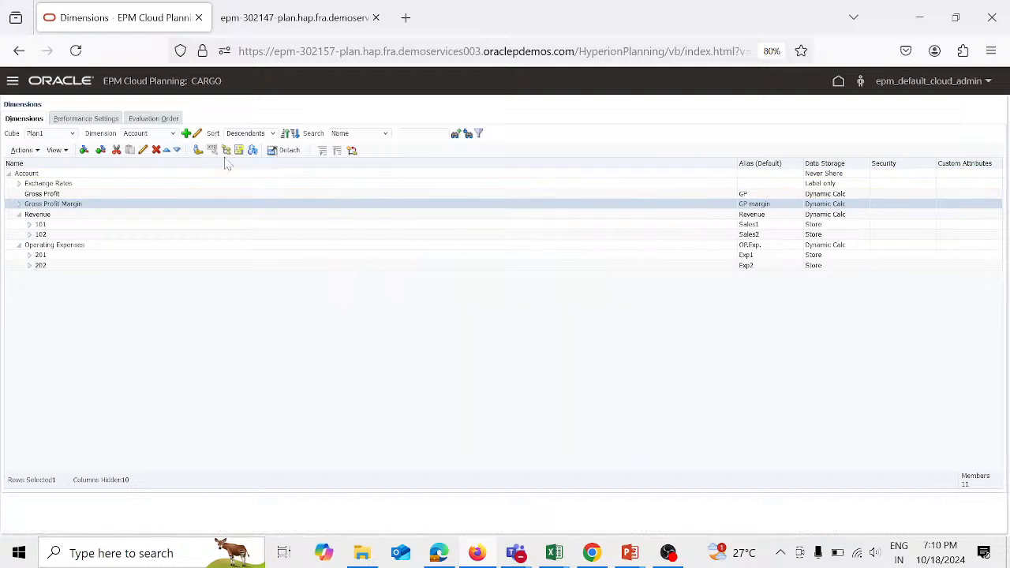
# Step: In the Intercompany dimension, change the alias of member ICP-21 under T1 to AJEX UAEe and save it
pyautogui.click(173, 134)
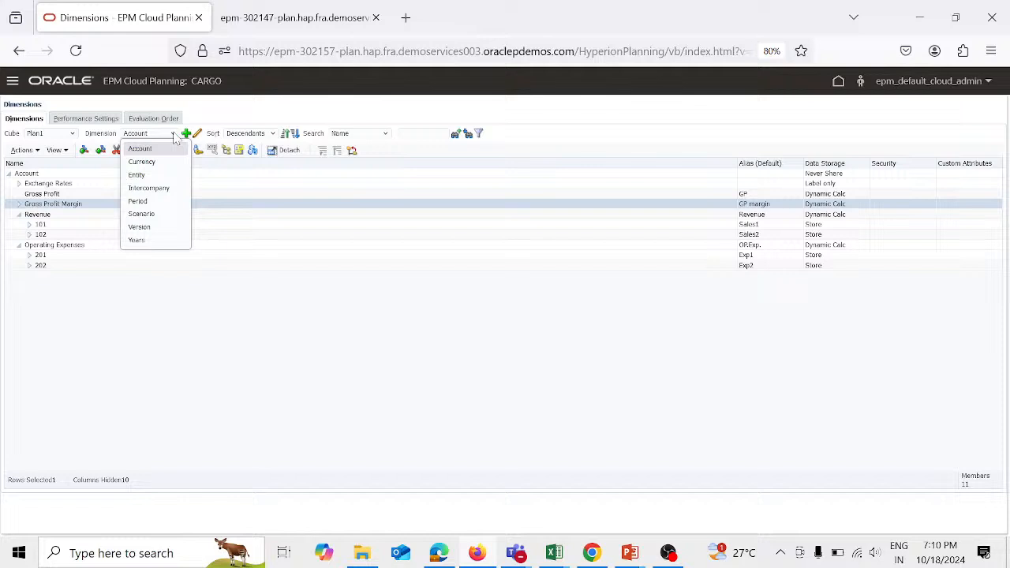
pyautogui.click(157, 187)
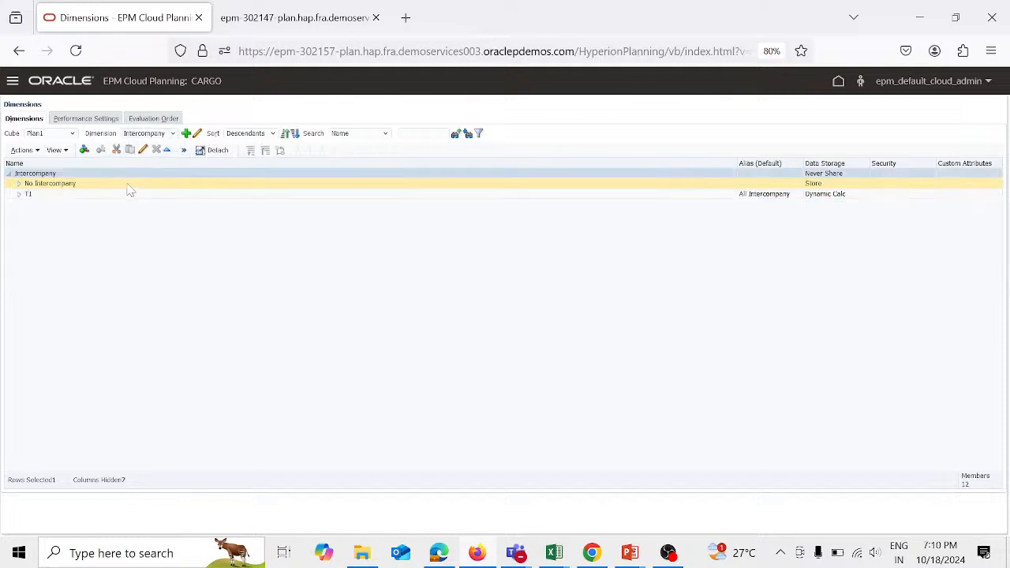
pyautogui.click(20, 196)
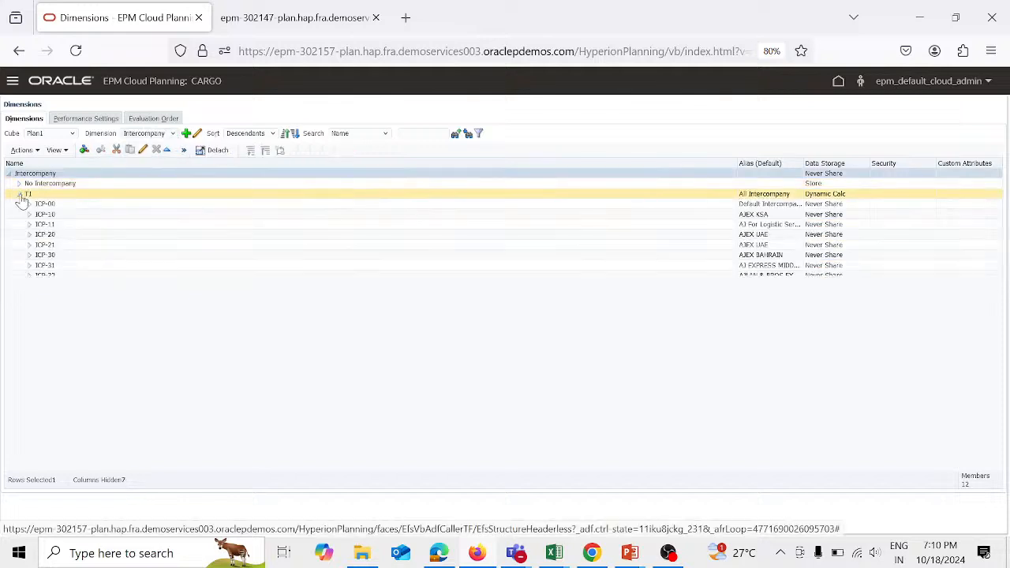
pyautogui.click(69, 245)
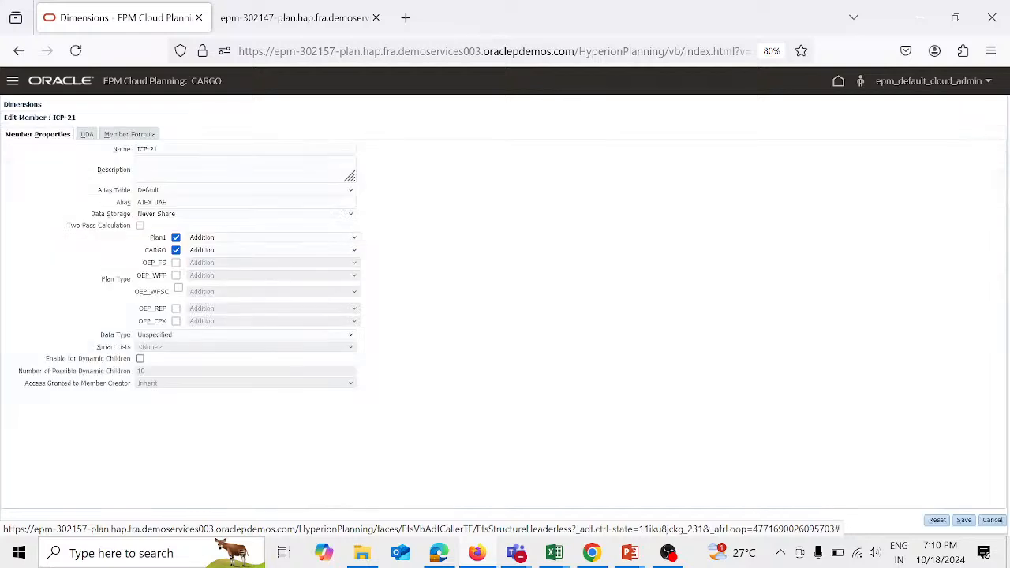
pyautogui.click(168, 202)
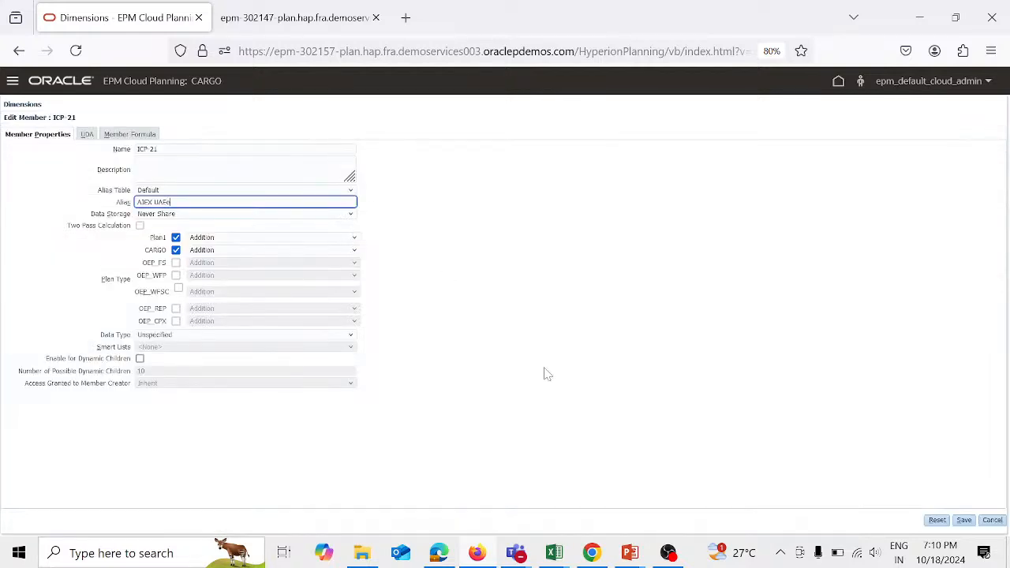
pyautogui.click(967, 520)
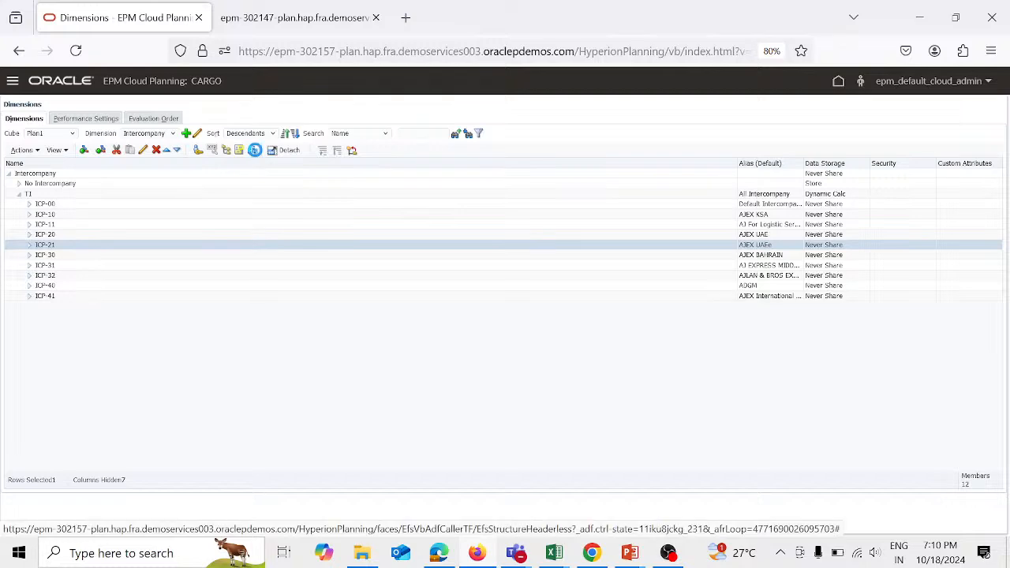
# Step: Refresh the database with the corrected Intercompany alias and finish the cube refresh
pyautogui.click(254, 150)
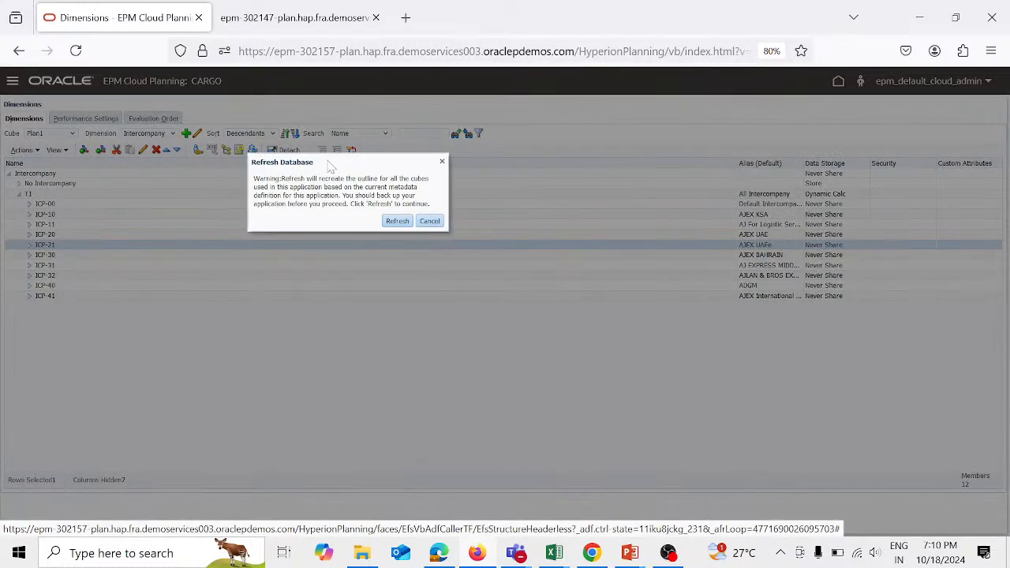
pyautogui.click(406, 224)
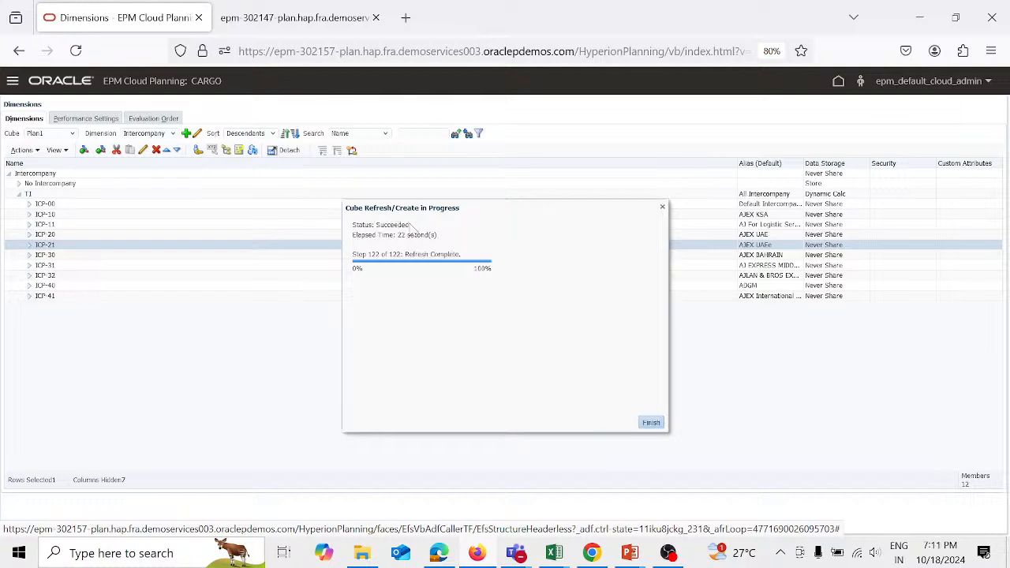
pyautogui.click(651, 422)
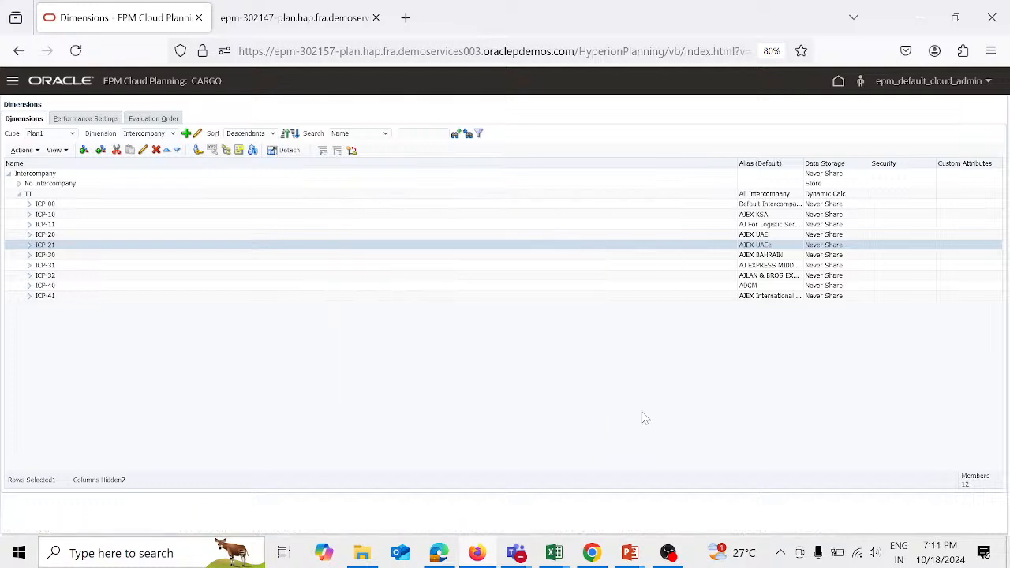
# Step: Display the Account dimension's members instead of the Intercompany ones
pyautogui.click(173, 135)
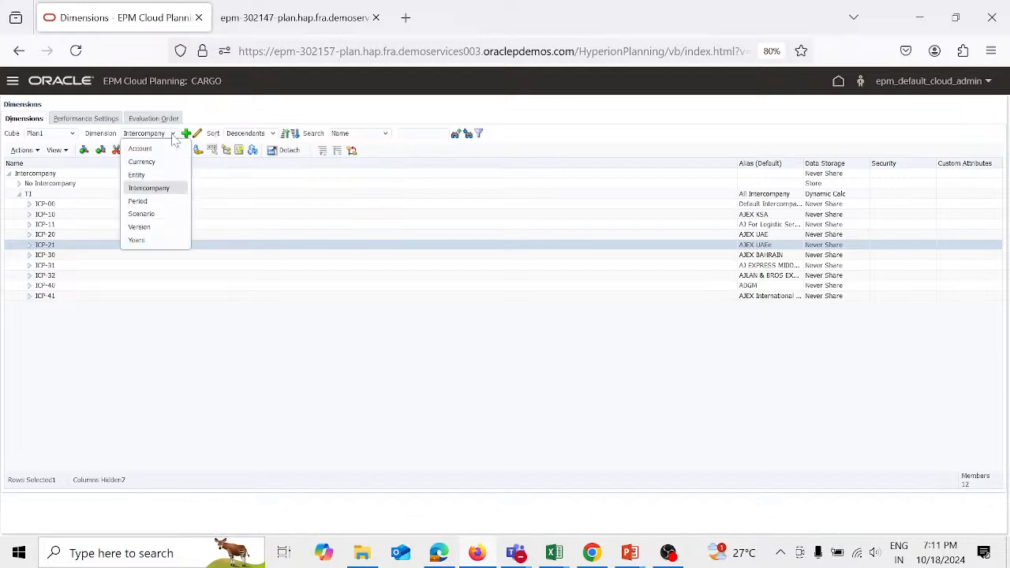
pyautogui.click(156, 147)
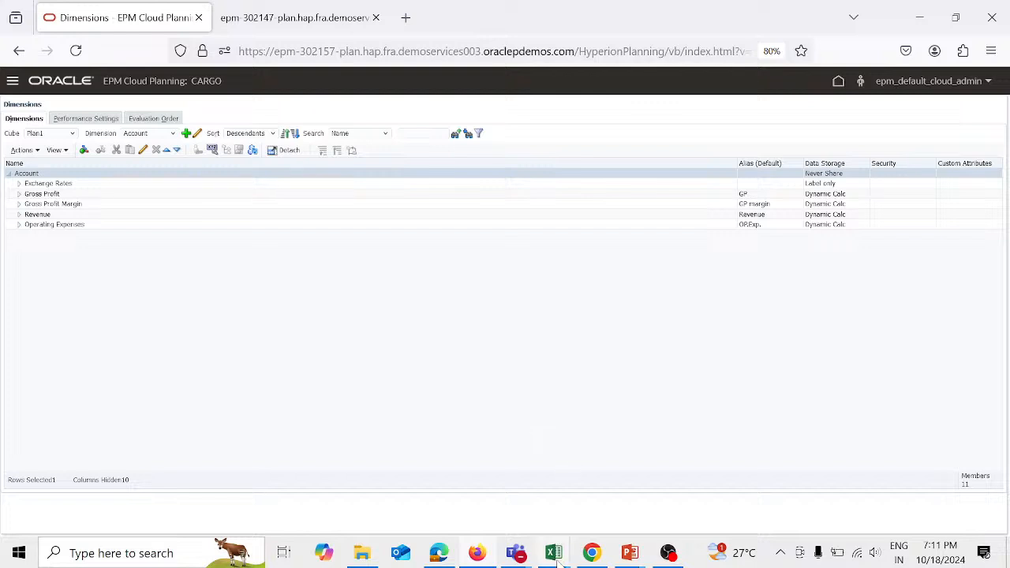
# Step: Switch to the newrty workbook in Excel, expand the Smart View pane and refresh the ad hoc grid
pyautogui.moveTo(557, 565)
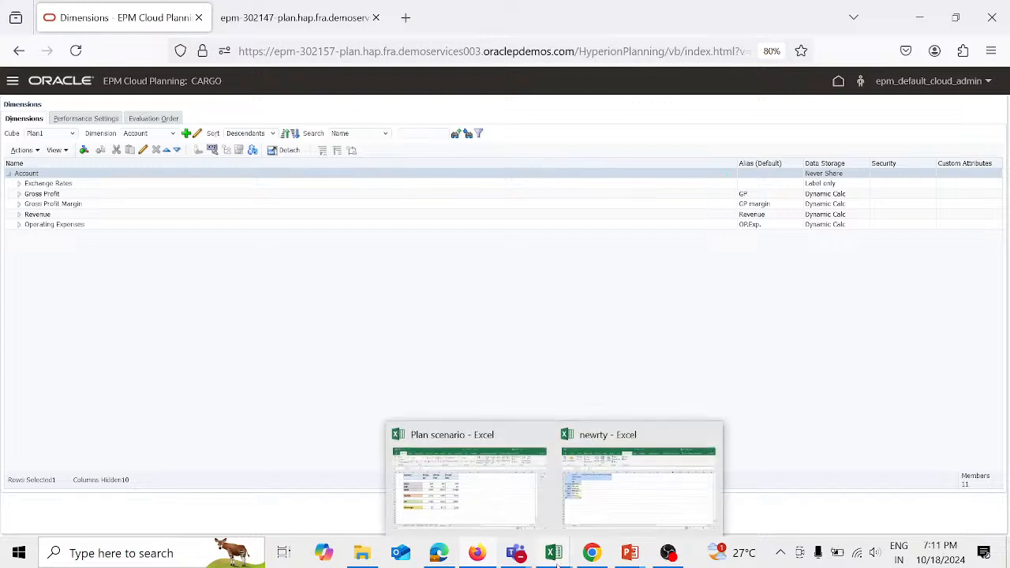
pyautogui.click(613, 505)
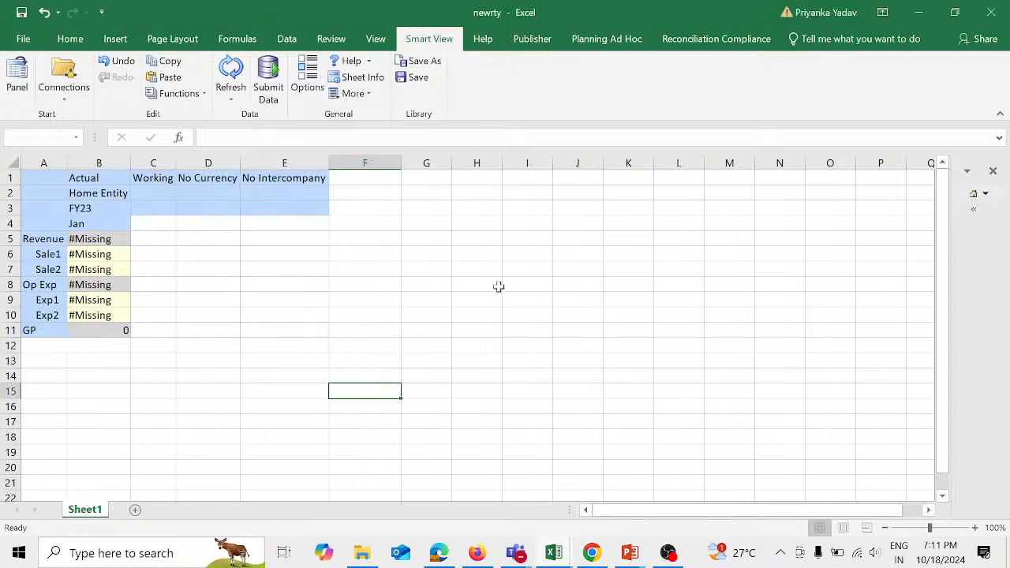
pyautogui.click(971, 210)
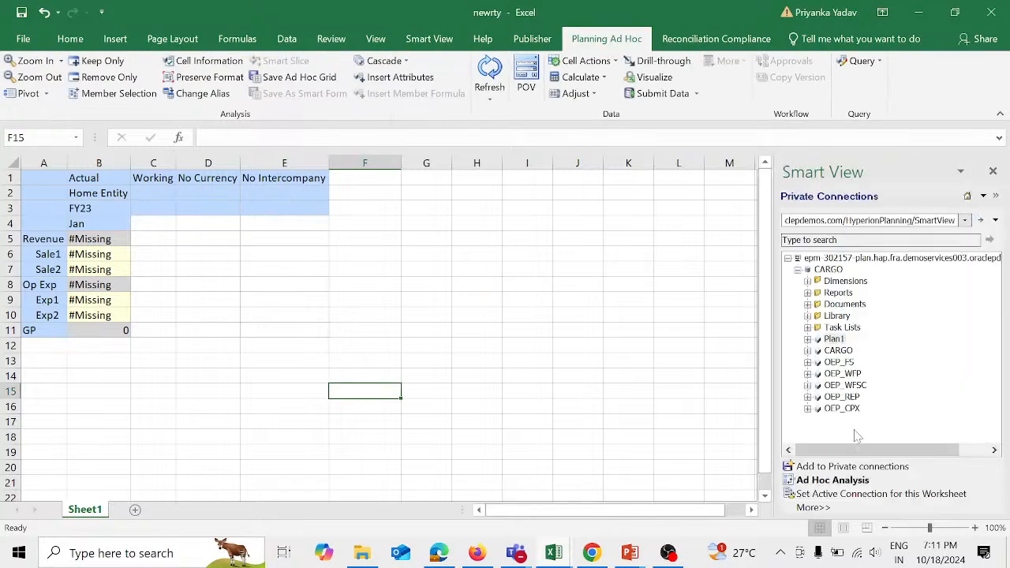
pyautogui.click(489, 72)
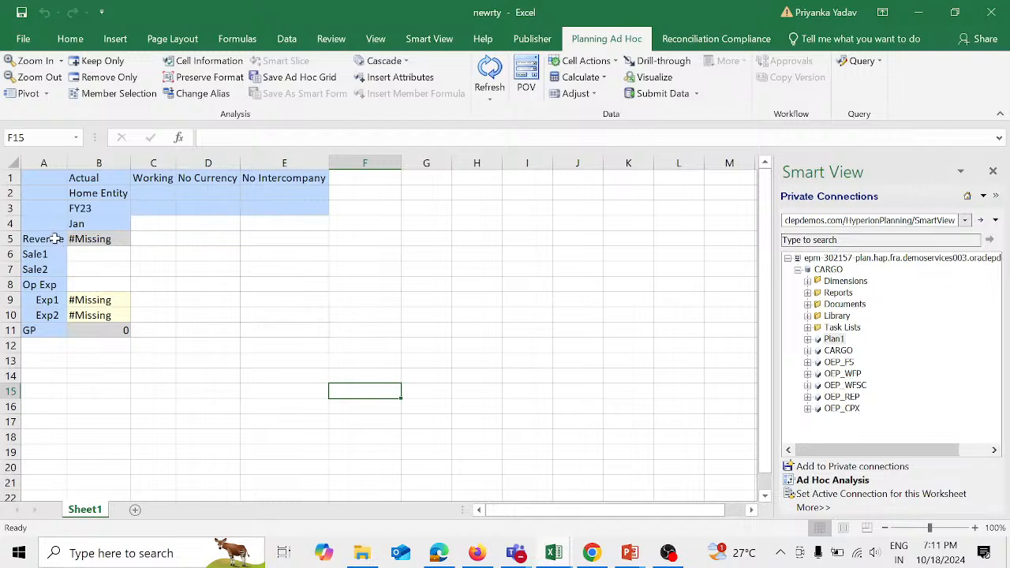
# Step: Delete rows 6 to 12 below the Revenue row of the ad hoc grid
pyautogui.moveTo(13, 253); pyautogui.dragTo(14, 269)
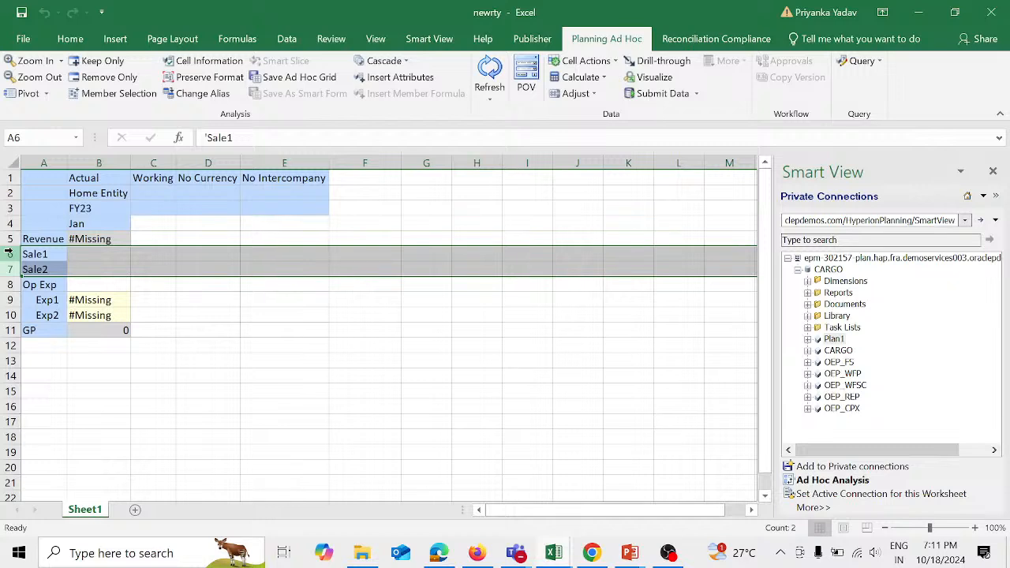
pyautogui.moveTo(9, 254); pyautogui.dragTo(10, 345)
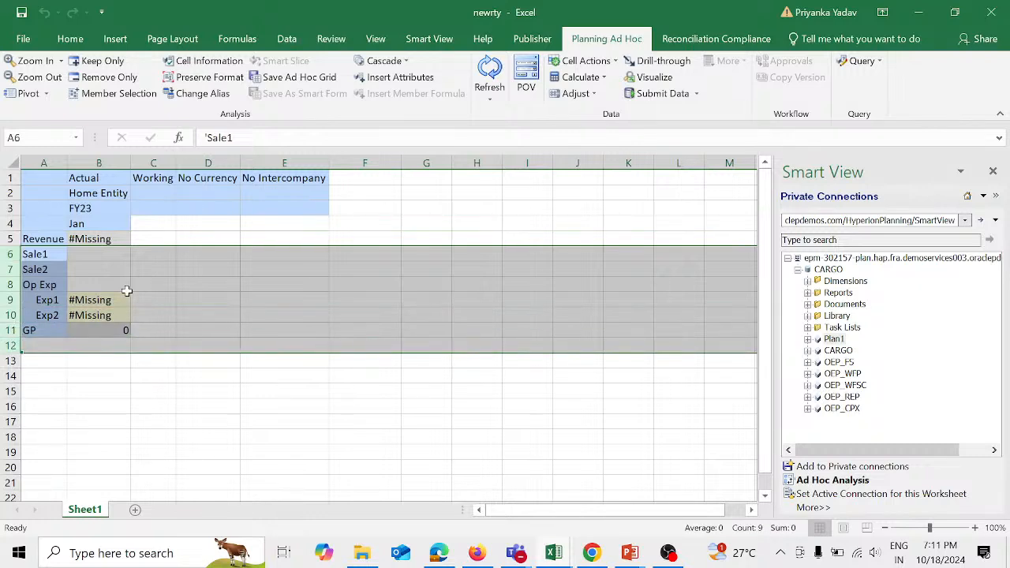
pyautogui.rightClick(126, 291)
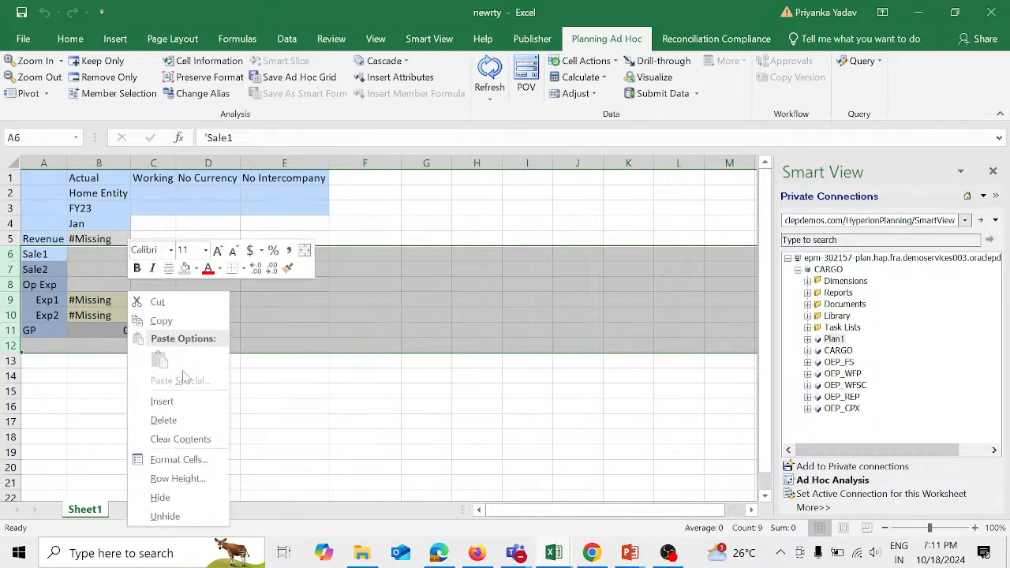
pyautogui.click(184, 421)
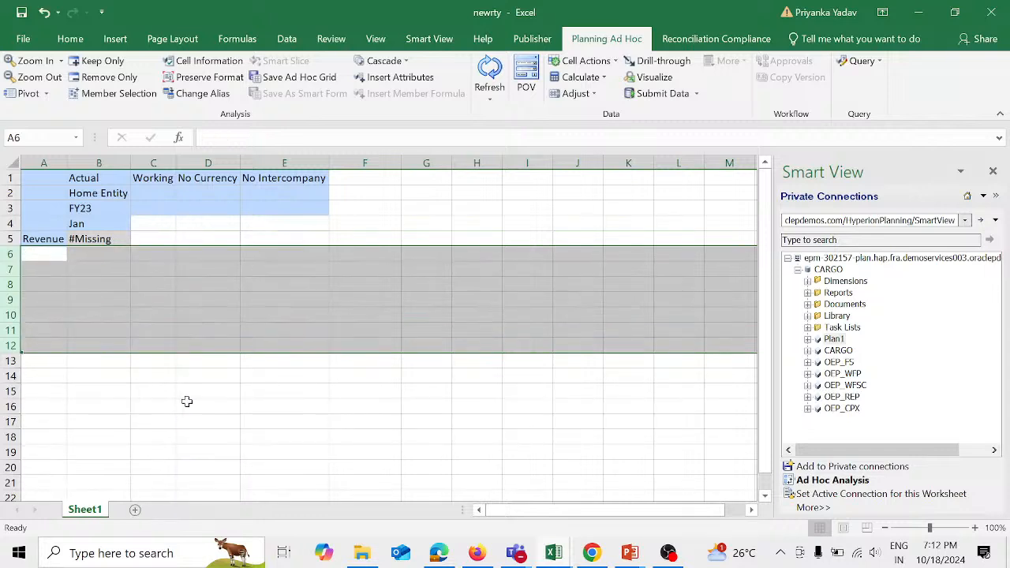
pyautogui.click(272, 240)
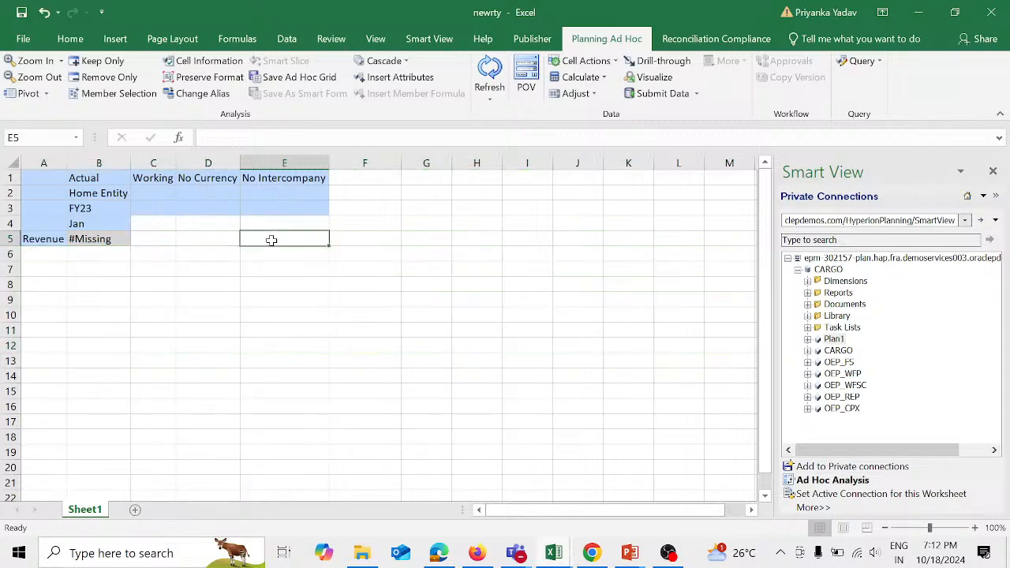
# Step: Replace the Revenue member in cell A5 with the Account members OP.Exp., GP and GP margin
pyautogui.click(49, 238)
pyautogui.click(126, 93)
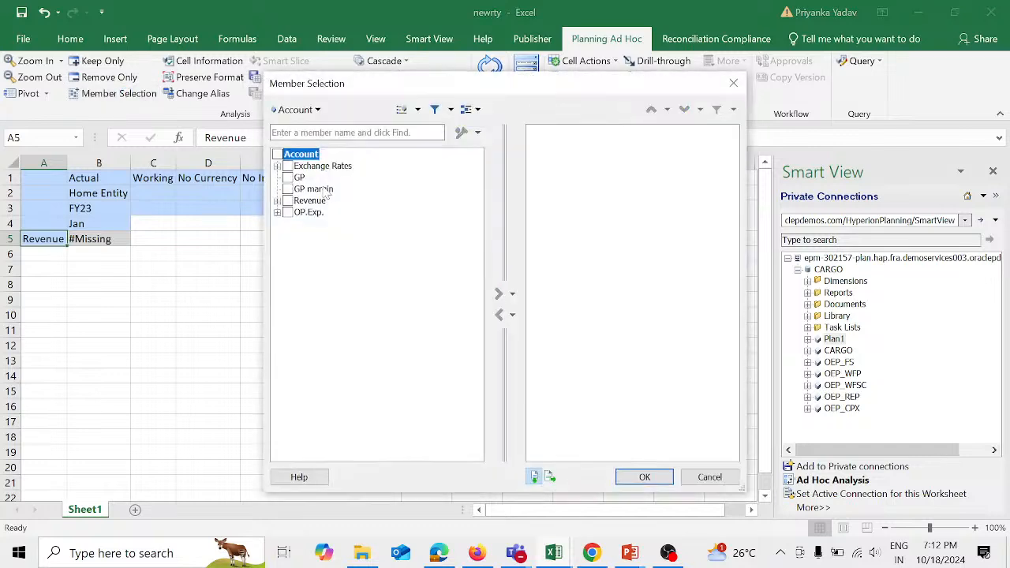
pyautogui.click(287, 213)
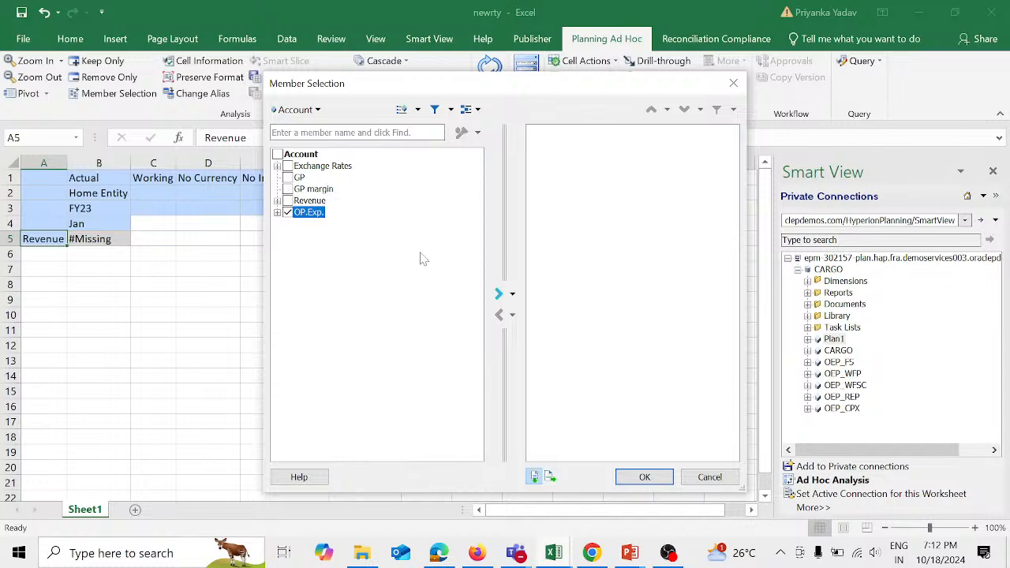
pyautogui.click(499, 294)
pyautogui.click(288, 178)
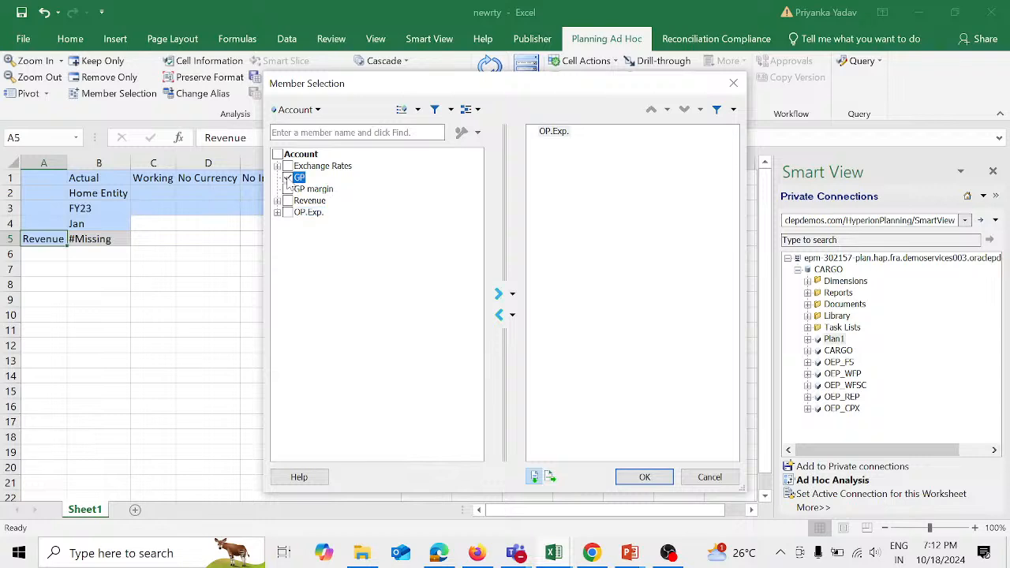
pyautogui.click(500, 295)
pyautogui.click(287, 189)
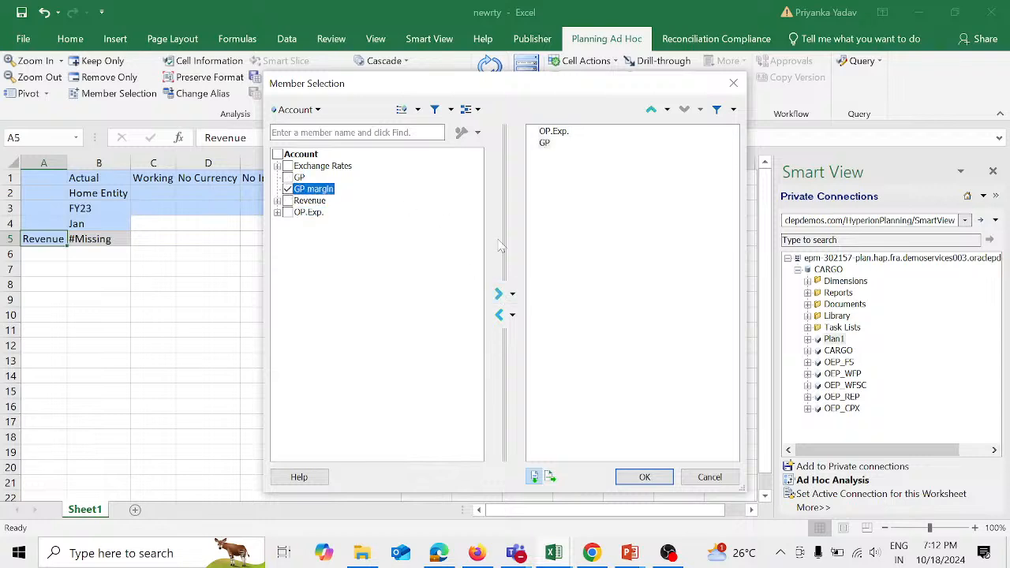
pyautogui.click(500, 294)
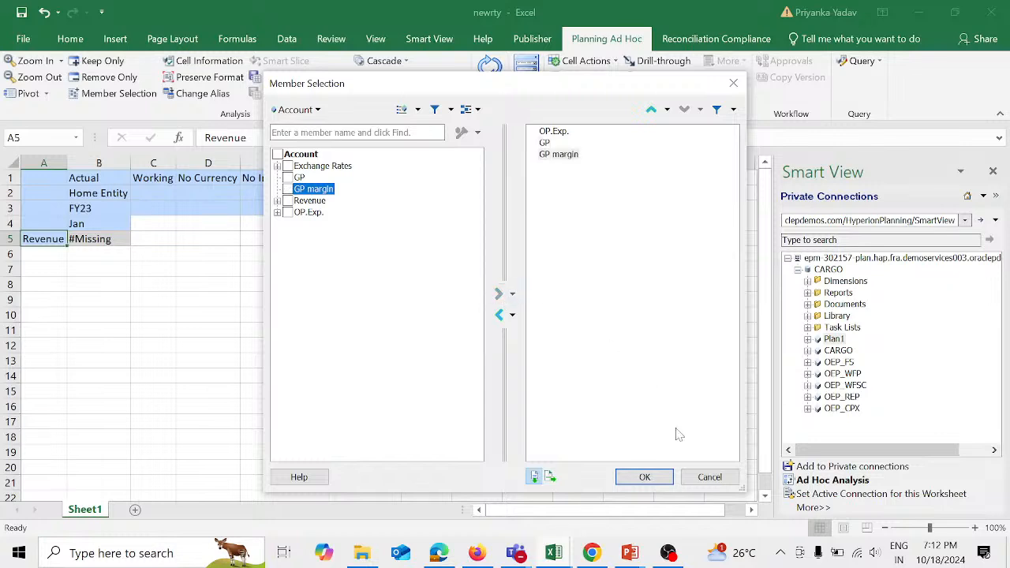
pyautogui.click(643, 476)
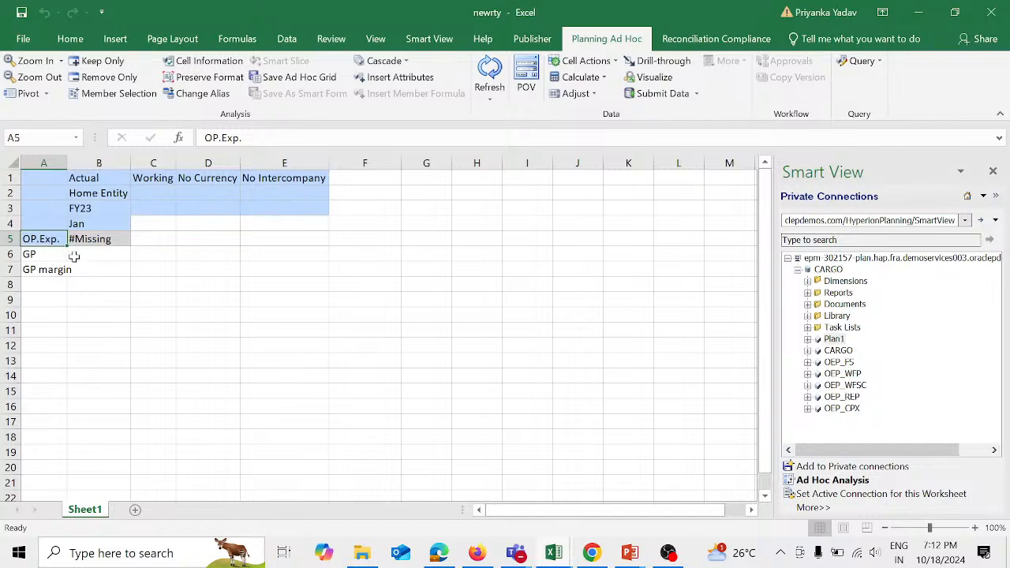
pyautogui.click(5, 241)
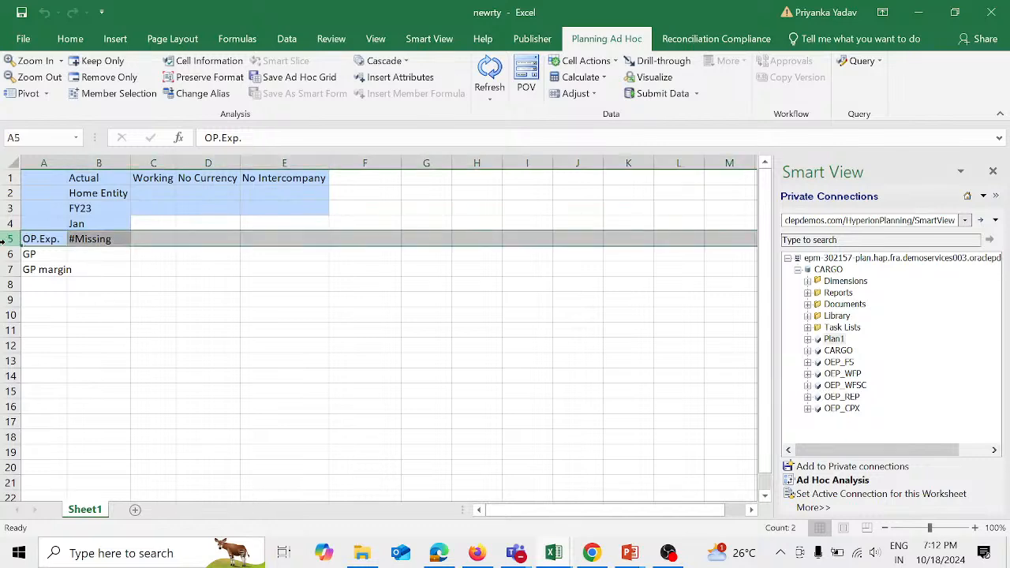
pyautogui.click(46, 238)
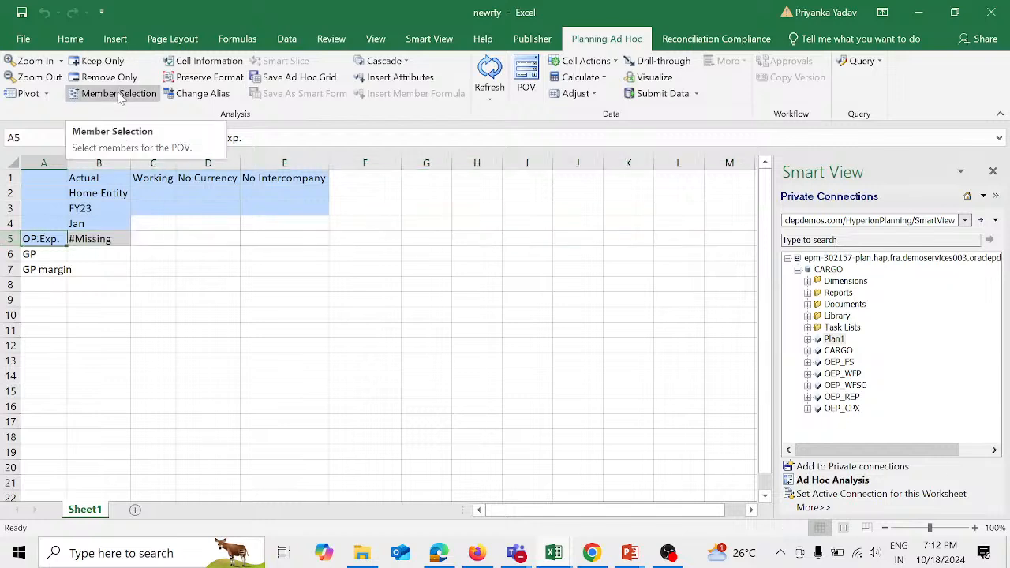
pyautogui.click(6, 238)
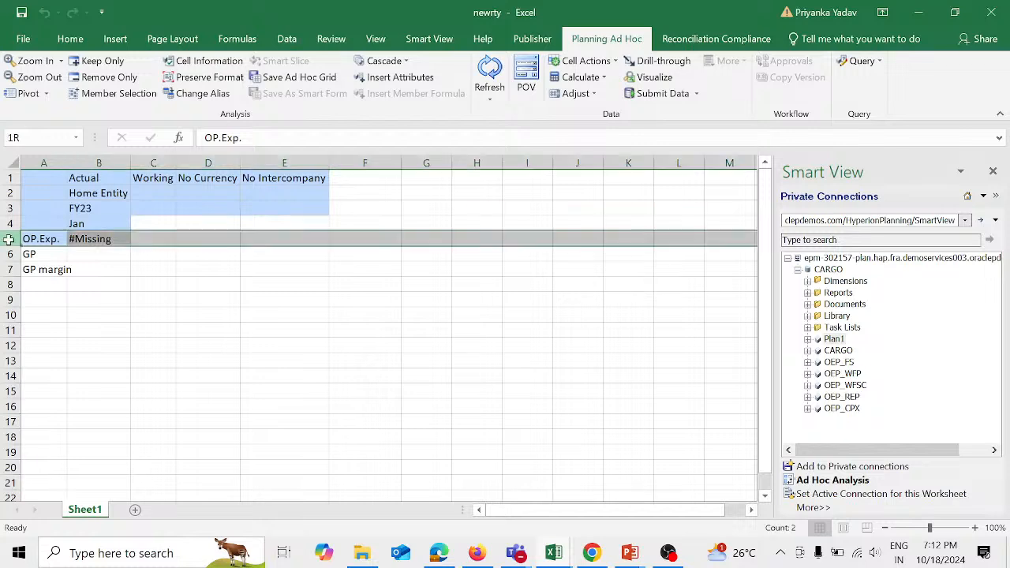
pyautogui.rightClick(6, 239)
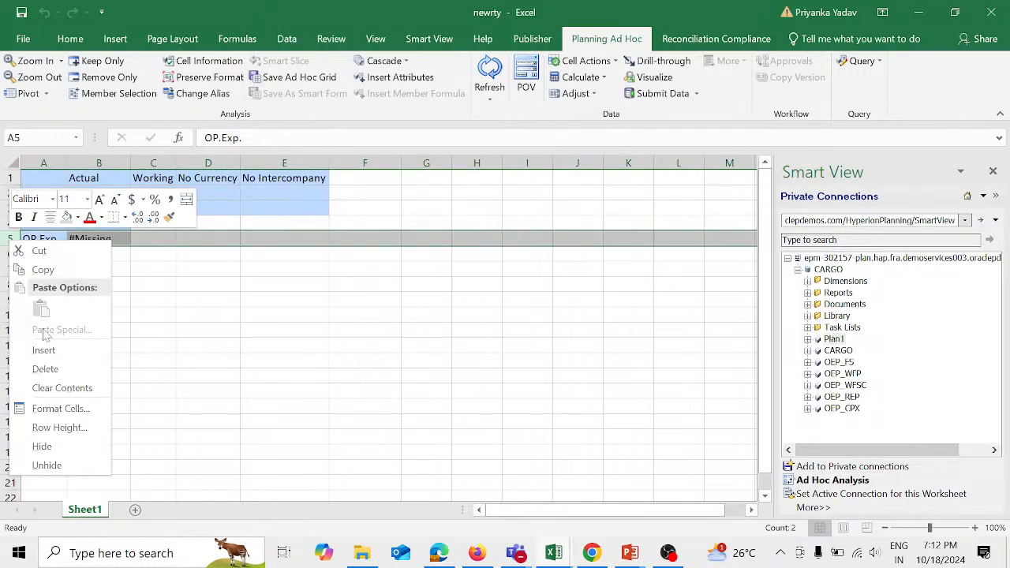
pyautogui.press('Escape')
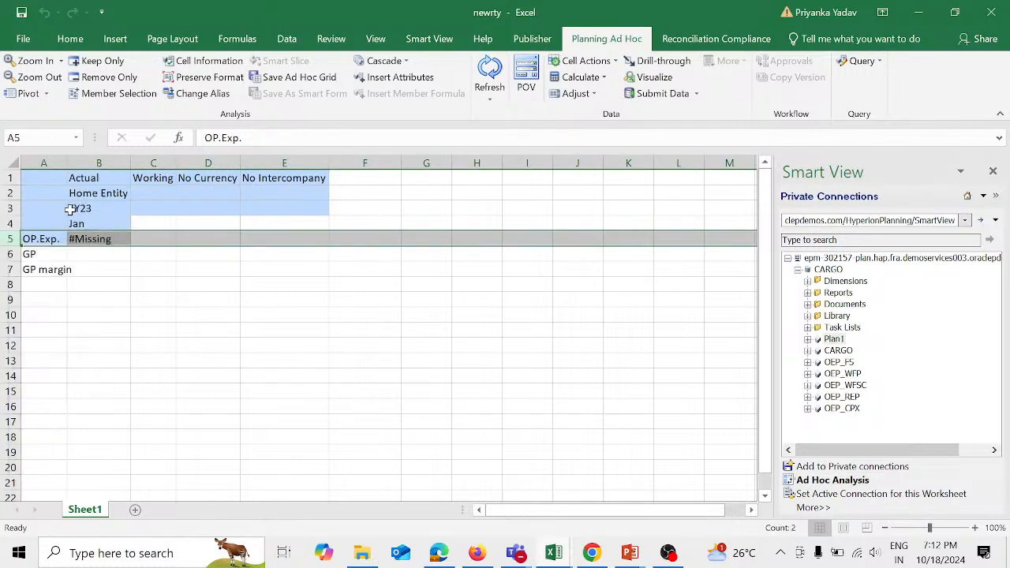
# Step: Use Member Selection on cell A5 to place the Account members OP.Exp. and Revenue in the rows
pyautogui.click(49, 236)
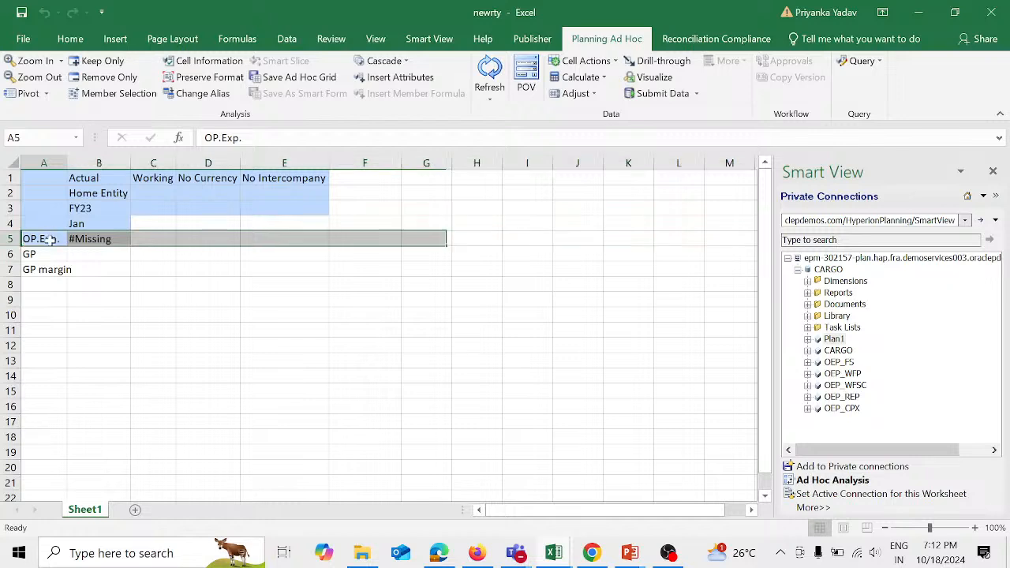
pyautogui.click(115, 96)
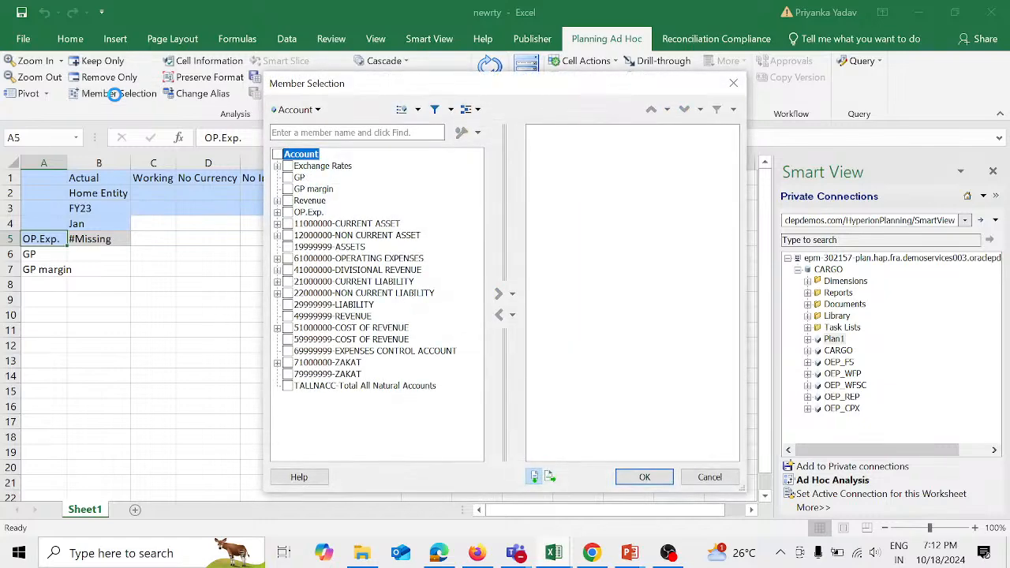
pyautogui.click(287, 213)
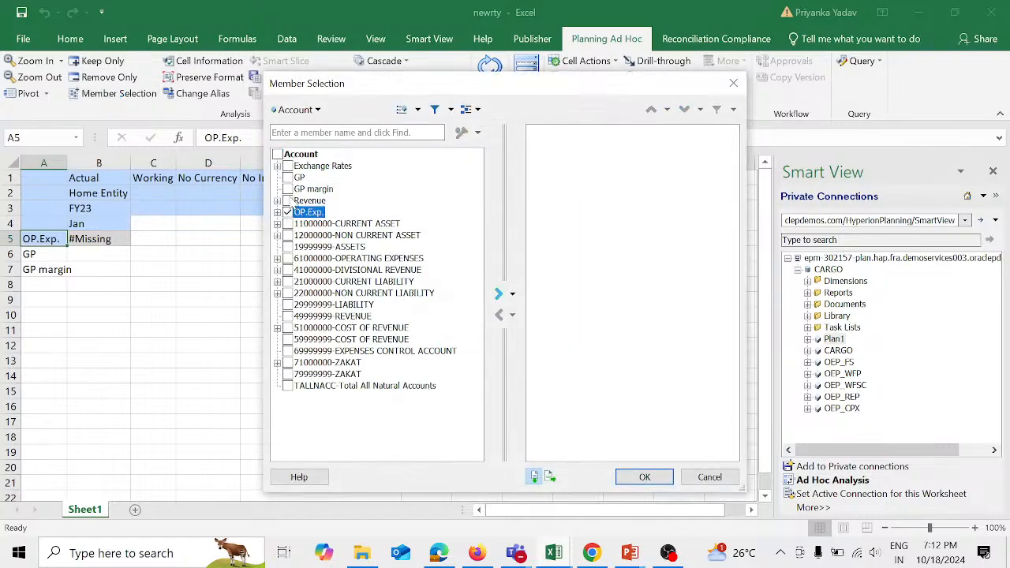
pyautogui.click(287, 200)
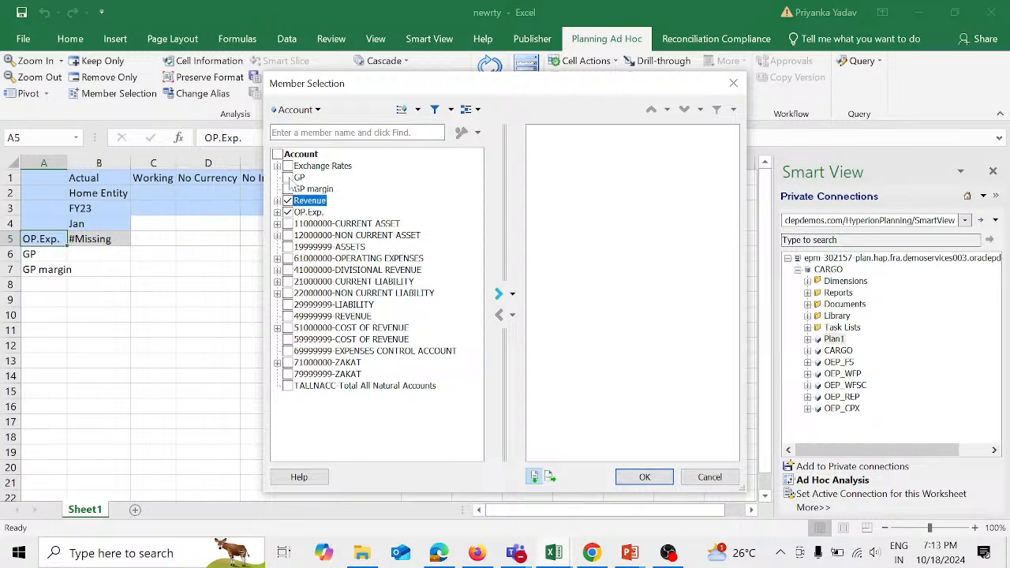
pyautogui.click(499, 295)
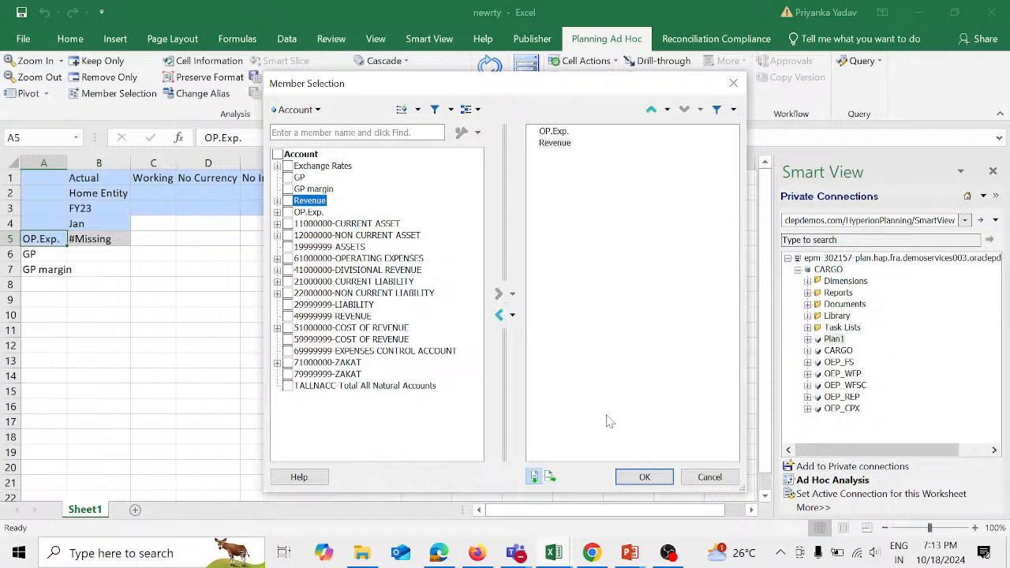
pyautogui.click(643, 476)
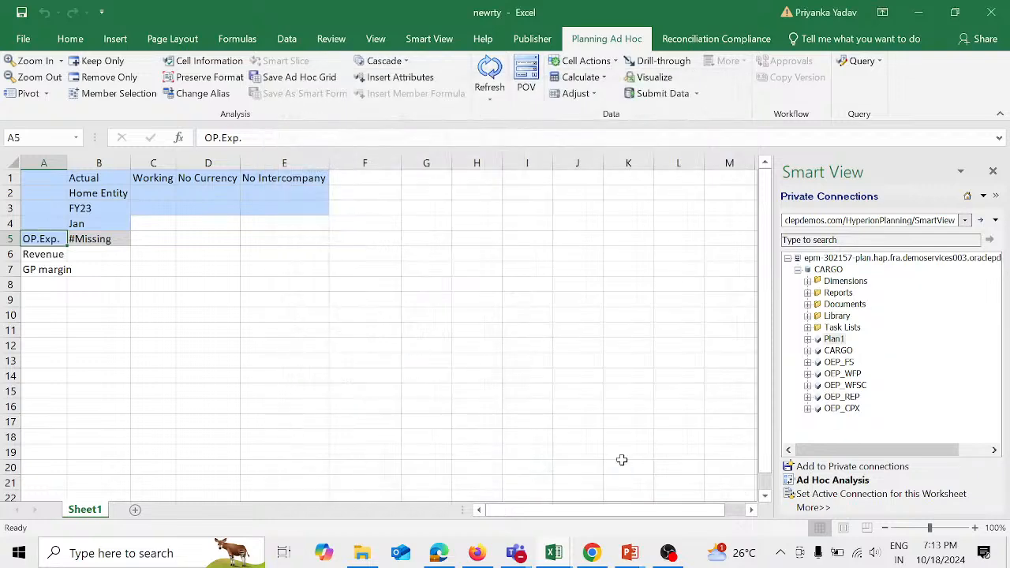
# Step: Clear GP margin from cell A7 and refresh the ad hoc grid
pyautogui.click(43, 269)
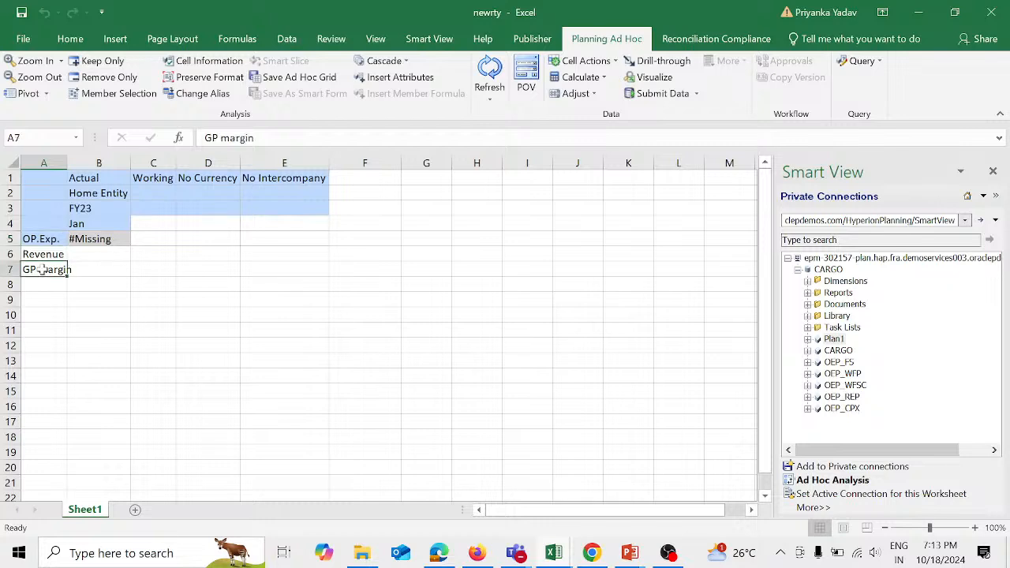
pyautogui.press('Delete')
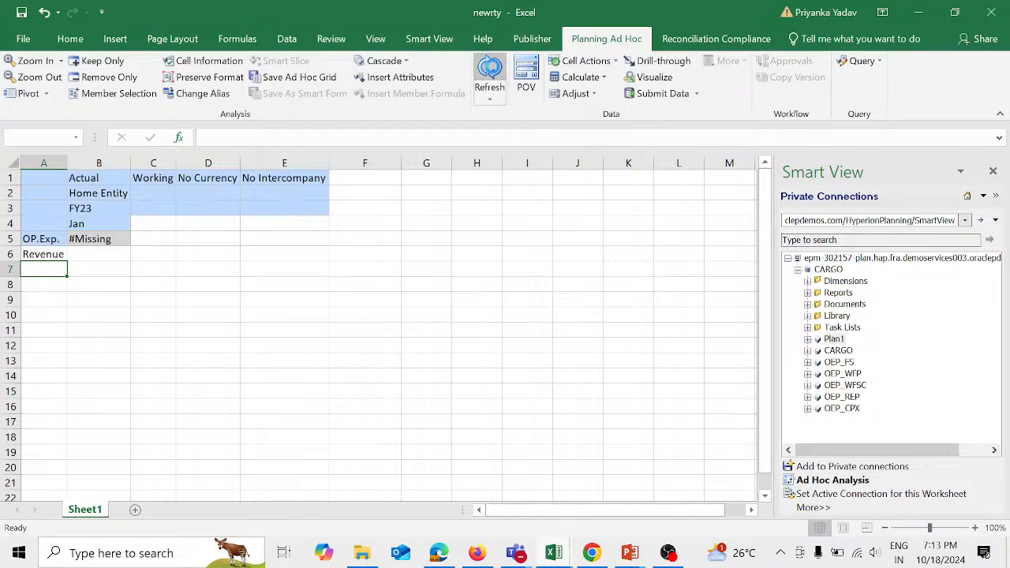
pyautogui.click(491, 69)
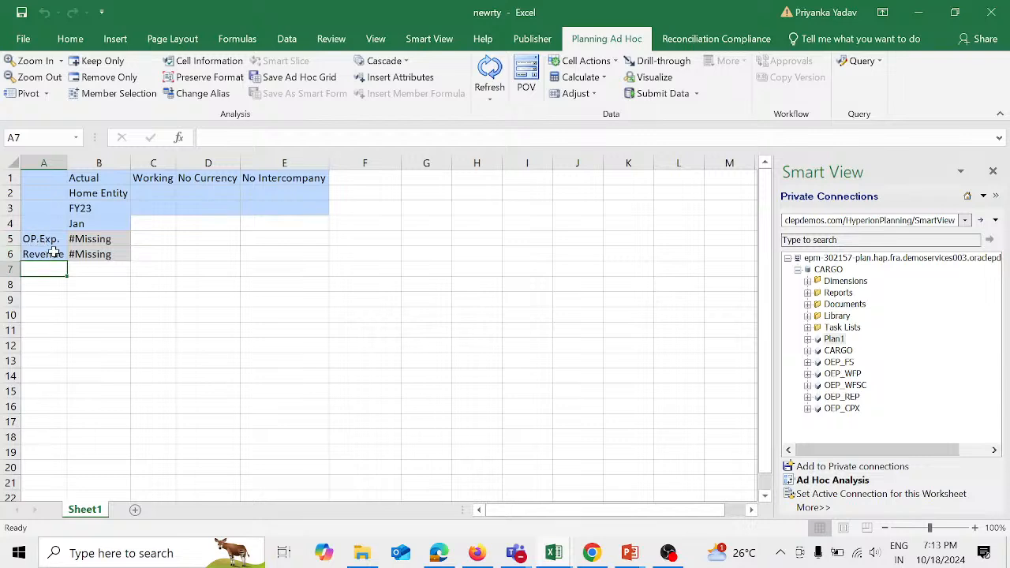
# Step: Use Member Selection on cell A7 to place the Account members GP, GP margin, Revenue and OP.Exp. in the rows
pyautogui.click(136, 95)
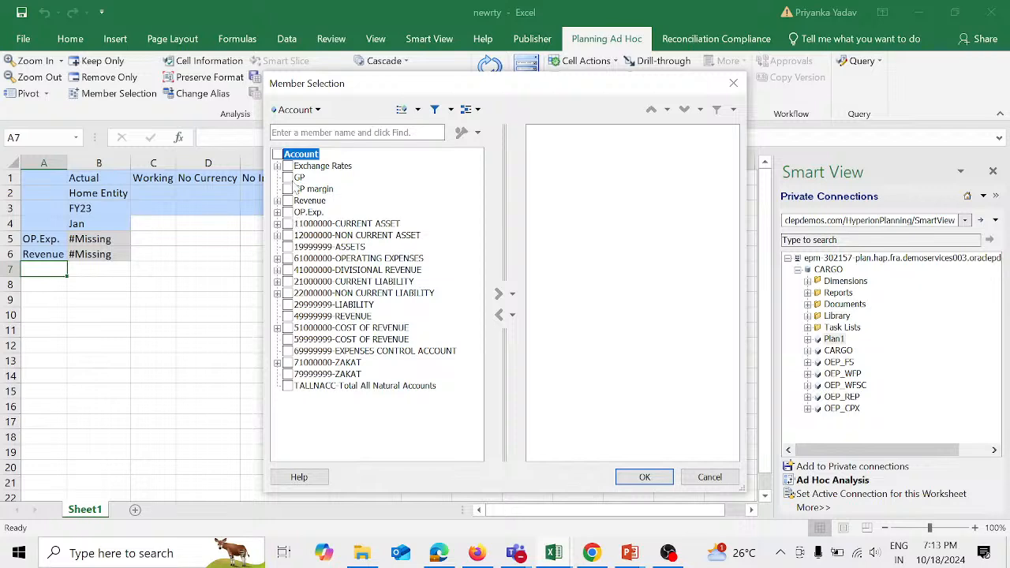
pyautogui.click(288, 178)
pyautogui.click(289, 189)
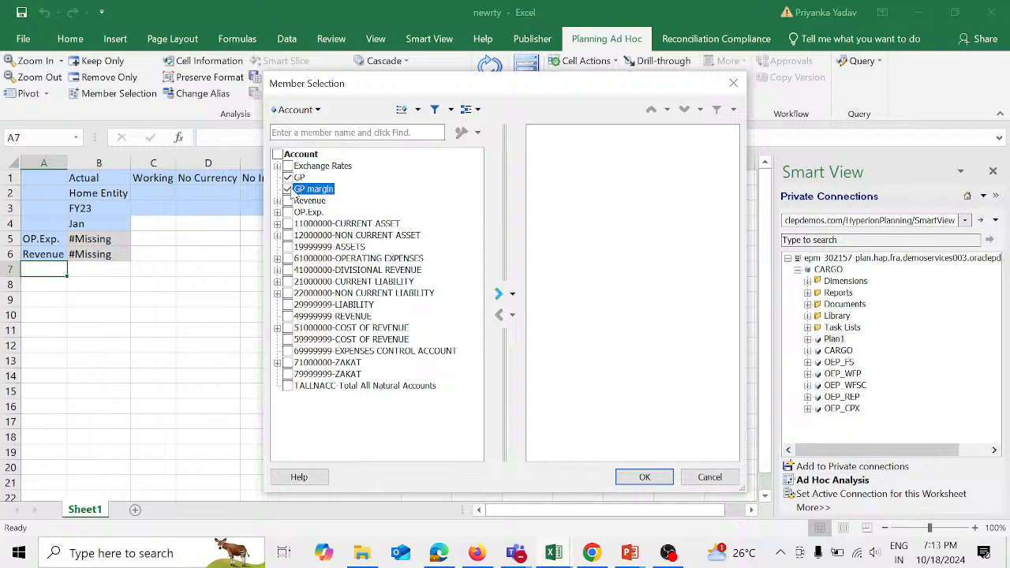
pyautogui.click(288, 201)
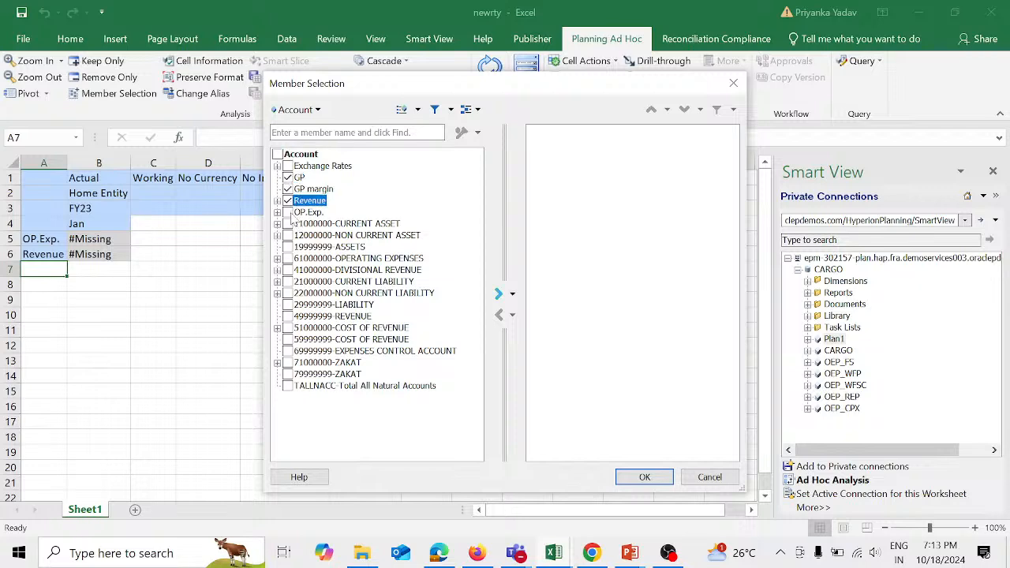
pyautogui.click(288, 212)
pyautogui.click(497, 293)
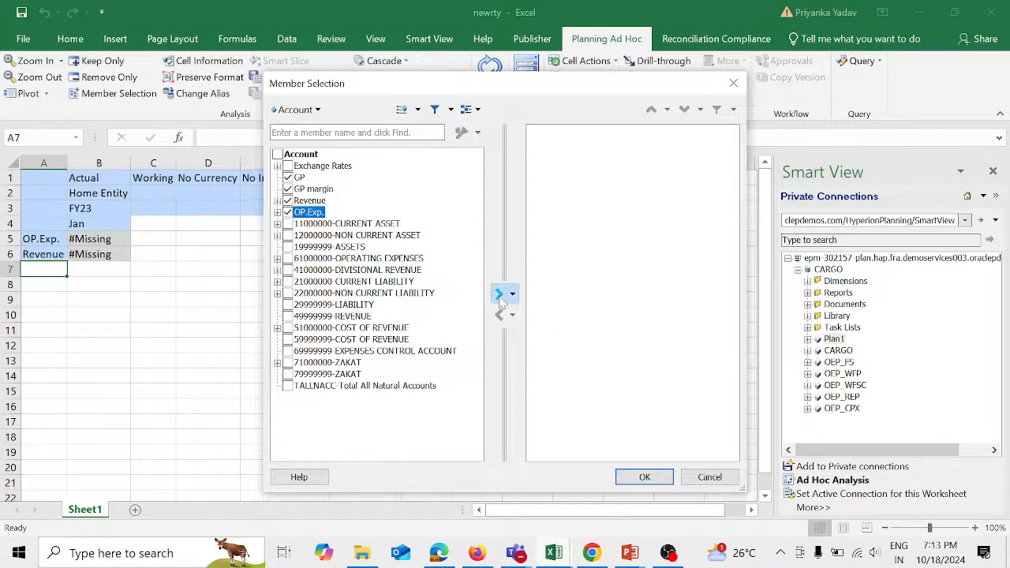
pyautogui.click(638, 478)
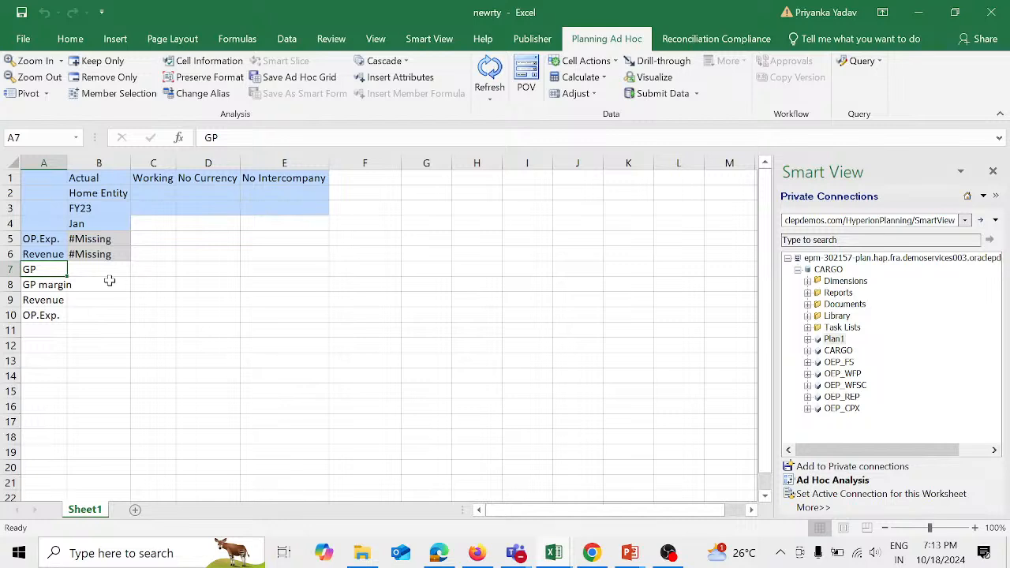
# Step: Delete the old OP.Exp. and Revenue rows 5 and 6, and refresh the ad hoc grid
pyautogui.moveTo(14, 239); pyautogui.dragTo(15, 252)
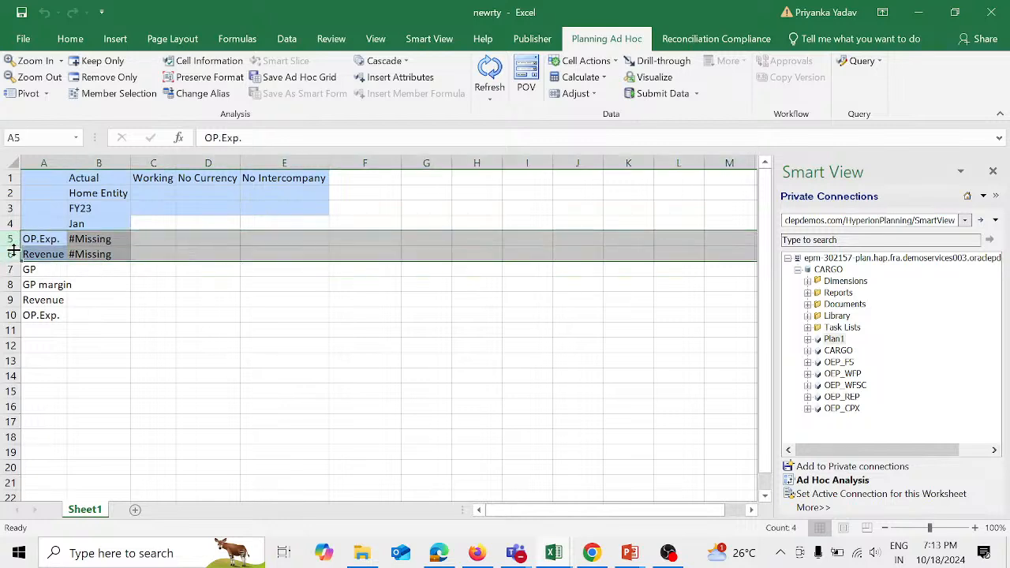
pyautogui.rightClick(93, 247)
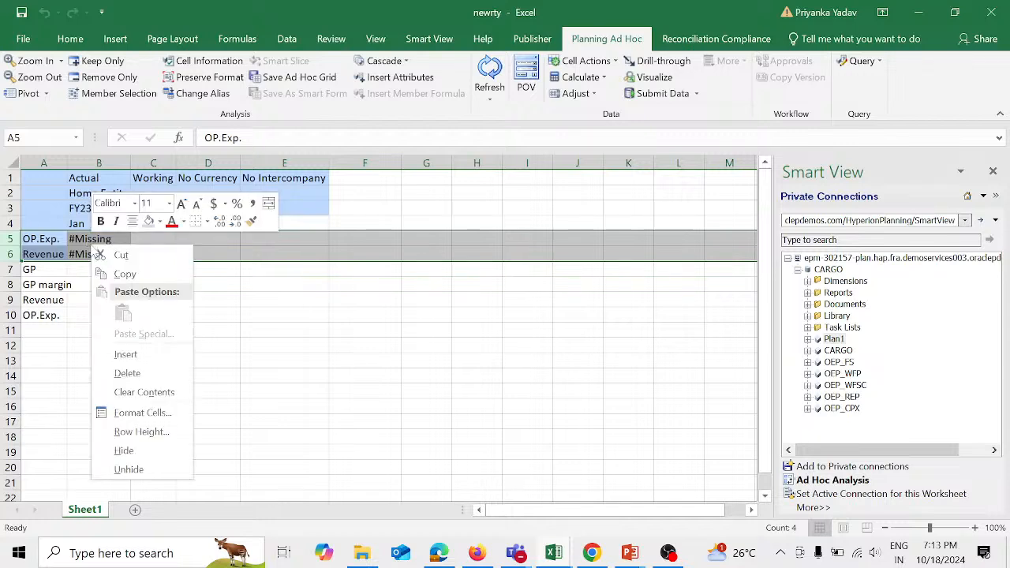
pyautogui.click(138, 372)
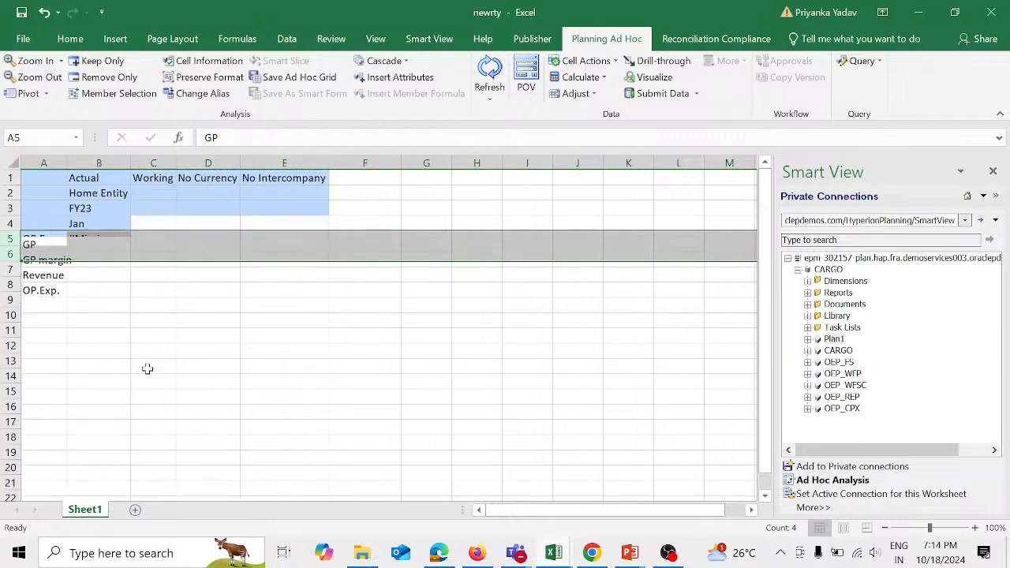
pyautogui.click(489, 71)
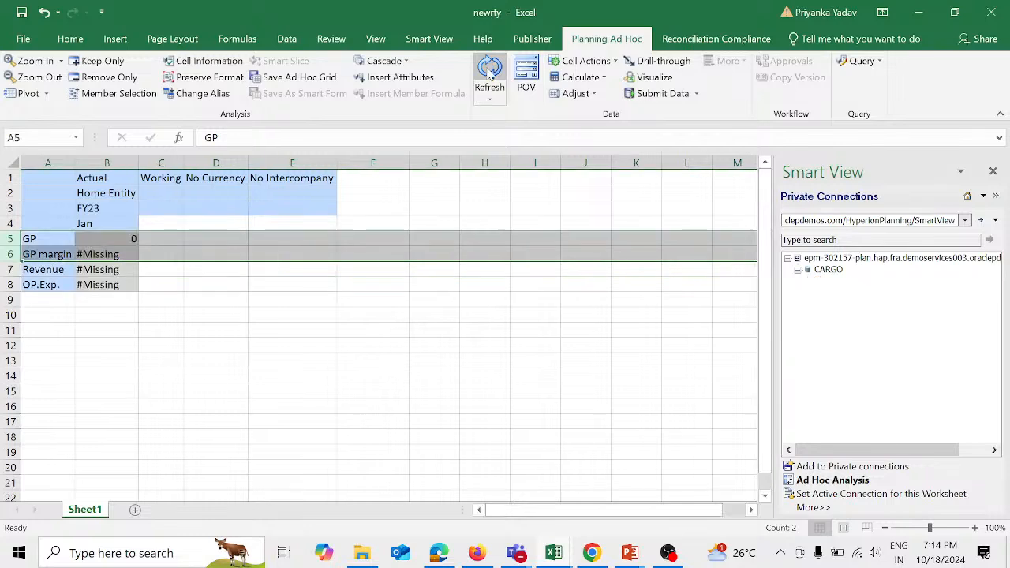
pyautogui.click(339, 328)
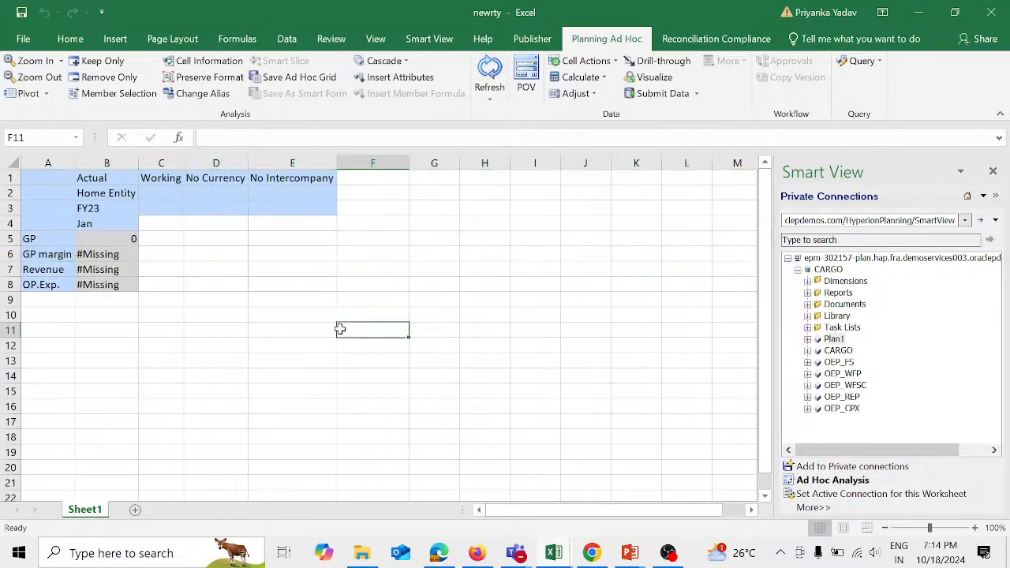
# Step: Zoom in on Revenue and OP.Exp. to list their child members, and collapse the Smart View pane
pyautogui.click(63, 270)
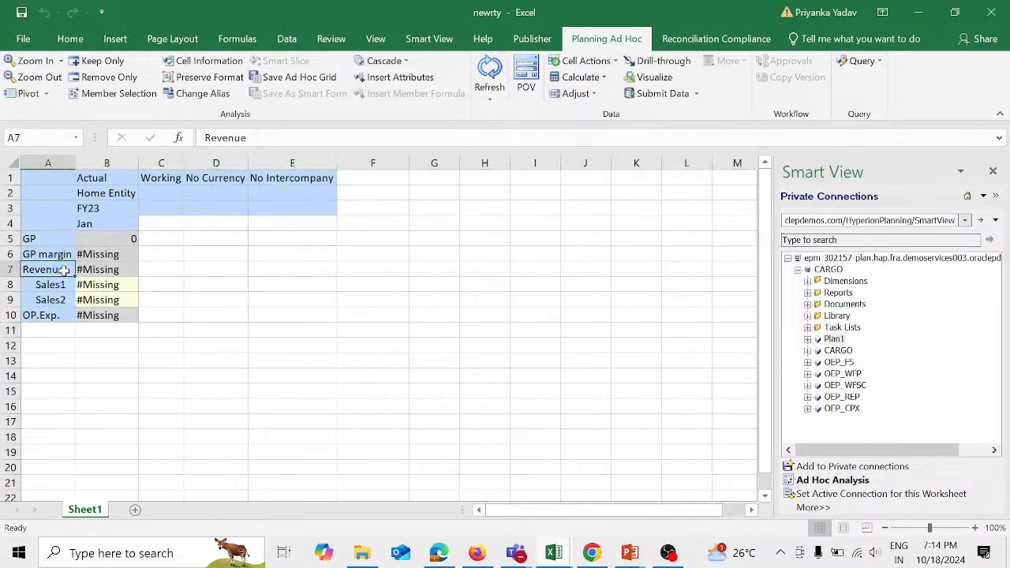
pyautogui.doubleClick(57, 315)
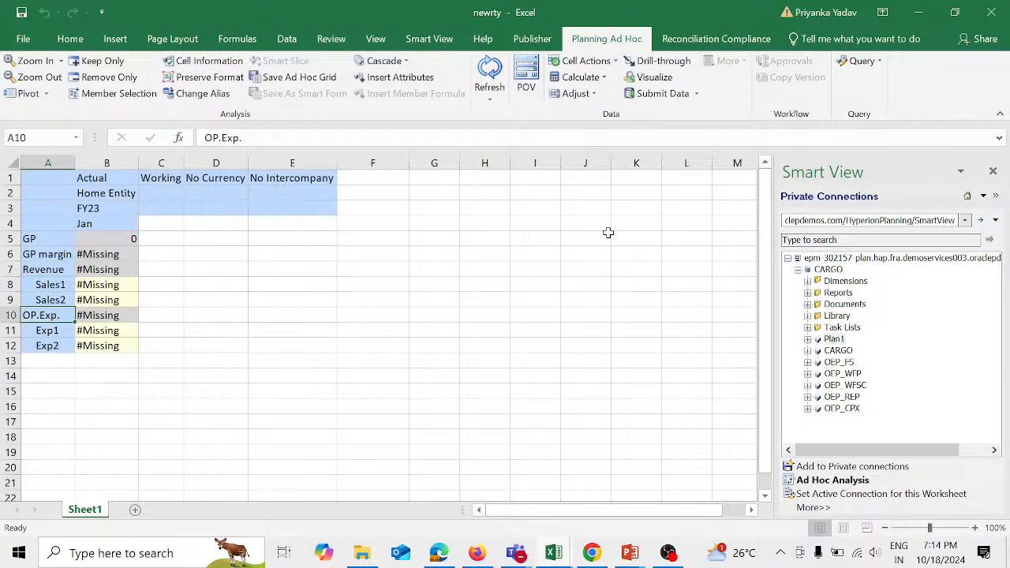
pyautogui.click(996, 197)
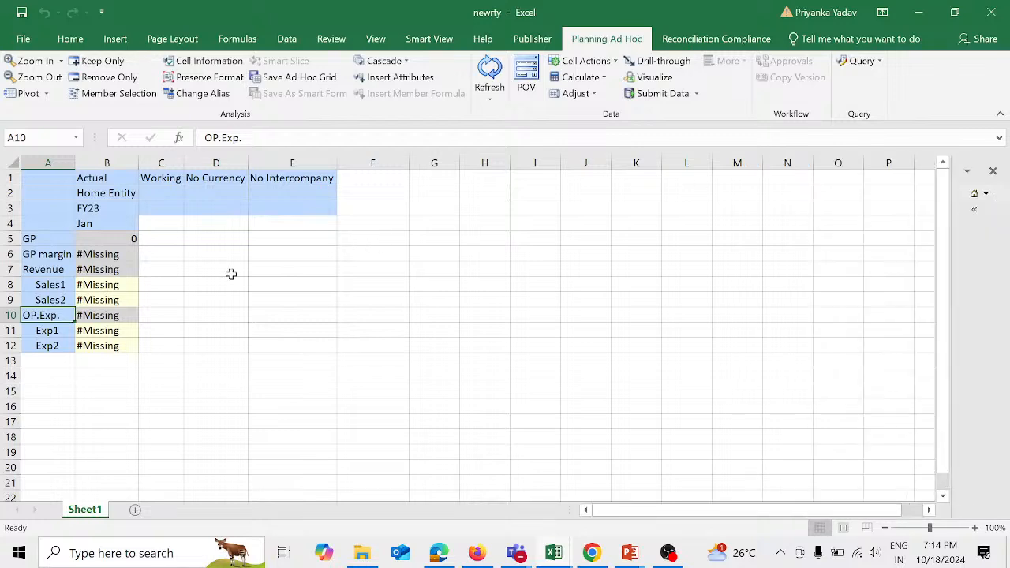
# Step: Select the Sales1 data cell, look over the Account hierarchy in EPM Cloud Planning in Firefox, and return to Excel
pyautogui.click(126, 285)
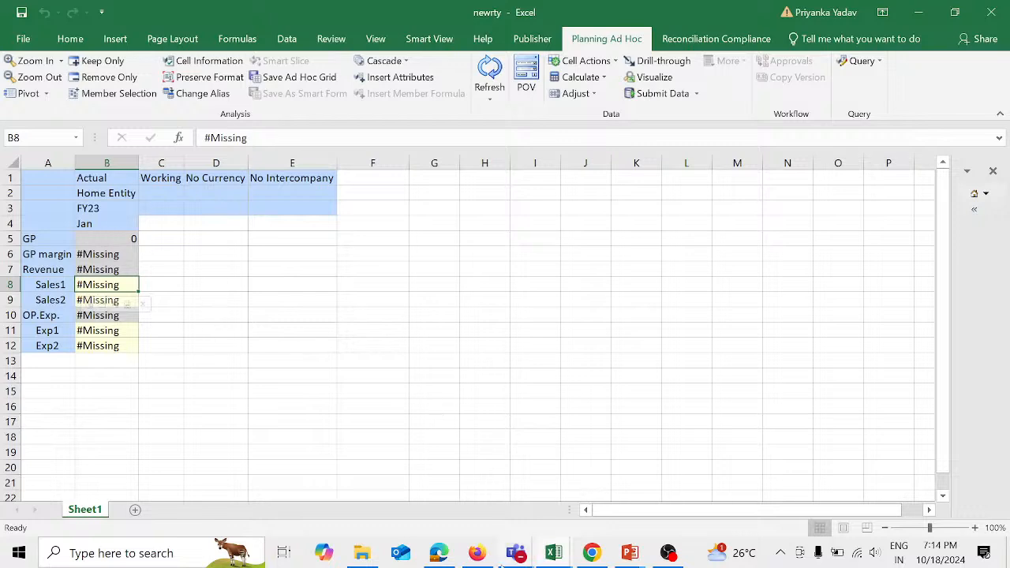
pyautogui.moveTo(480, 561)
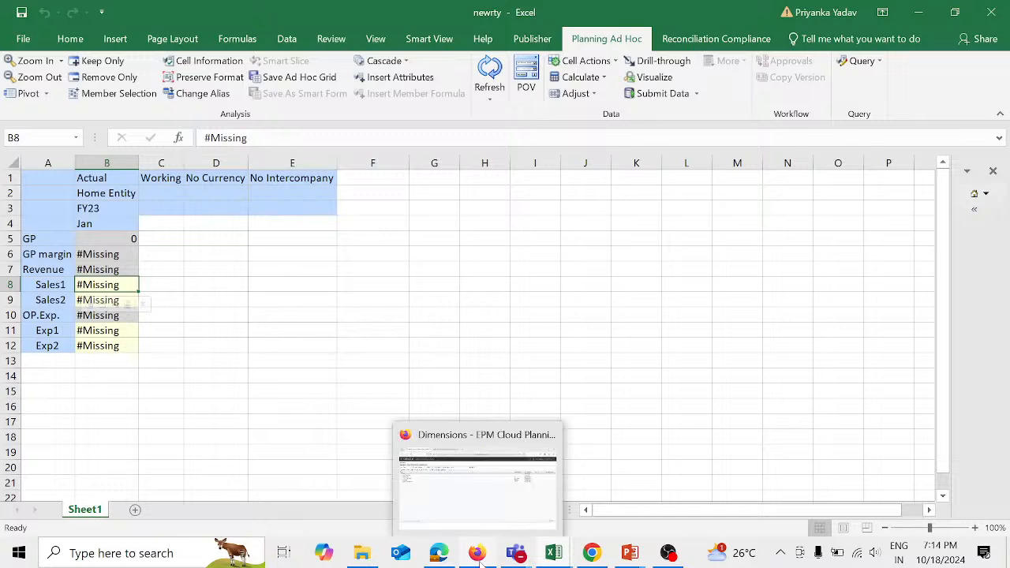
pyautogui.click(483, 511)
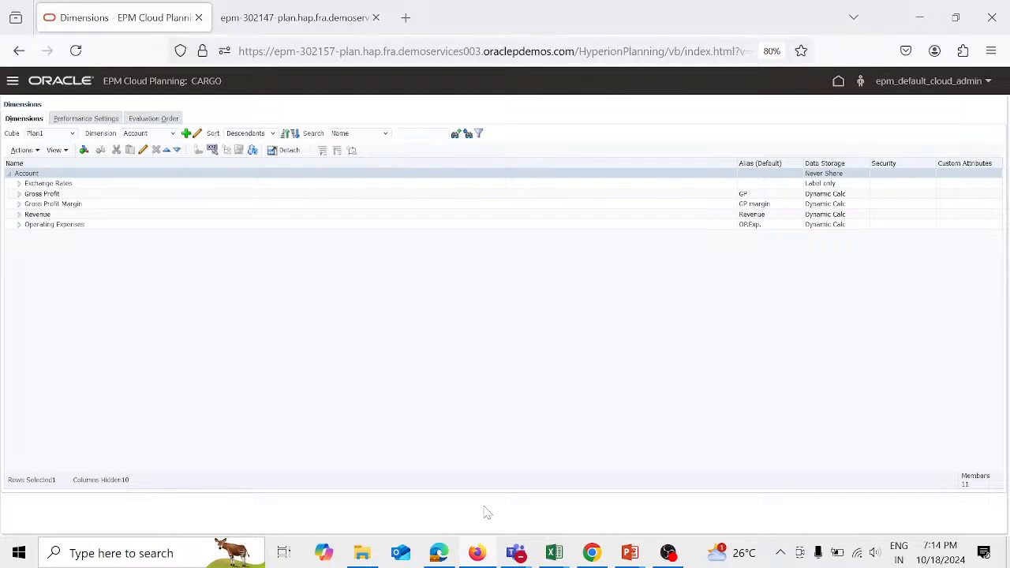
pyautogui.hotkey('alt', 'Tab')
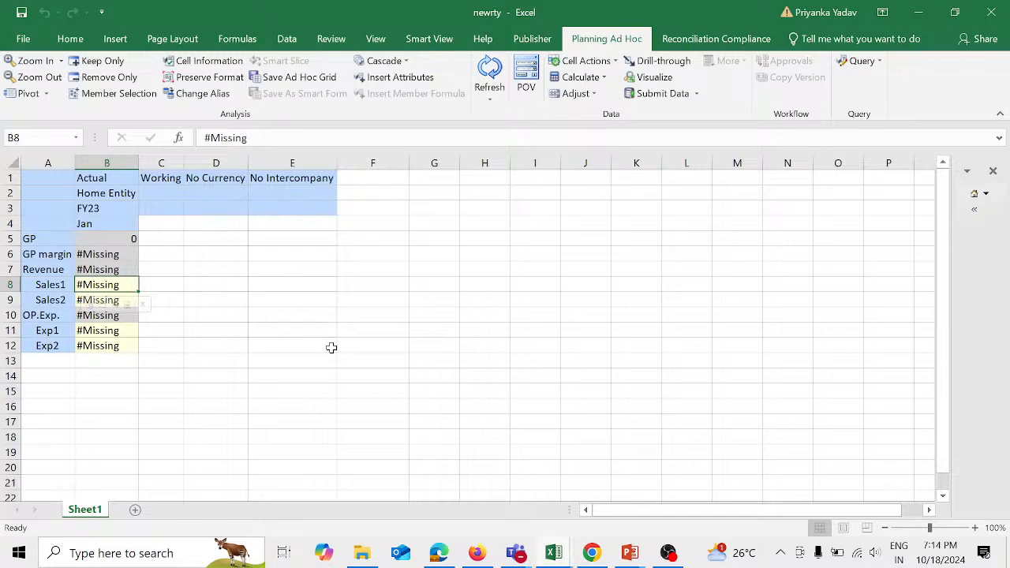
# Step: Enter 500 for Sales1 and 500 for Sales2 in the January column
pyautogui.write('5')
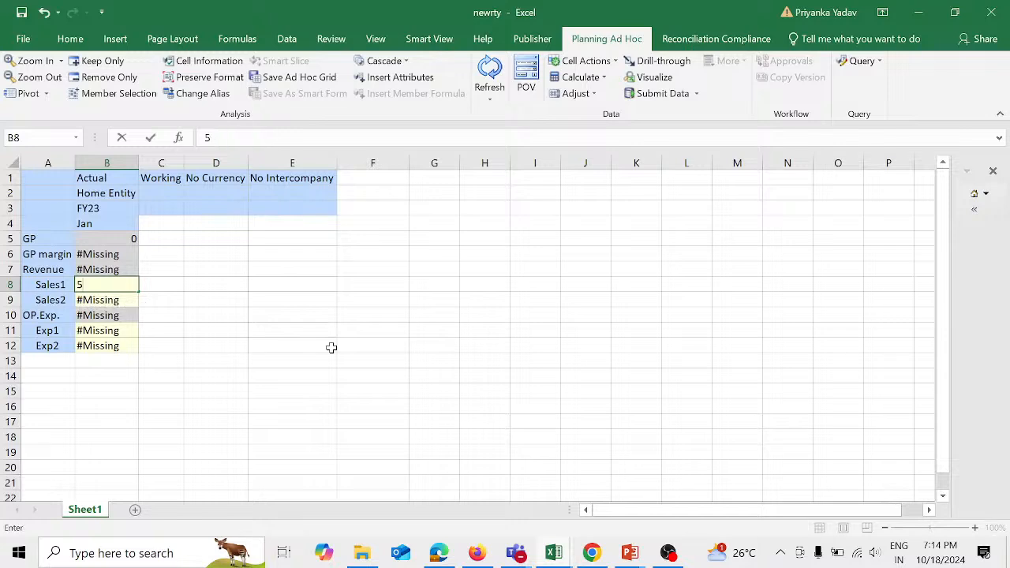
pyautogui.write('00')
pyautogui.press('Return')
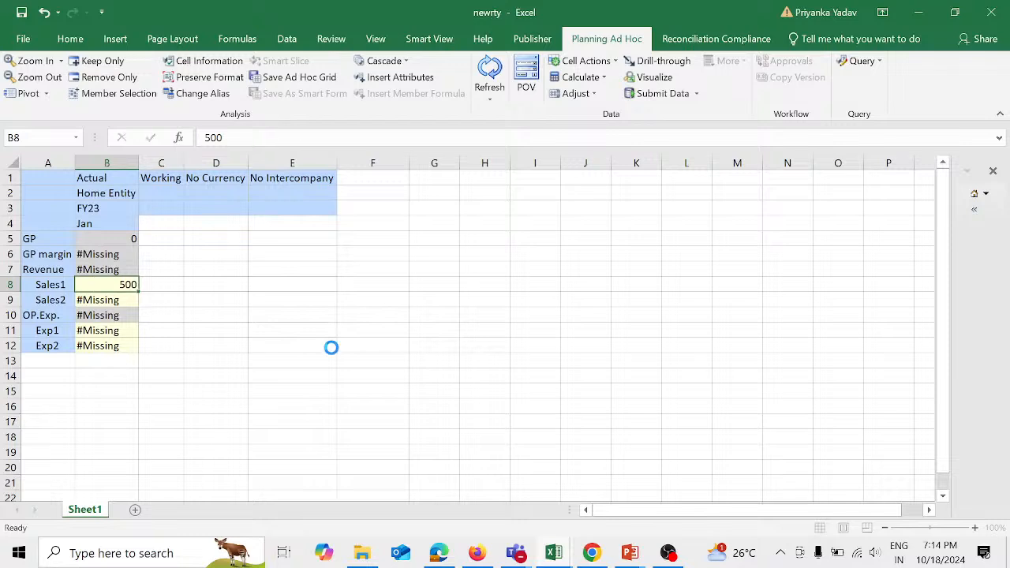
pyautogui.write('500')
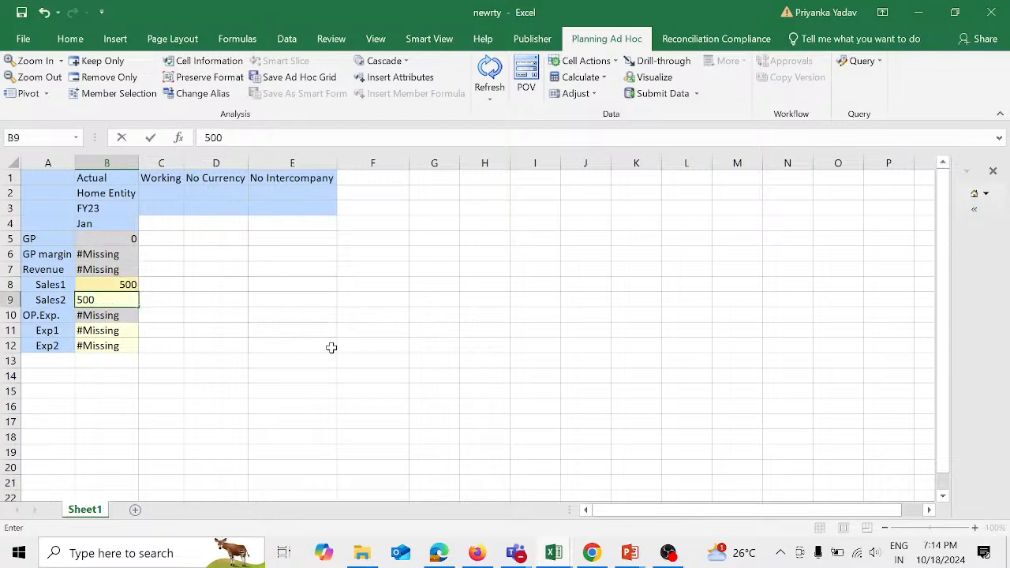
pyautogui.press('Return')
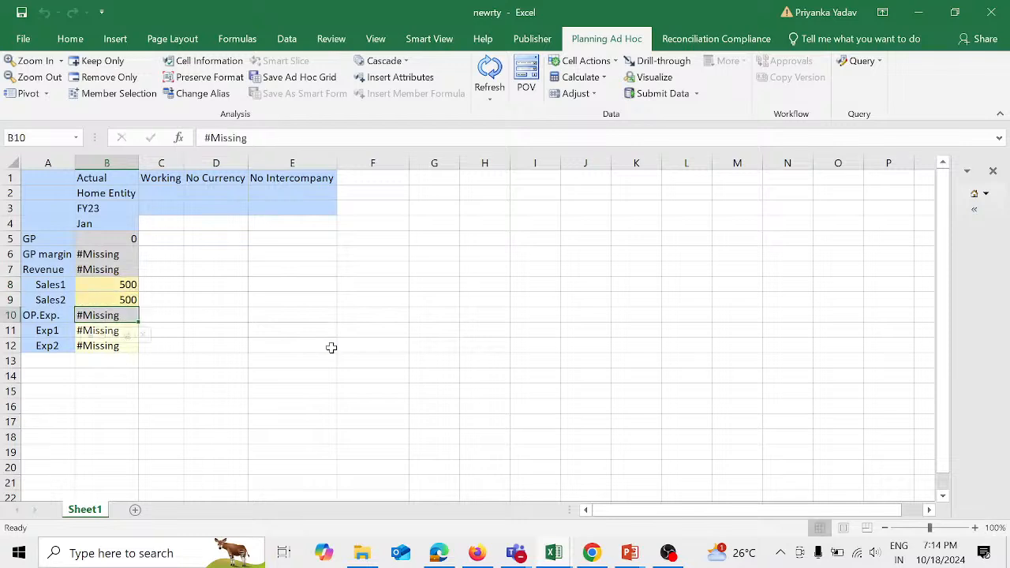
# Step: Enter 100 for Exp1 and 200 for Exp2, and submit the grid data to Planning
pyautogui.press('Down')
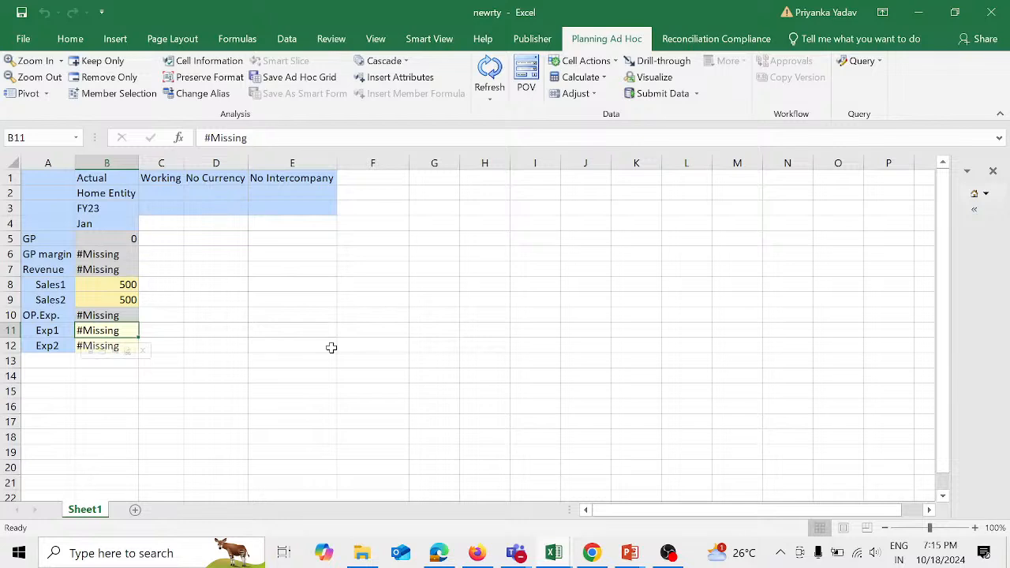
pyautogui.write('100')
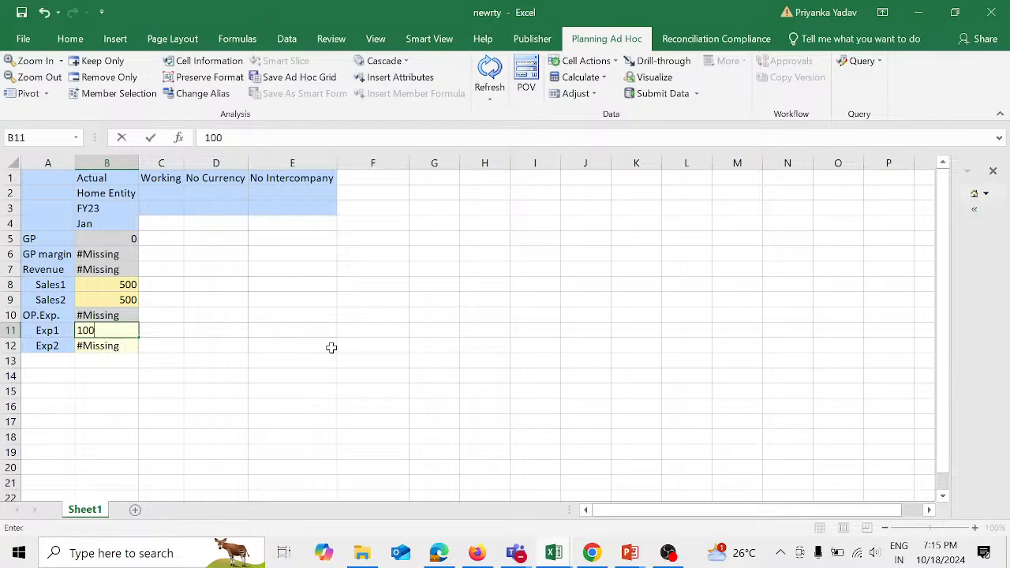
pyautogui.press('Return')
pyautogui.write('200')
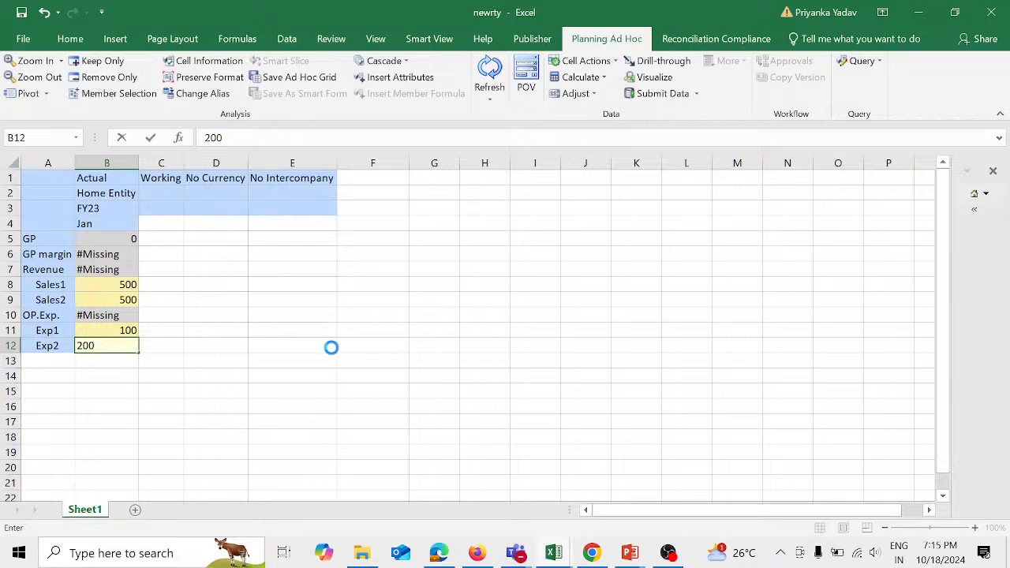
pyautogui.press('Return')
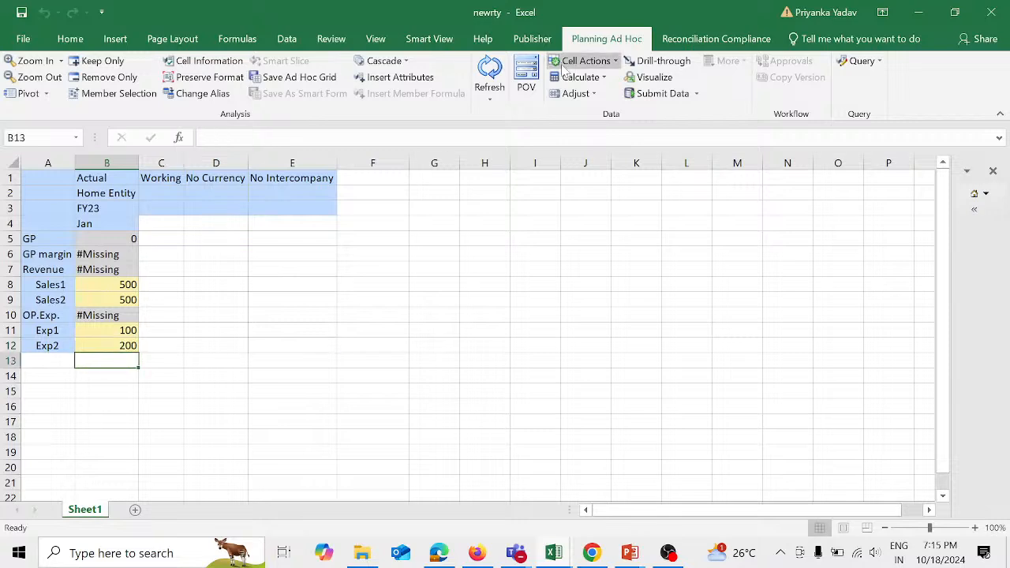
pyautogui.click(427, 42)
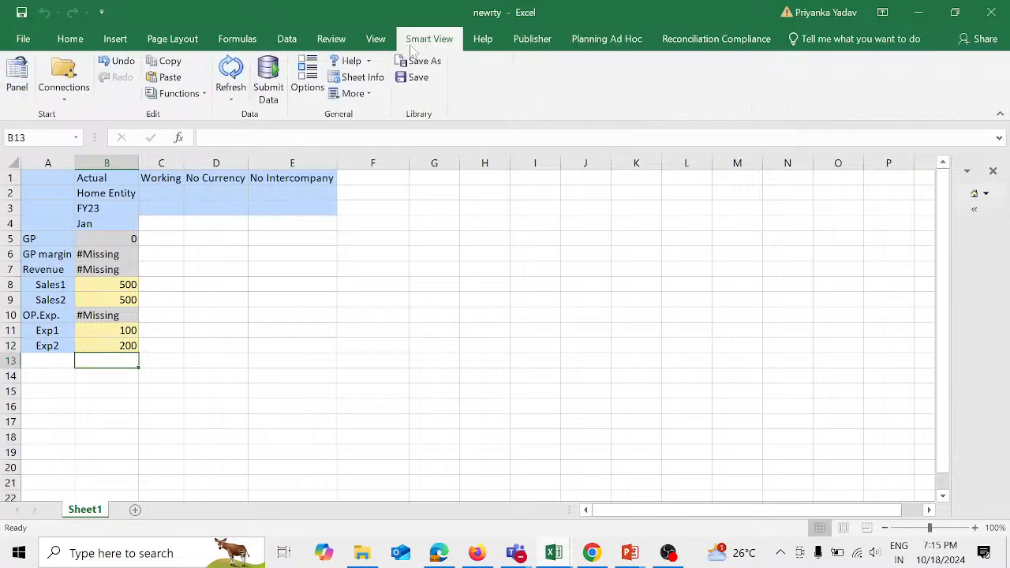
pyautogui.click(268, 82)
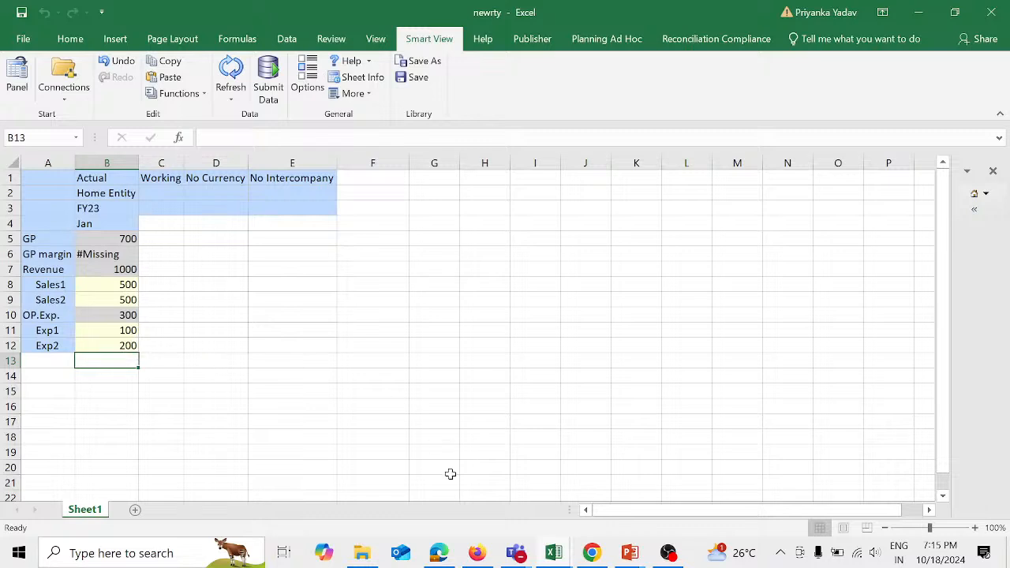
# Step: Check the GP row against the Gross Profit member formula in EPM Cloud Planning in Firefox, and return to the newrty workbook in Excel
pyautogui.click(35, 238)
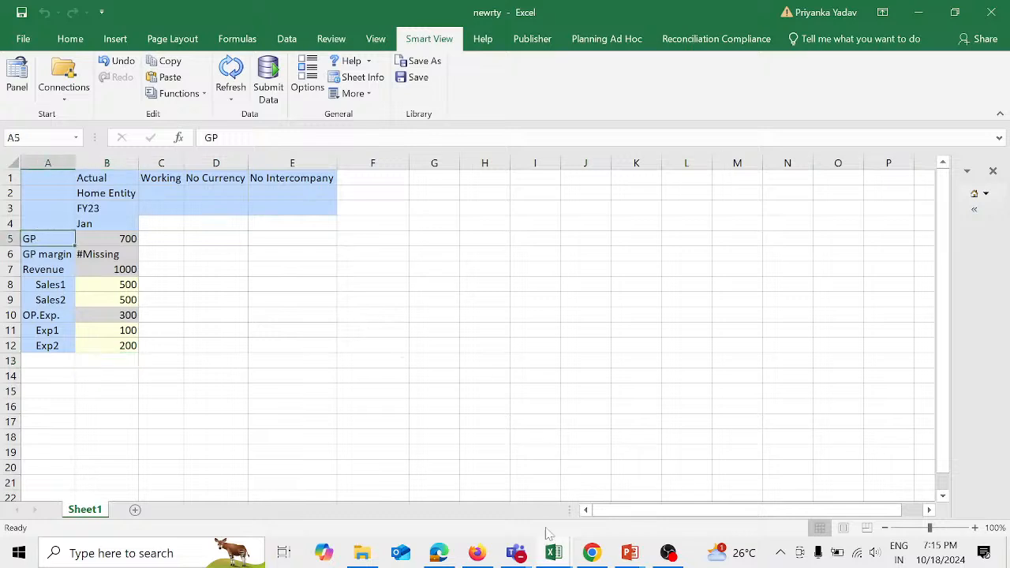
pyautogui.moveTo(486, 557)
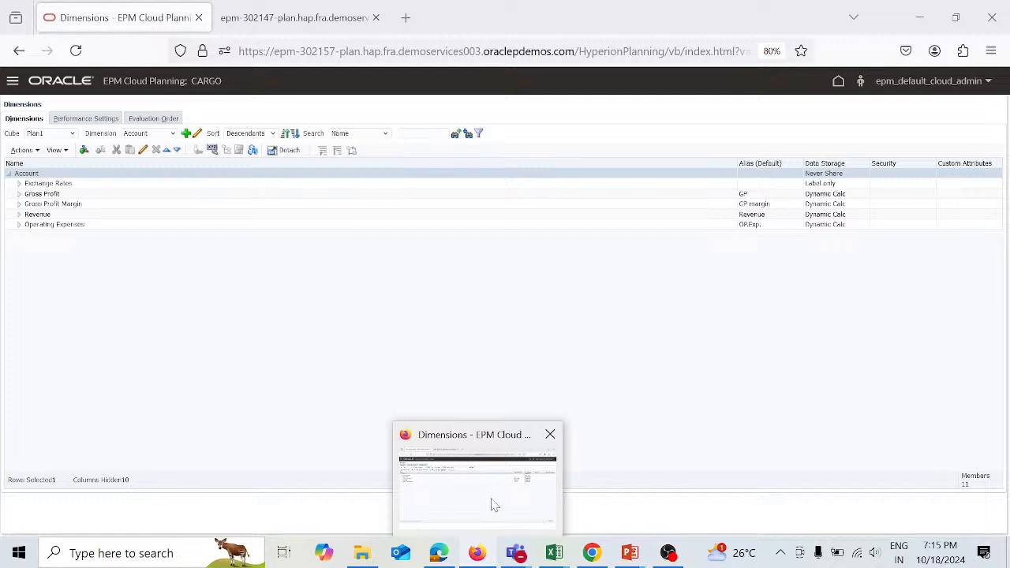
pyautogui.click(494, 505)
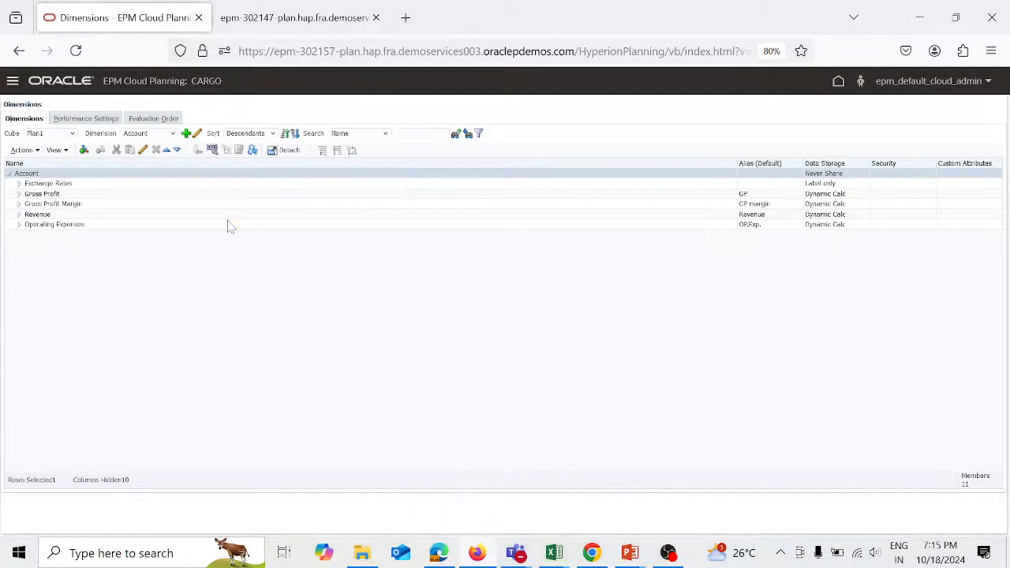
pyautogui.click(81, 195)
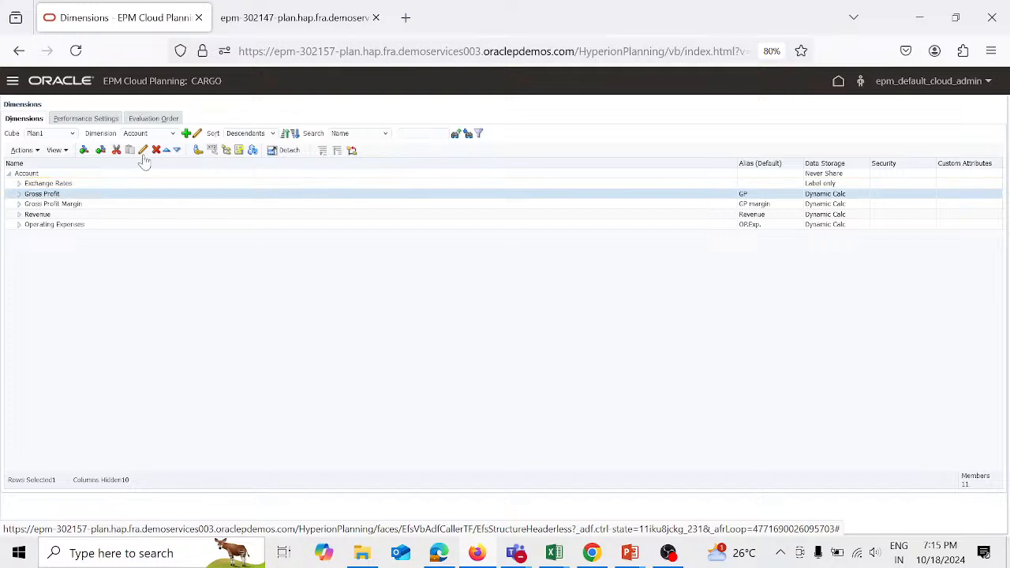
pyautogui.click(143, 151)
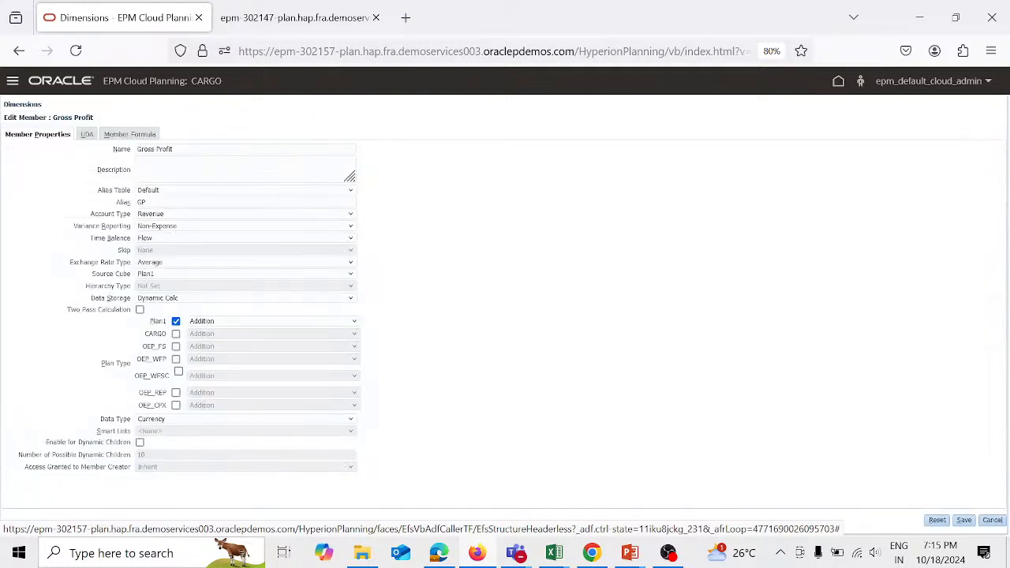
pyautogui.click(131, 135)
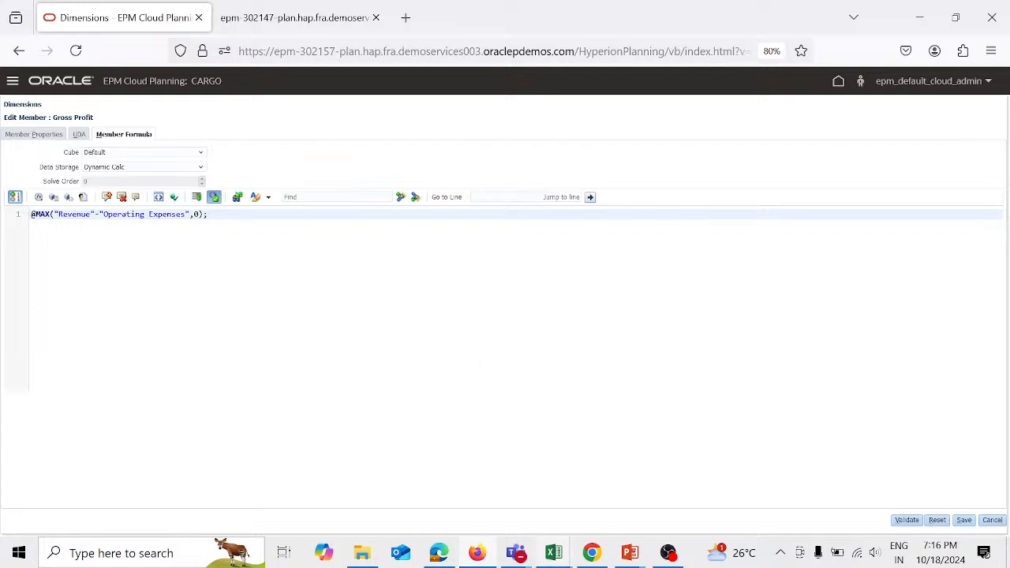
pyautogui.moveTo(565, 559)
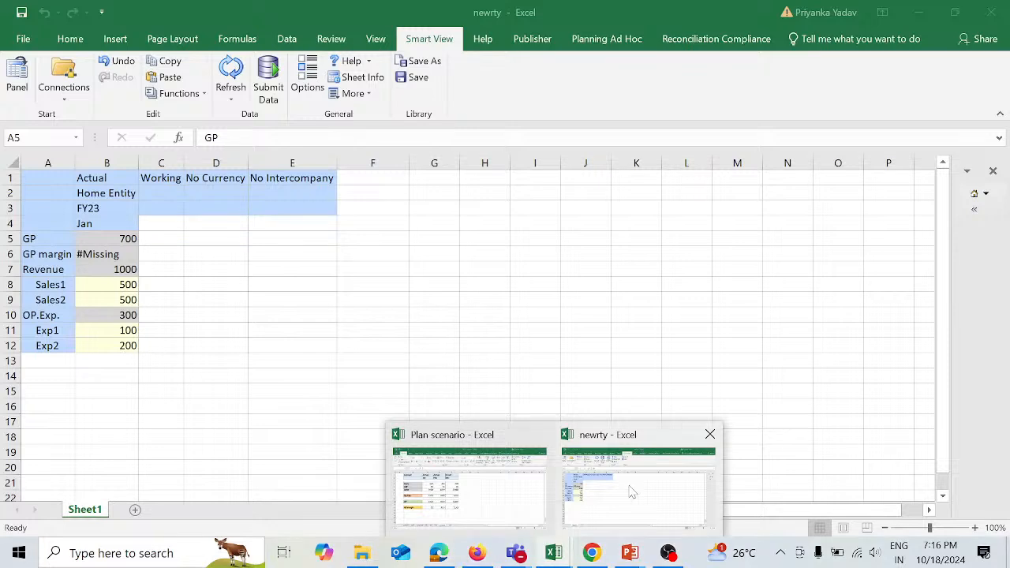
pyautogui.click(631, 487)
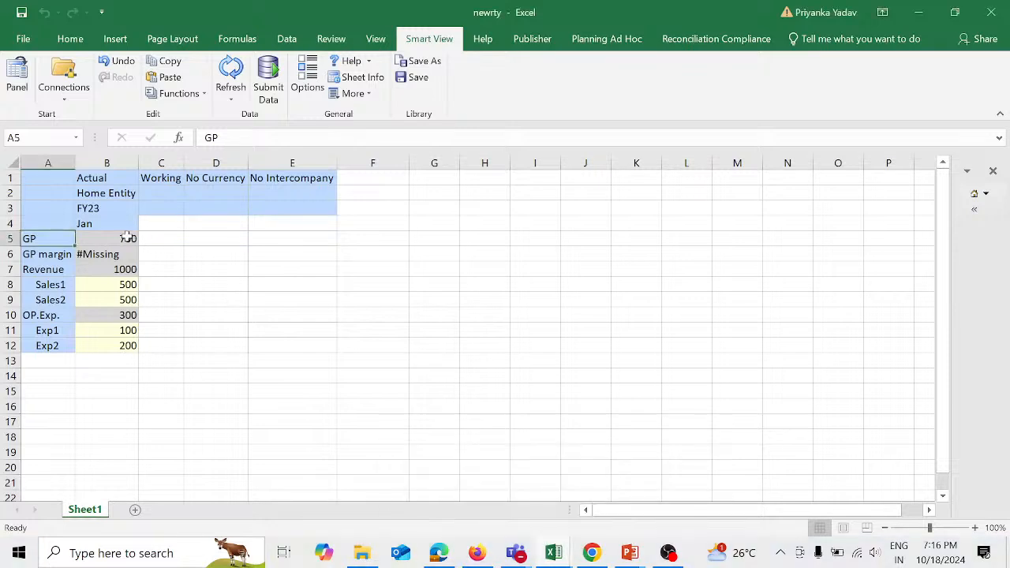
# Step: Check the Revenue and OP.Exp. totals, set Exp1 to 900 for January, and submit the grid data to Planning
pyautogui.click(127, 269)
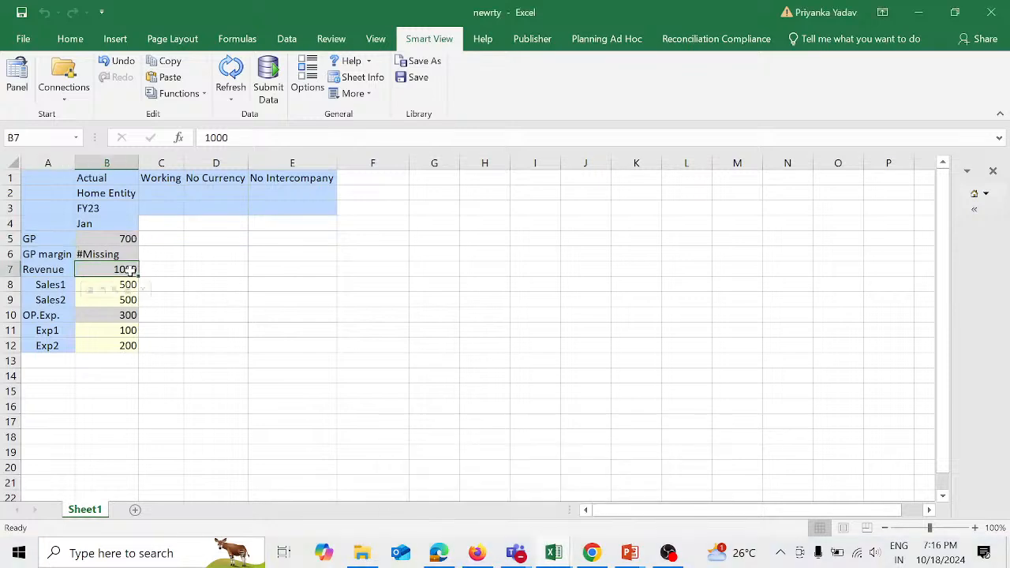
pyautogui.click(132, 315)
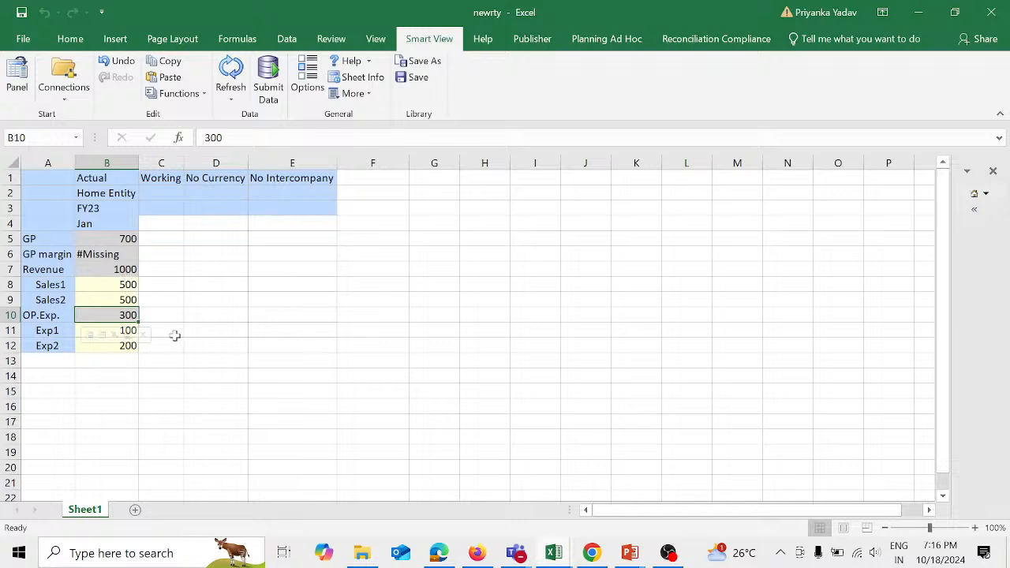
pyautogui.press('Down')
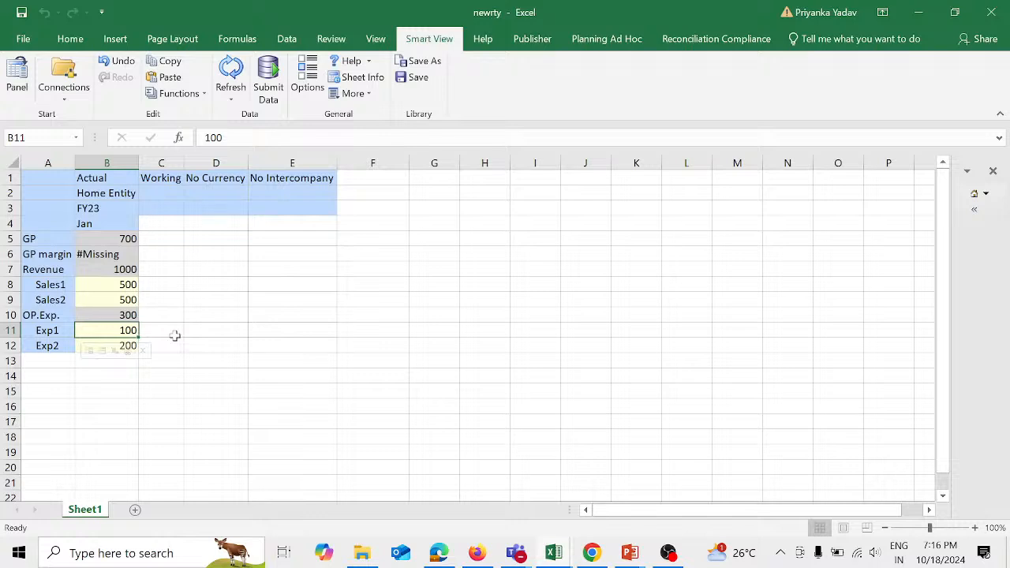
pyautogui.write('900')
pyautogui.press('Return')
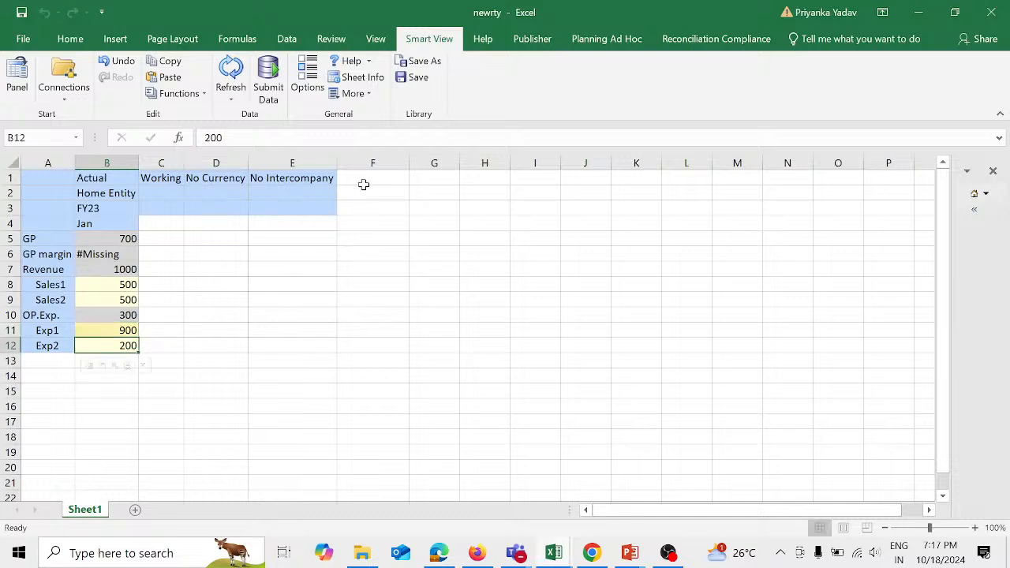
pyautogui.click(268, 83)
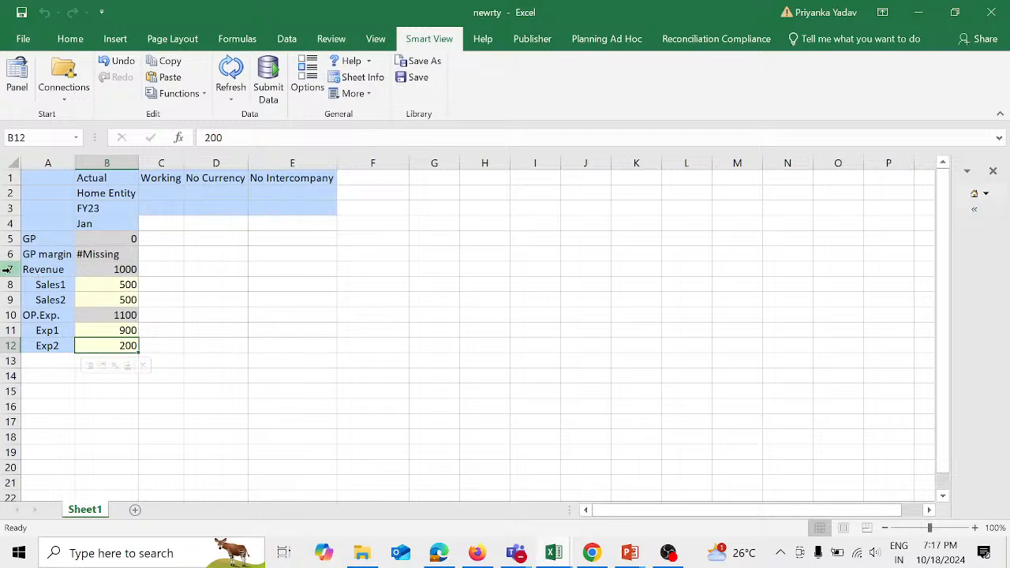
# Step: Compare the Revenue, OP.Exp. and GP rows with the Gross Profit member formula in EPM Cloud Planning in Firefox, and close the member editor without saving
pyautogui.click(10, 269)
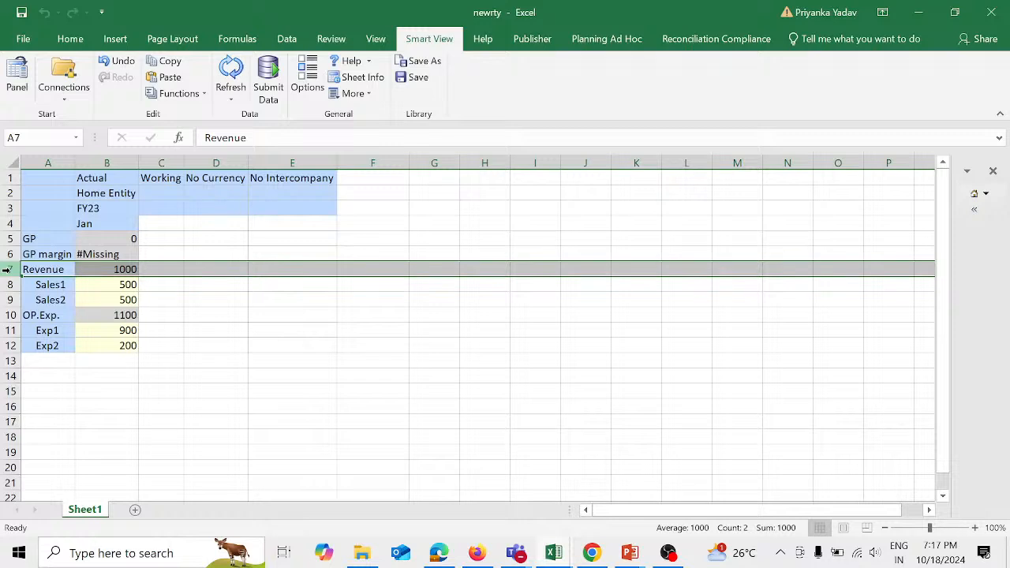
pyautogui.click(10, 315)
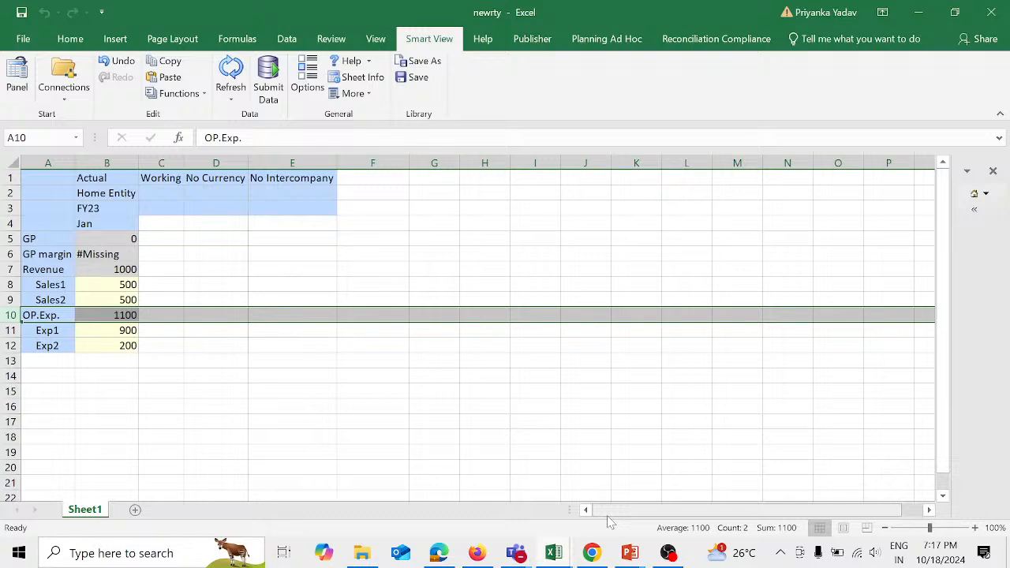
pyautogui.click(126, 238)
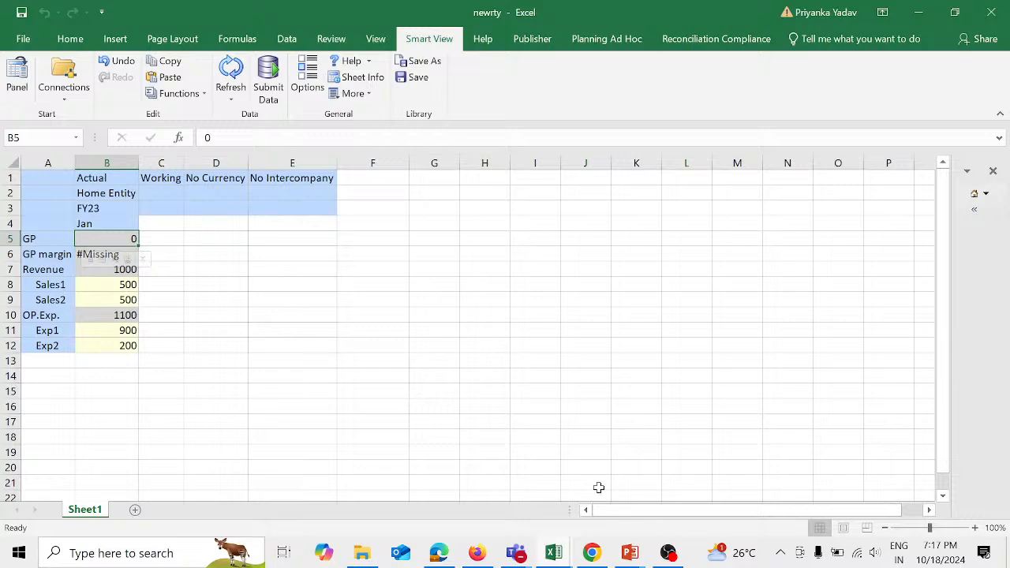
pyautogui.hotkey('alt', 'Tab')
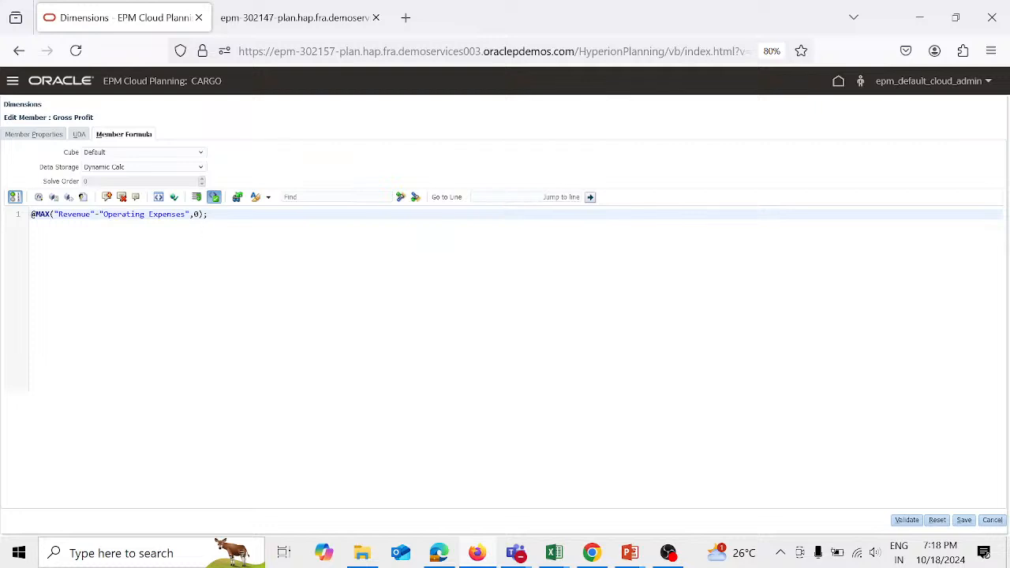
pyautogui.hotkey('alt', 'Tab')
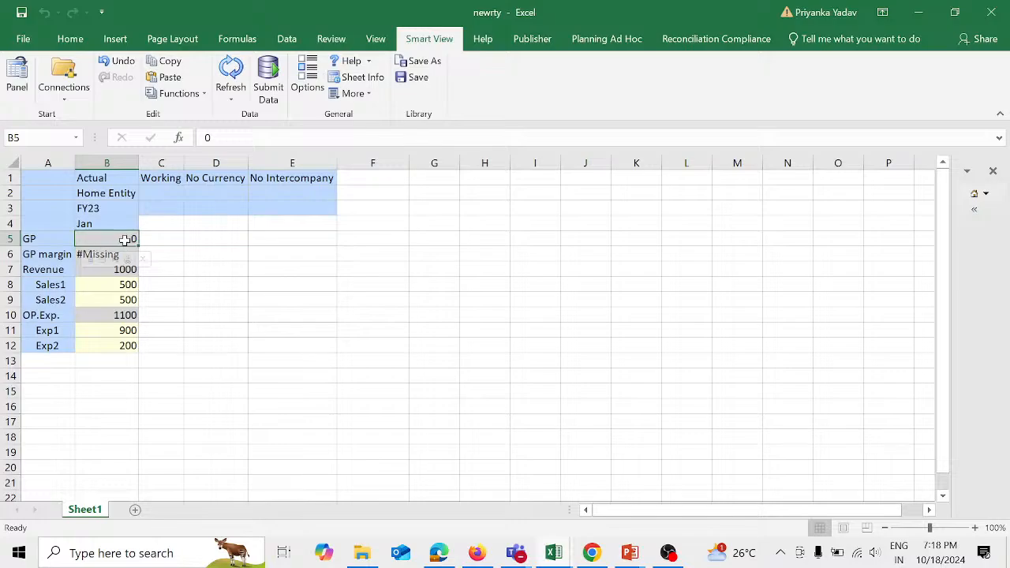
pyautogui.hotkey('alt', 'Tab')
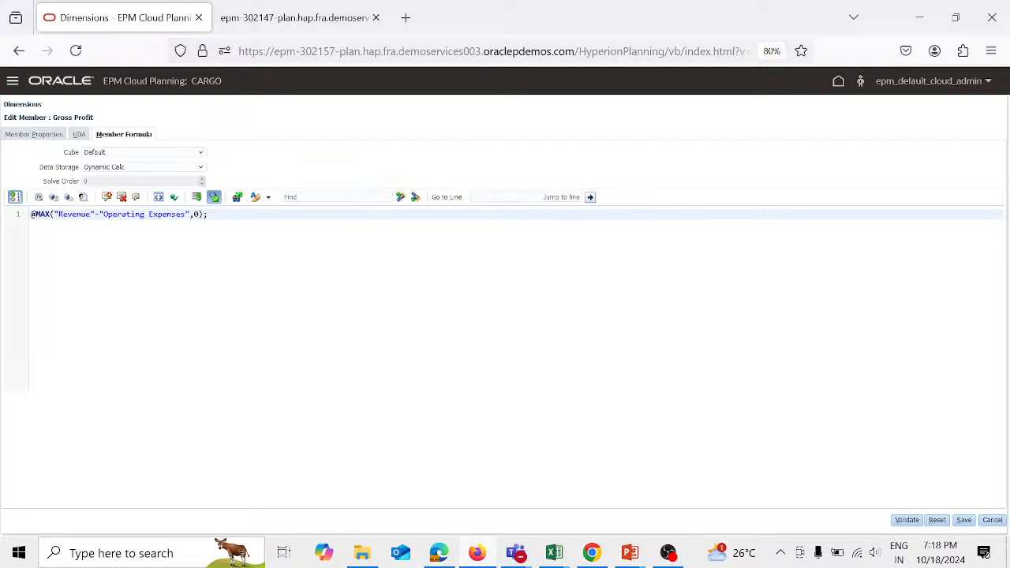
pyautogui.click(991, 520)
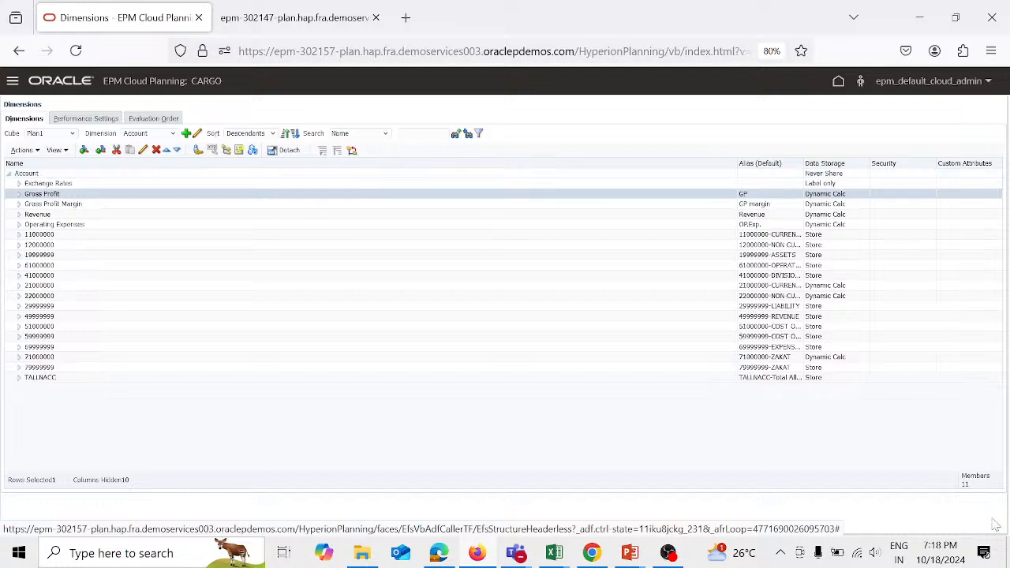
# Step: Give the Gross Profit Margin member the formula "Gross Profit"/"Revenue"*100; and validate and save it
pyautogui.click(134, 208)
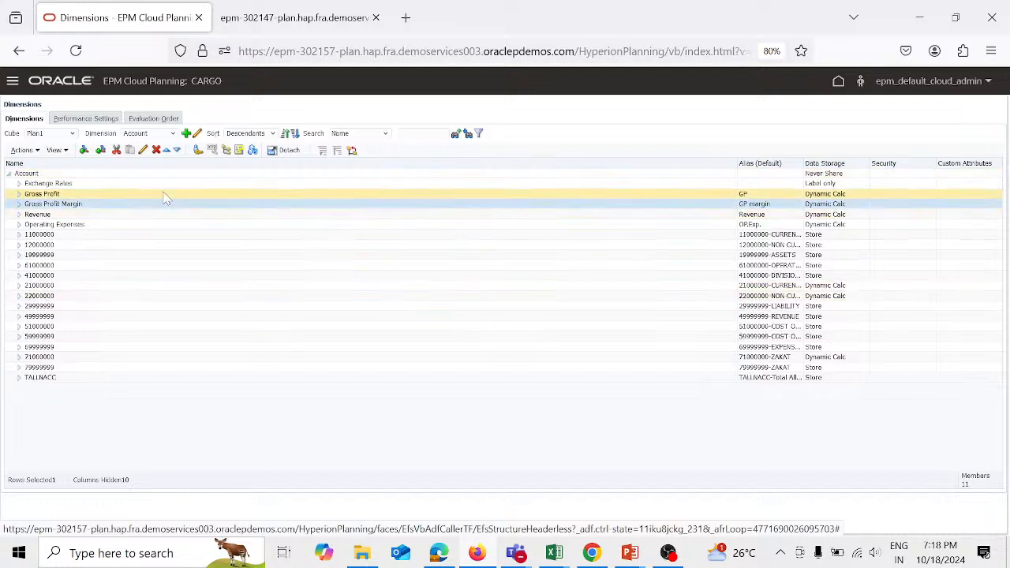
pyautogui.click(143, 149)
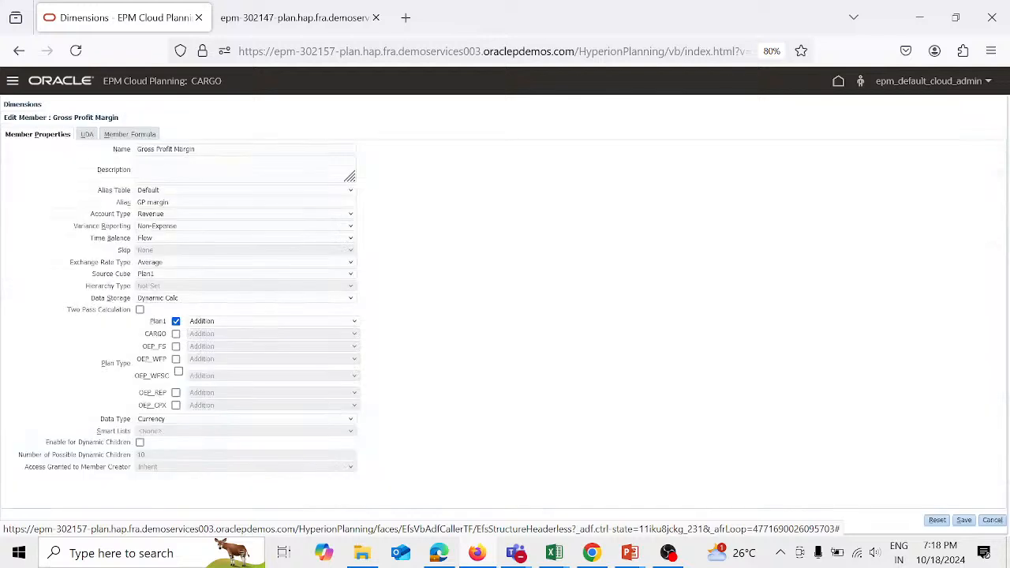
pyautogui.click(130, 136)
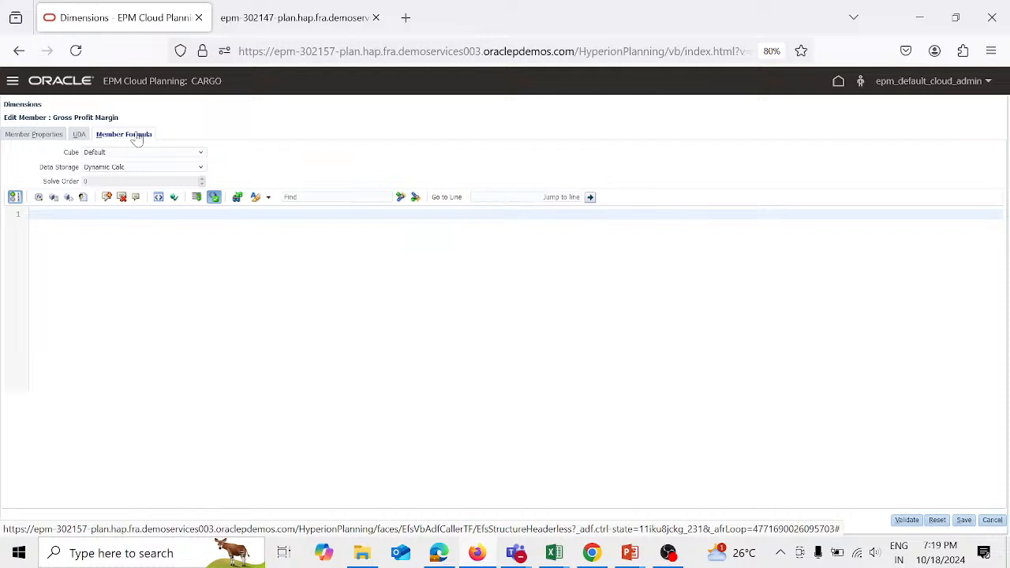
pyautogui.click(79, 216)
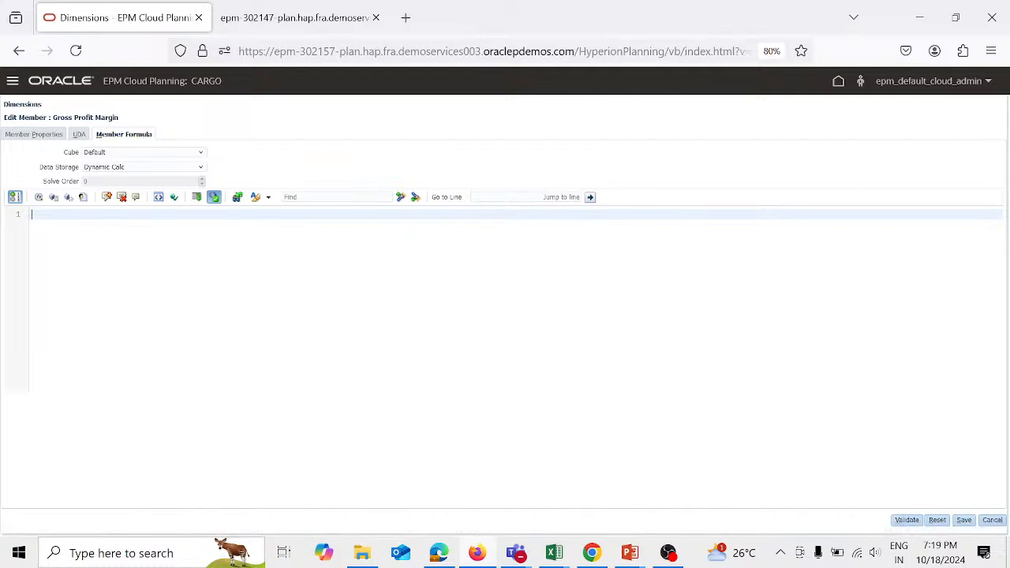
pyautogui.write('"Gross Profit"/"Revenue"*100;')
pyautogui.click(909, 521)
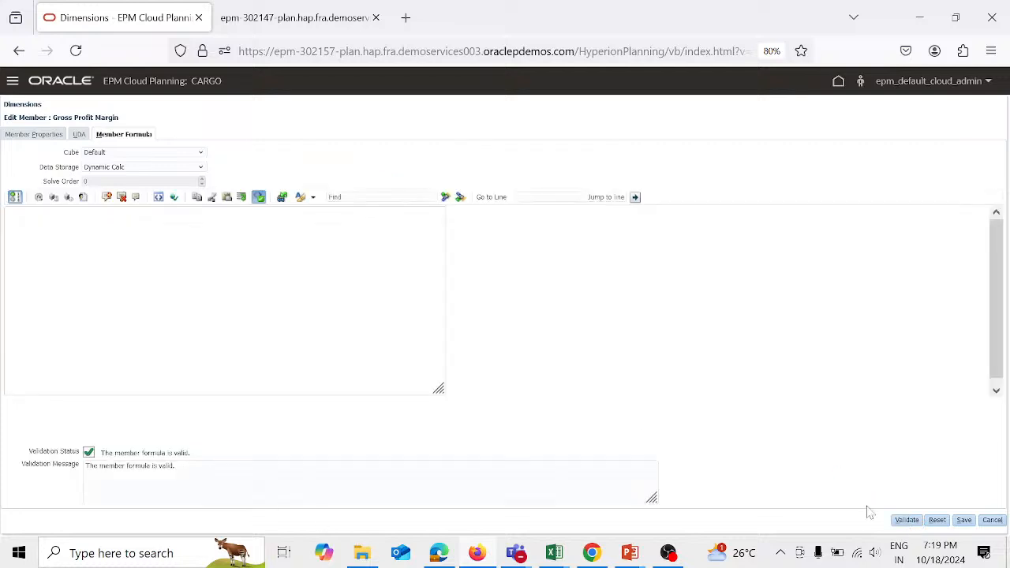
pyautogui.click(964, 520)
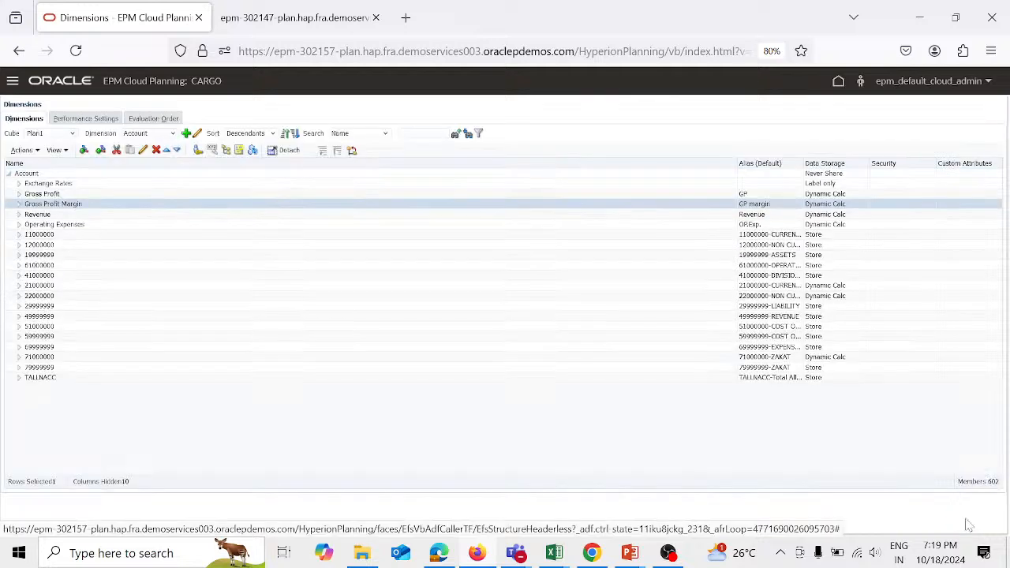
# Step: Refresh the database with the updated Account metadata and close the finished refresh report
pyautogui.click(254, 151)
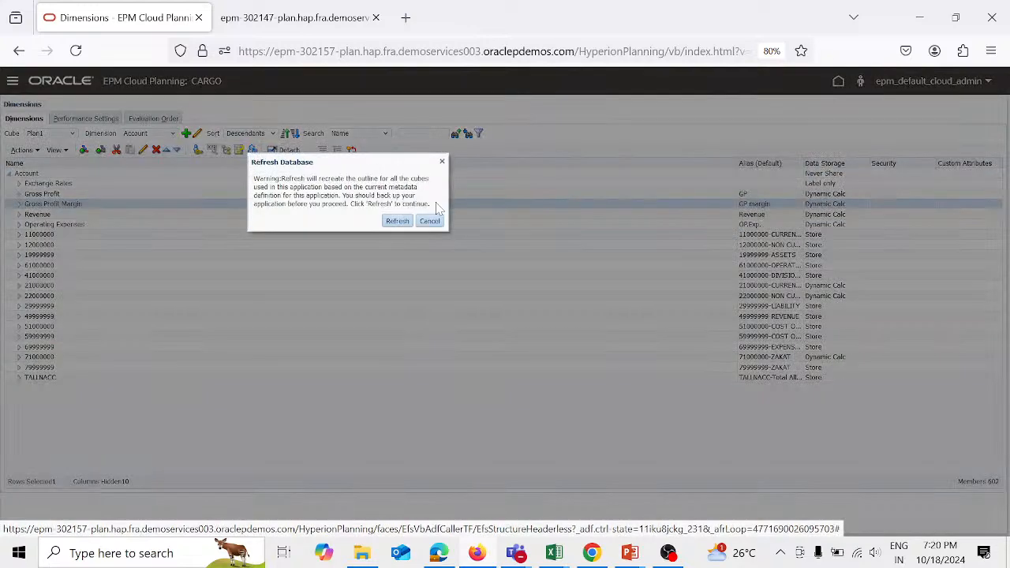
pyautogui.click(404, 220)
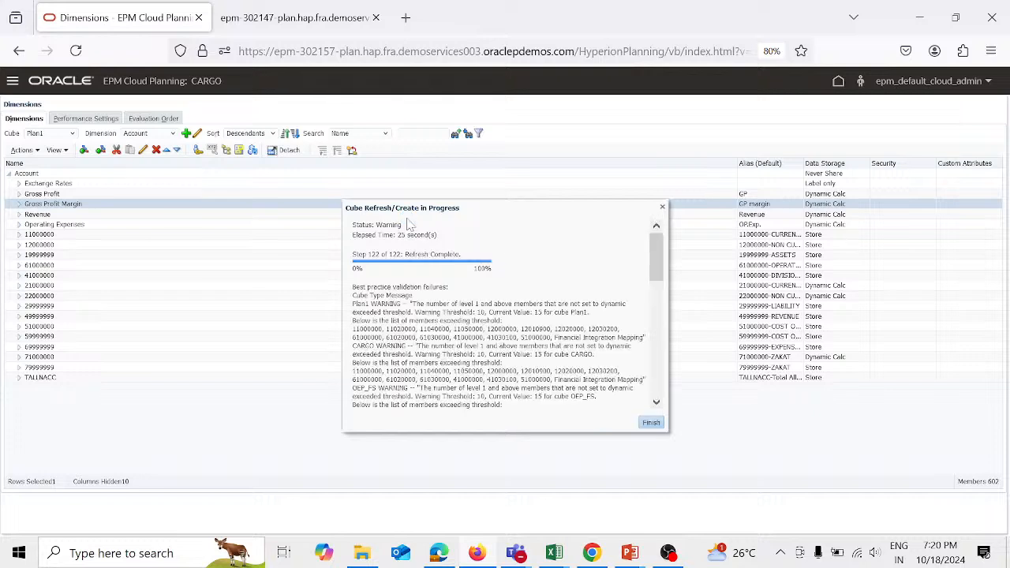
pyautogui.click(652, 422)
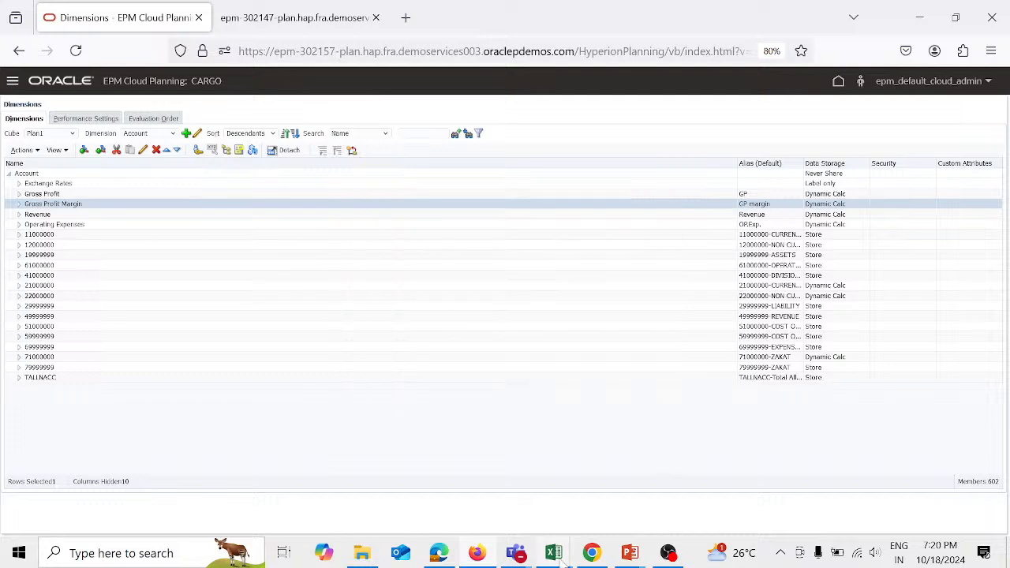
# Step: Switch to the newrty workbook in Excel, set Exp1 to 300 for January, and submit the grid data to Planning
pyautogui.moveTo(553, 552)
pyautogui.click(624, 508)
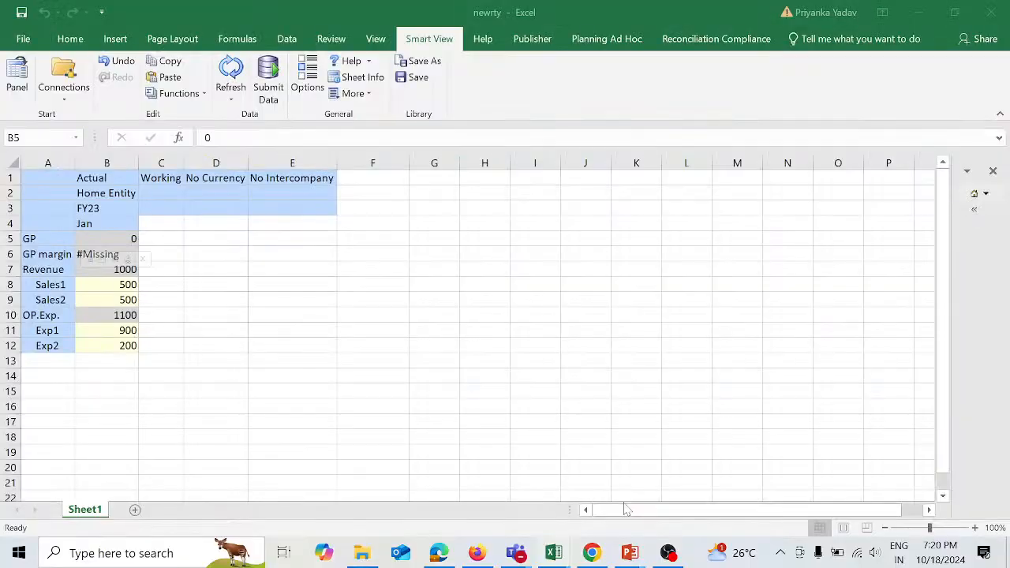
pyautogui.click(127, 239)
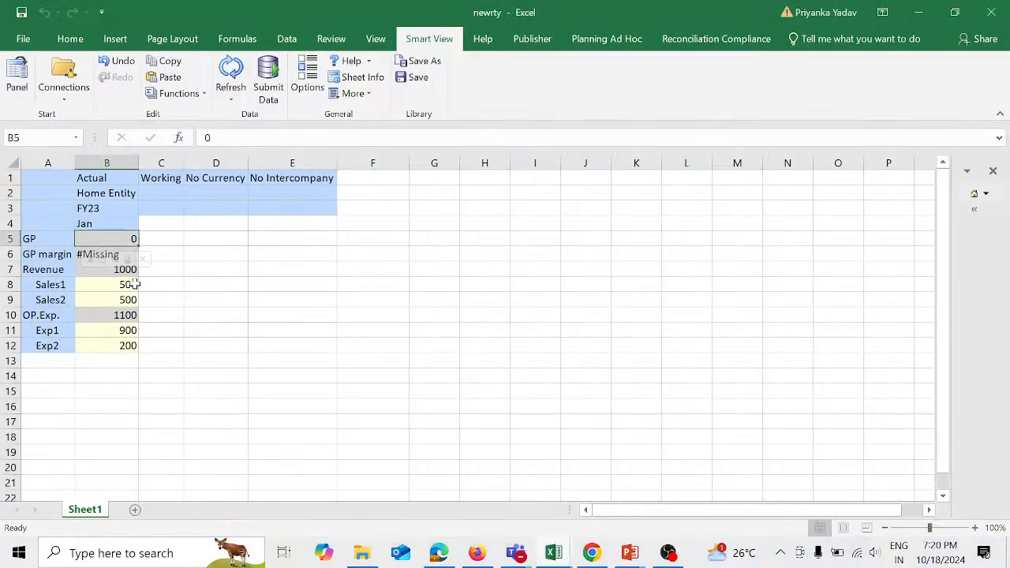
pyautogui.click(134, 285)
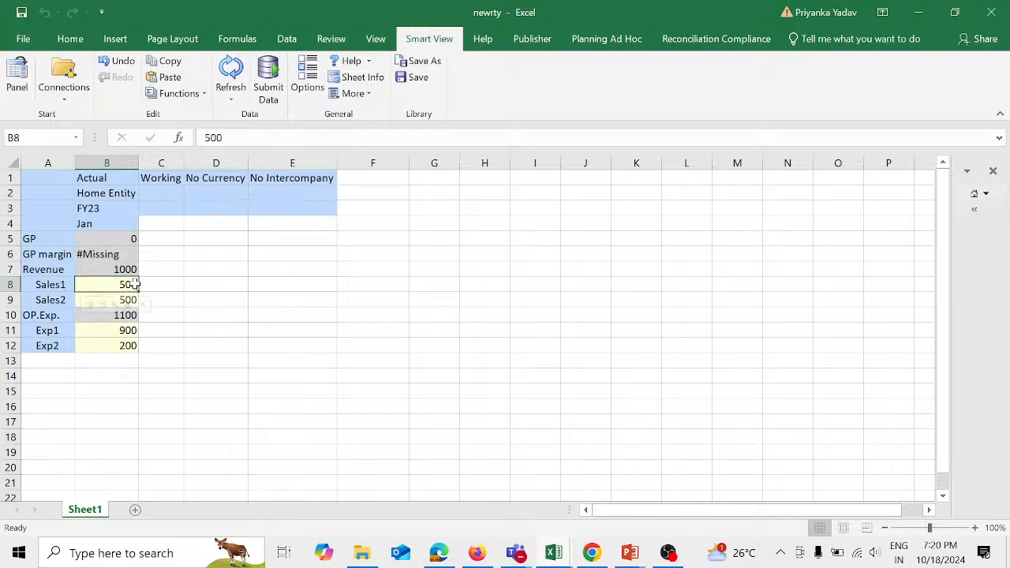
pyautogui.click(134, 330)
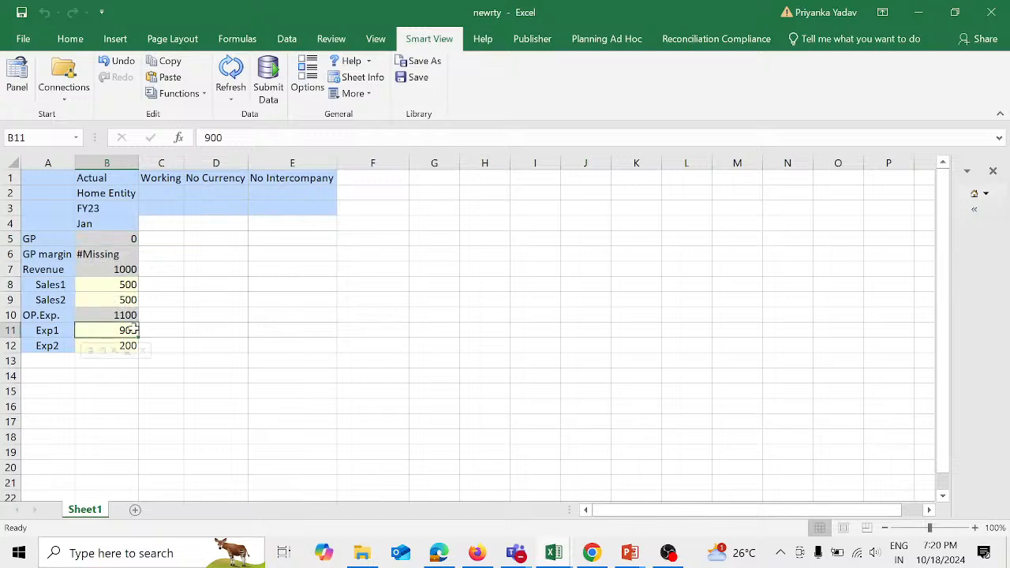
pyautogui.write('300')
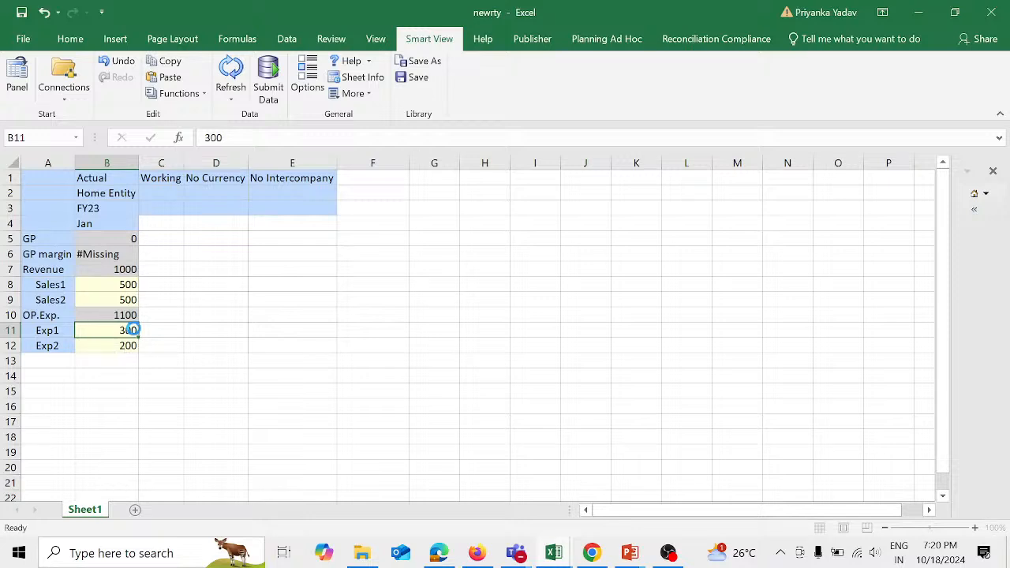
pyautogui.press('Return')
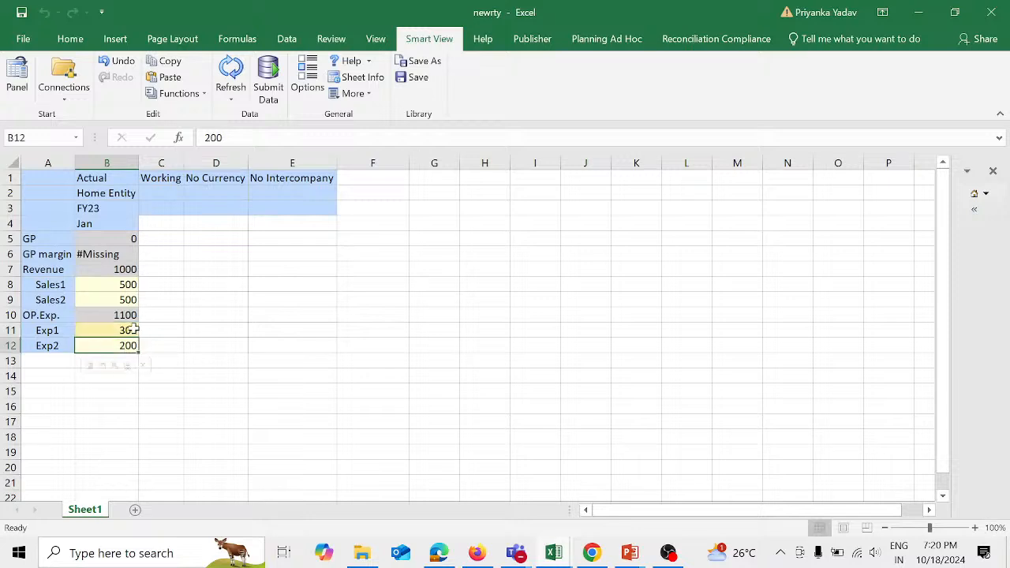
pyautogui.click(272, 83)
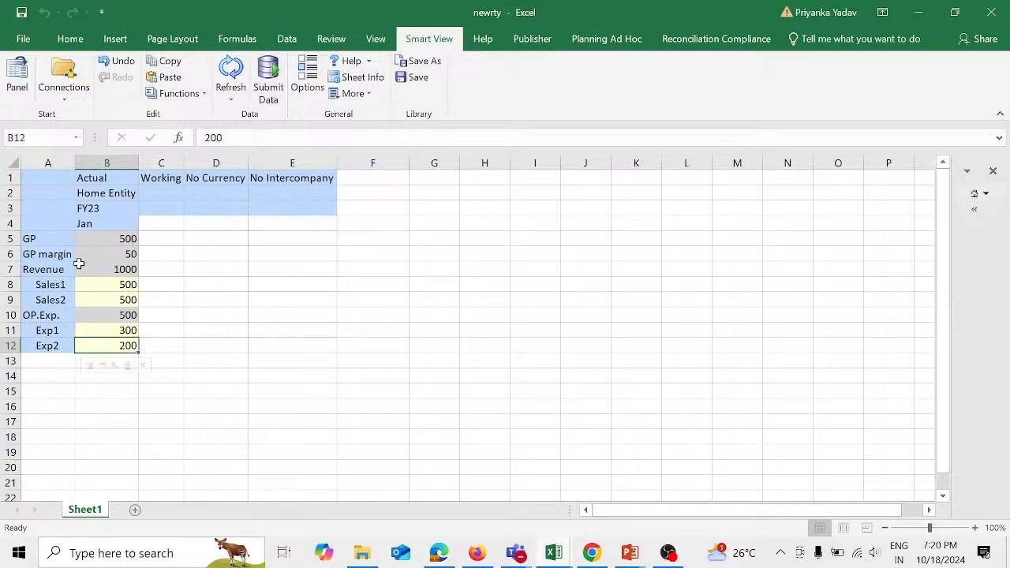
# Step: Cross-check the GP margin row by calculating =500/1000 in cell E11 and =E11*100 in cell E12
pyautogui.click(9, 254)
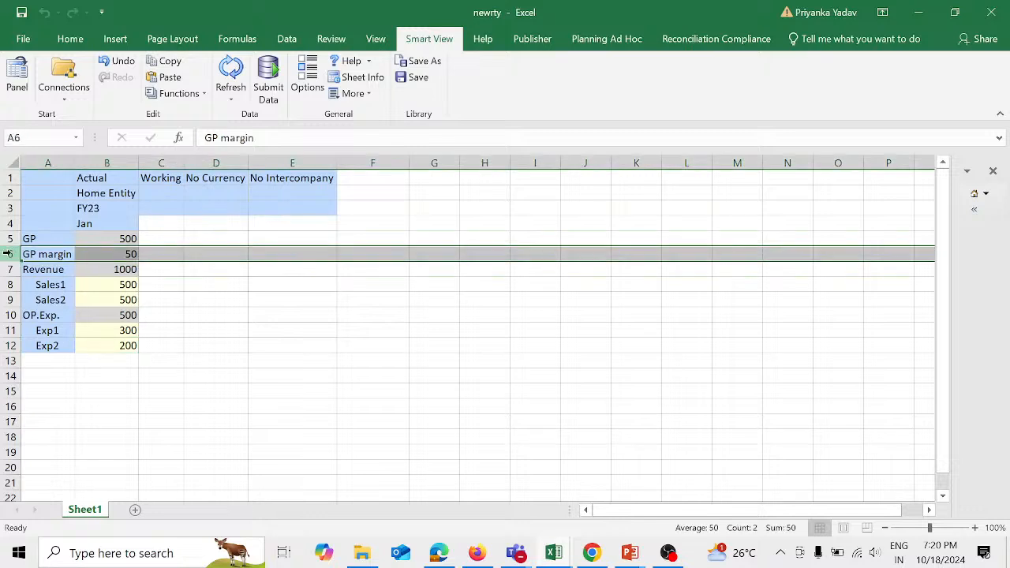
pyautogui.click(295, 326)
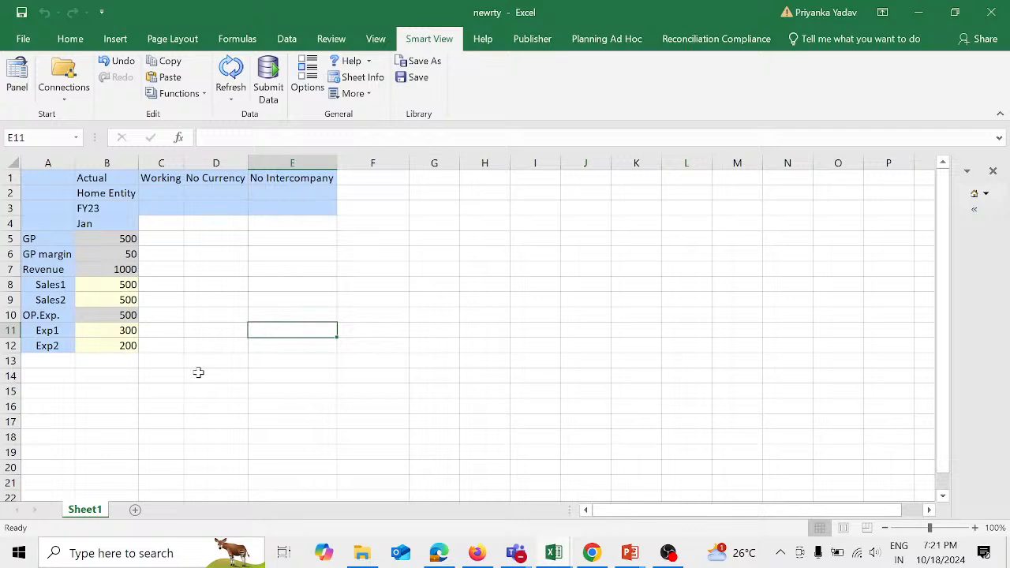
pyautogui.write('=')
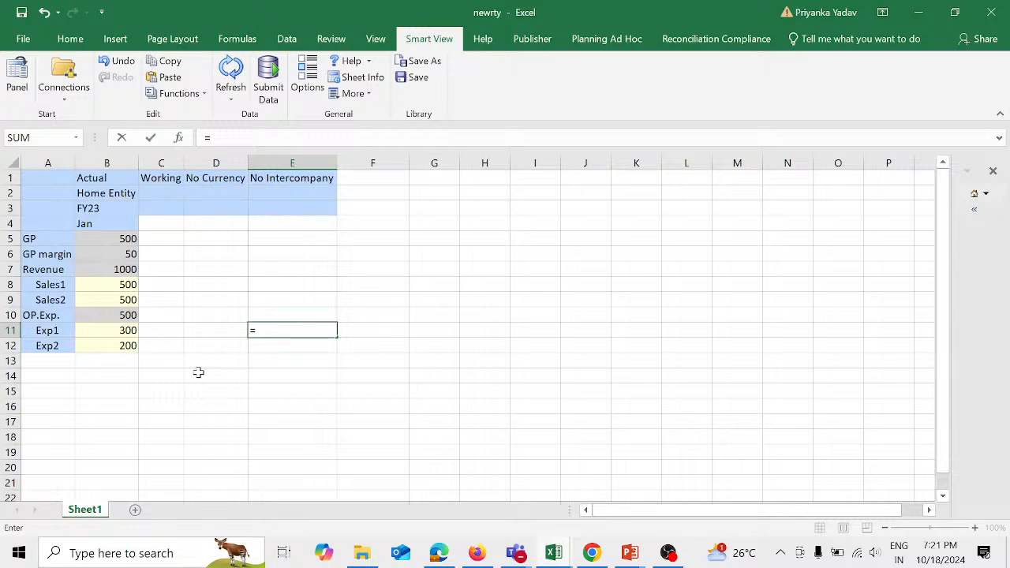
pyautogui.write('500/1000')
pyautogui.press('Return')
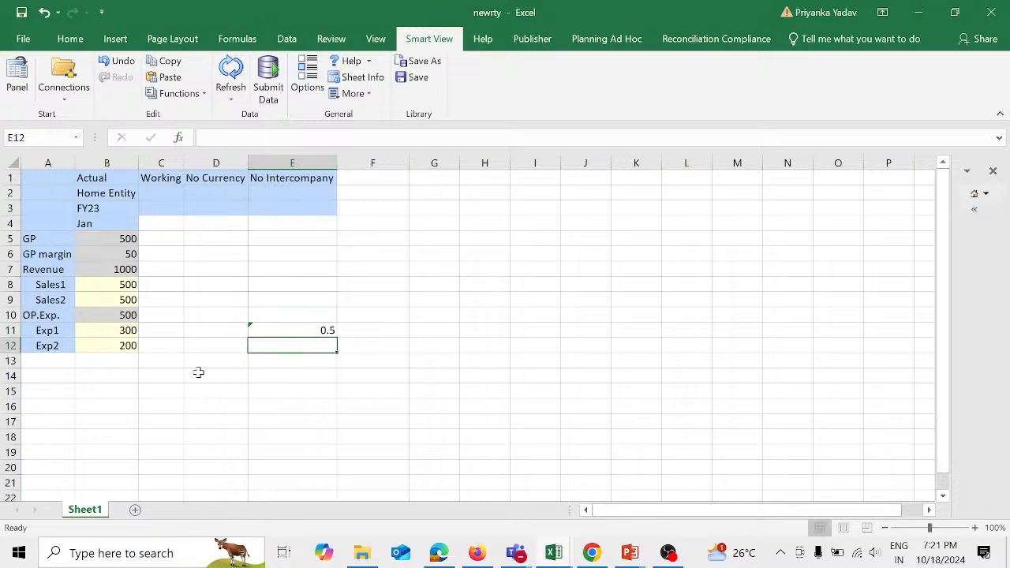
pyautogui.write('=')
pyautogui.press('Up')
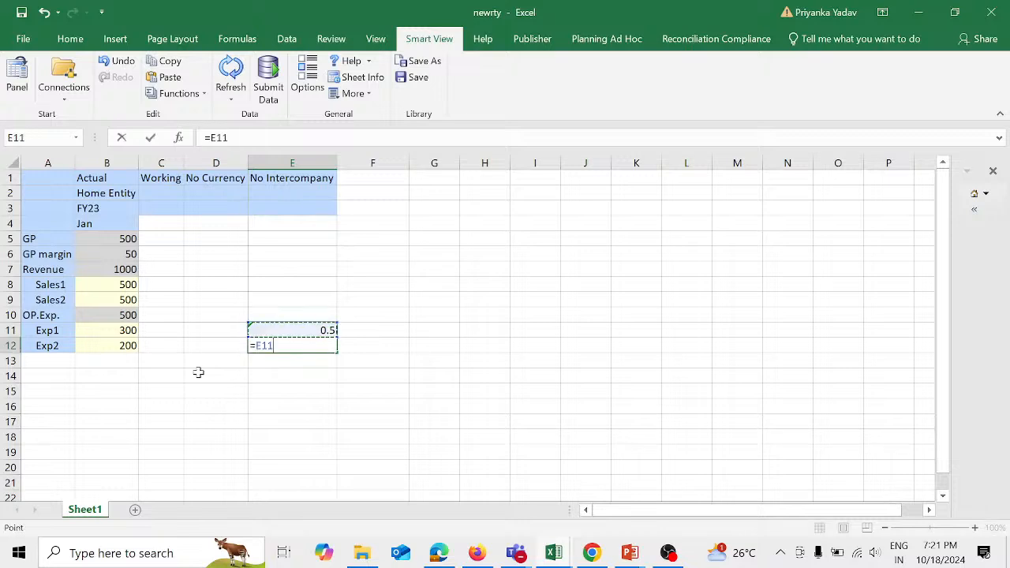
pyautogui.write('*100')
pyautogui.press('Return')
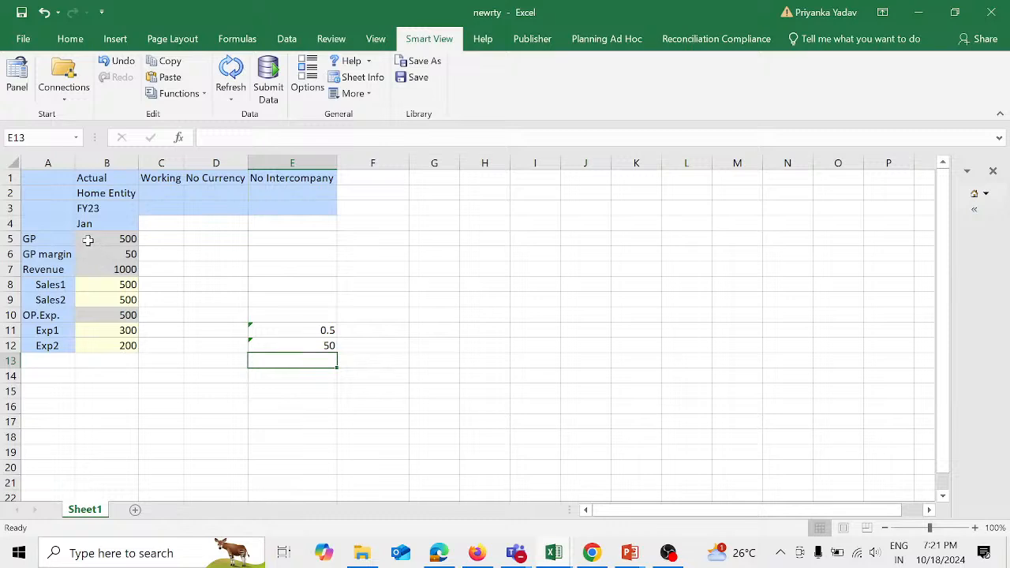
pyautogui.click(88, 241)
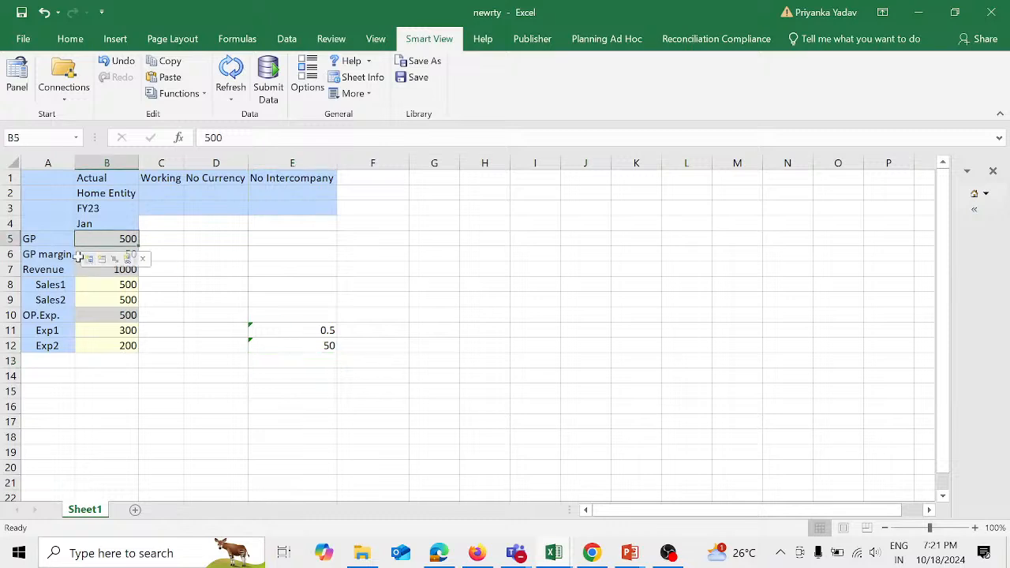
# Step: Review the January GP margin cell in the grid and switch to the Account dimension in EPM Cloud Planning in Firefox
pyautogui.click(79, 255)
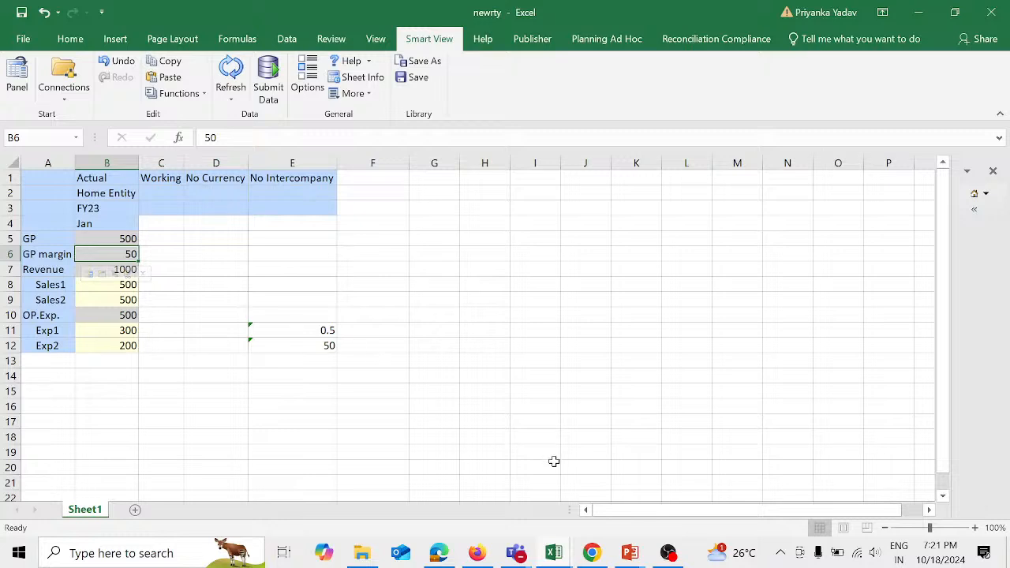
pyautogui.moveTo(519, 557)
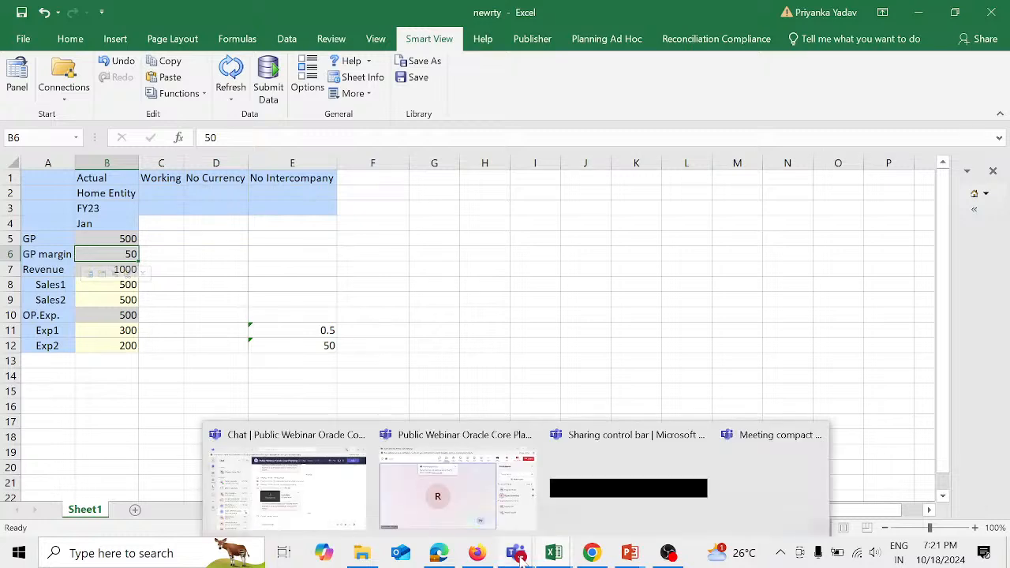
pyautogui.moveTo(478, 555)
pyautogui.click(489, 496)
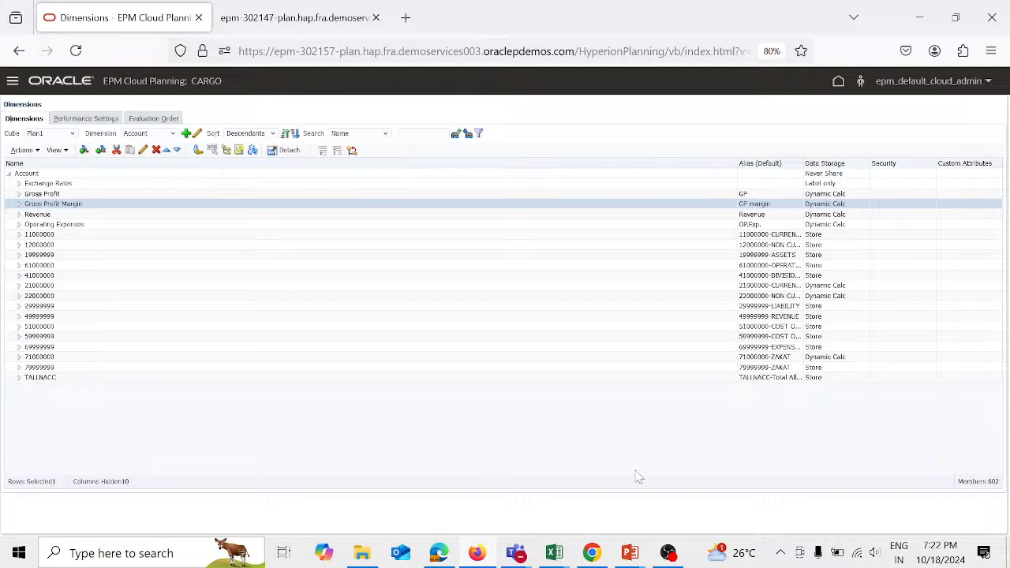
pyautogui.click(586, 22)
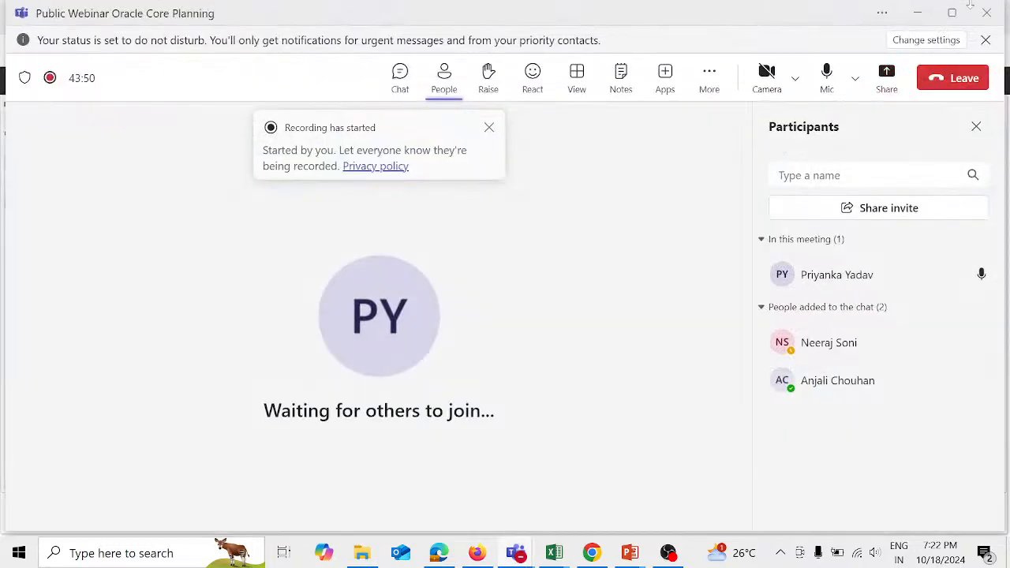
pyautogui.click(920, 9)
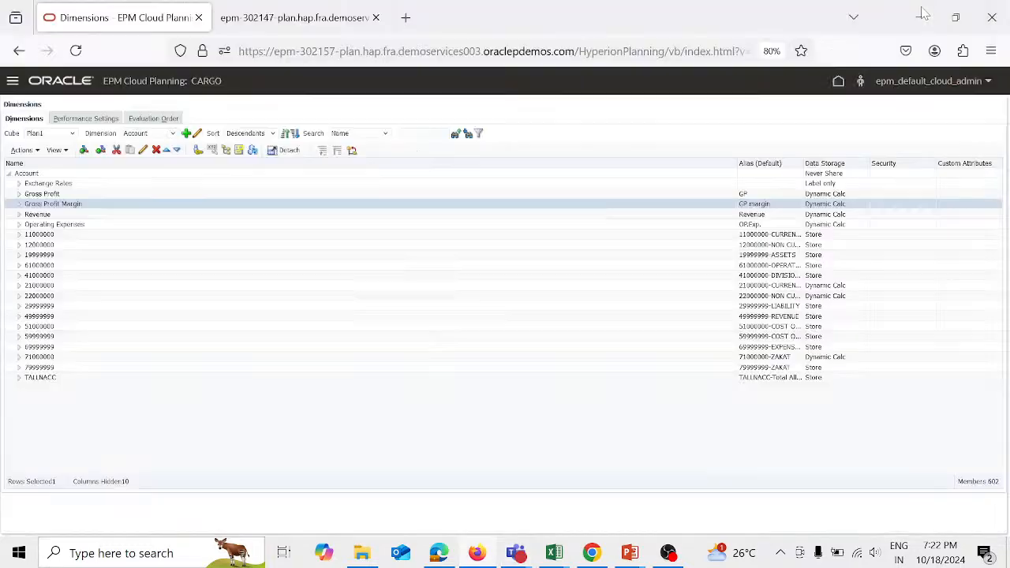
pyautogui.click(668, 553)
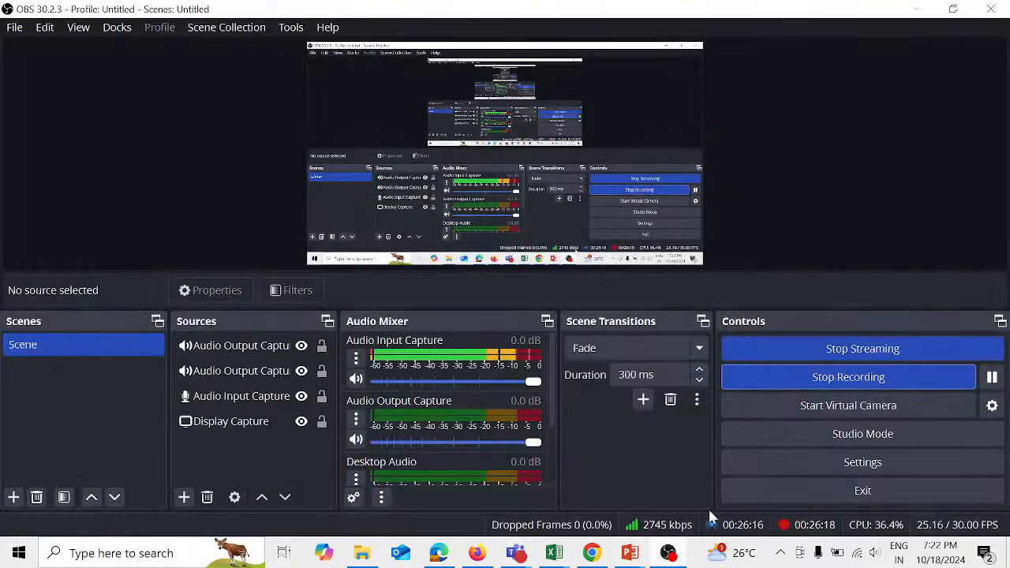